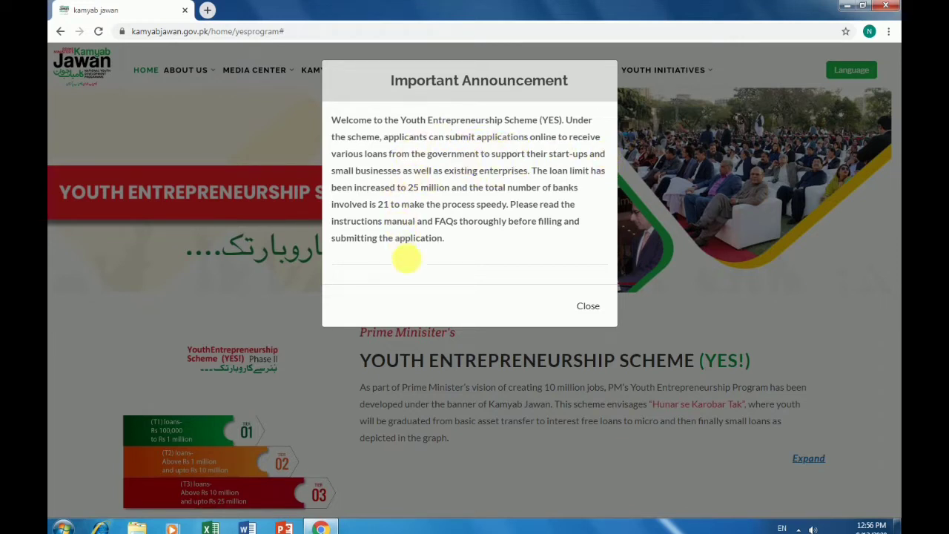
# Close the important announcement and start a new YES! loan application
pyautogui.click(593, 306)
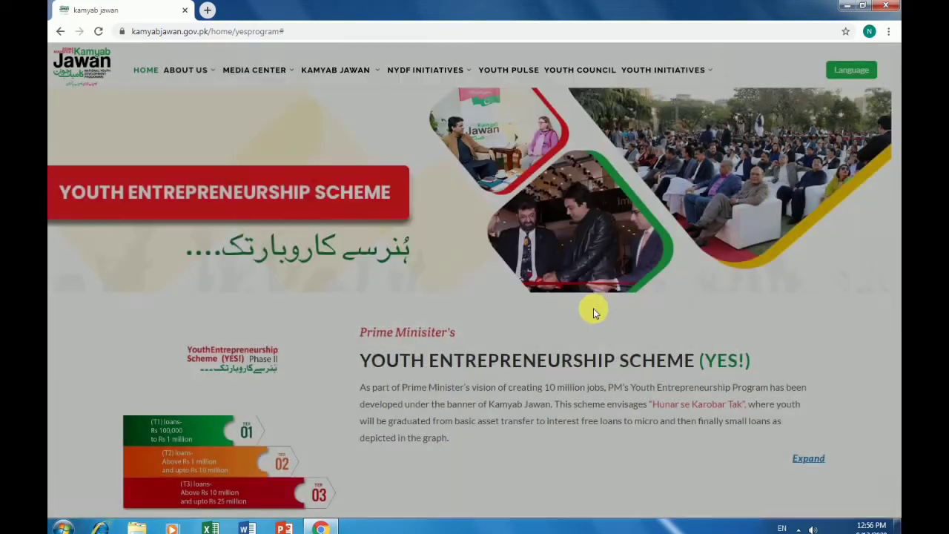
pyautogui.scroll(-3, 255, 347)
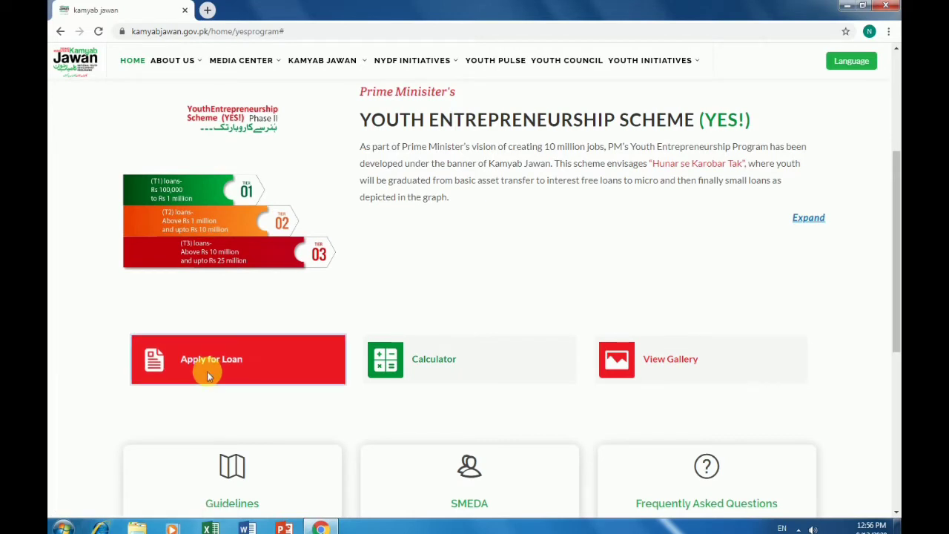
pyautogui.click(210, 375)
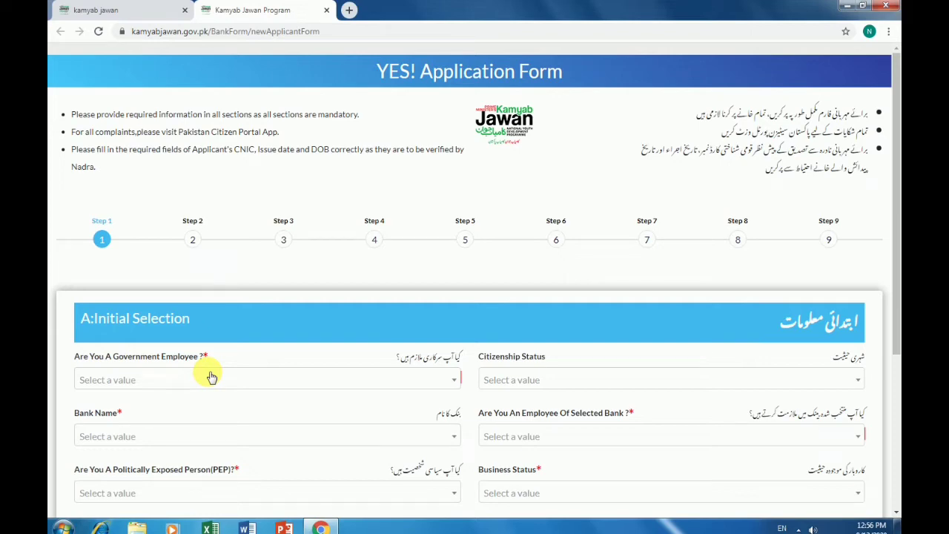
# Set citizenship to Resident and answer No for government employee and bank employee
pyautogui.scroll(-2, 212, 377)
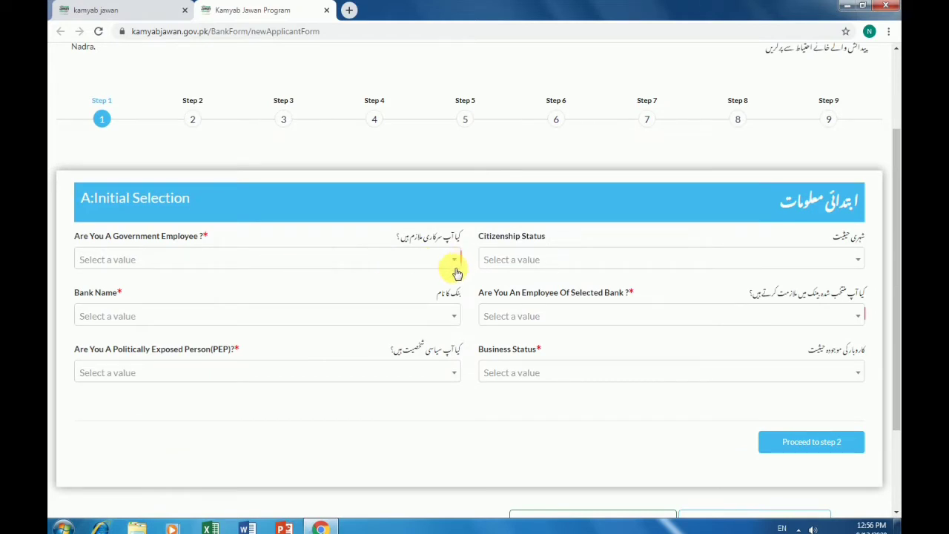
pyautogui.click(860, 261)
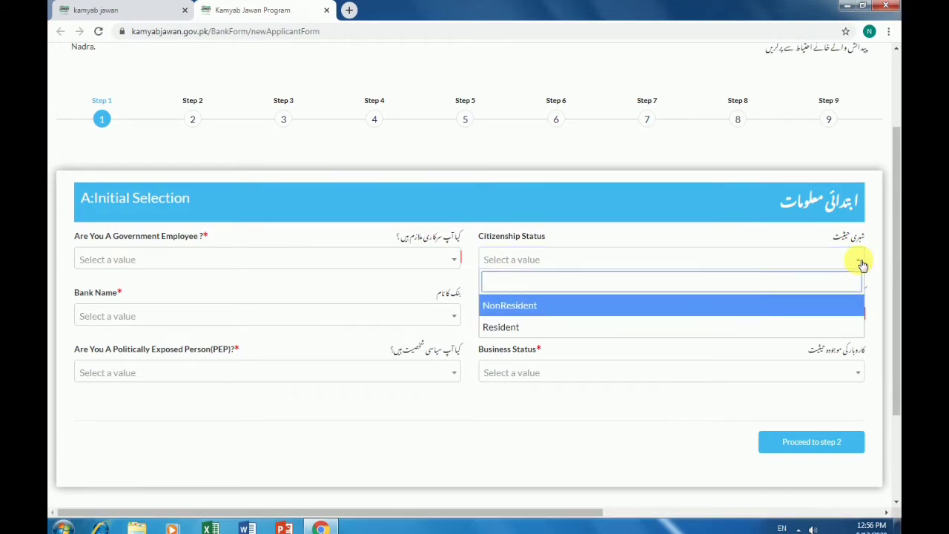
pyautogui.click(630, 331)
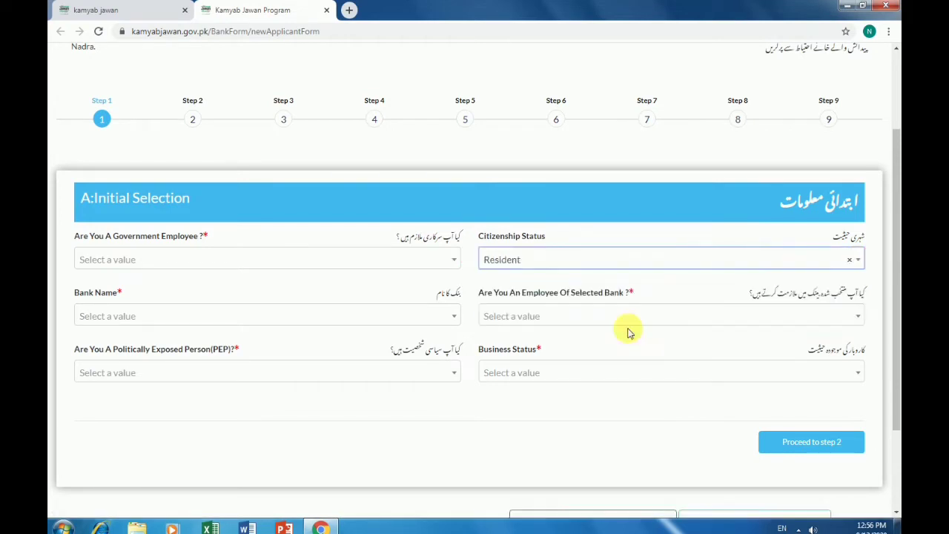
pyautogui.click(857, 320)
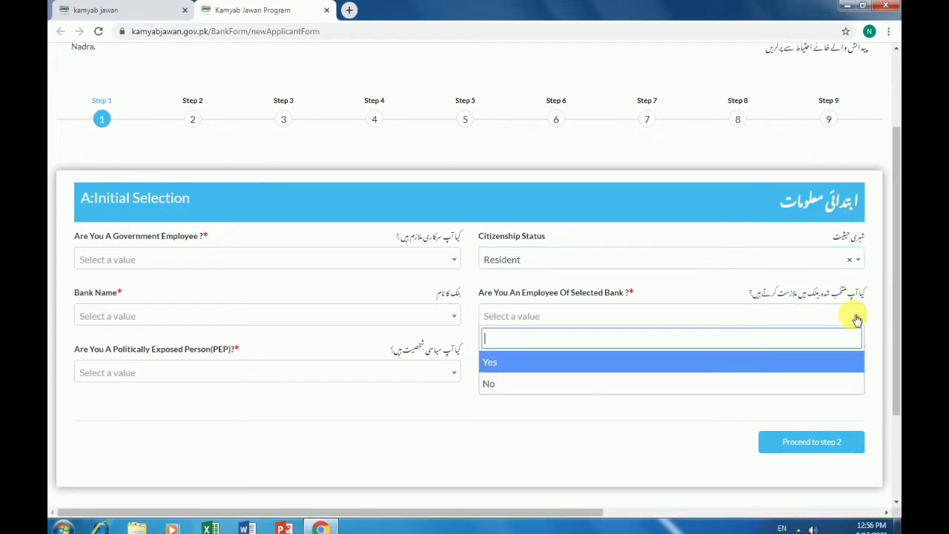
pyautogui.click(857, 319)
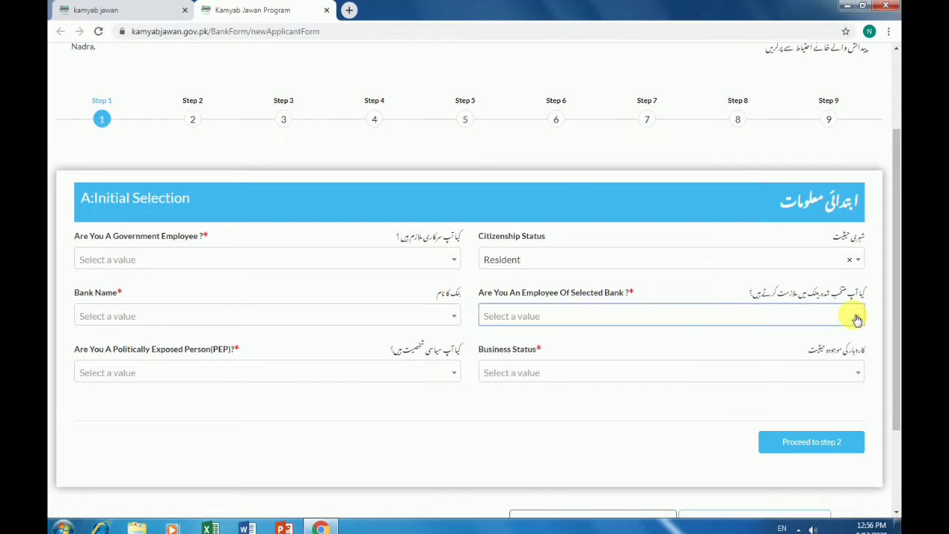
pyautogui.click(450, 261)
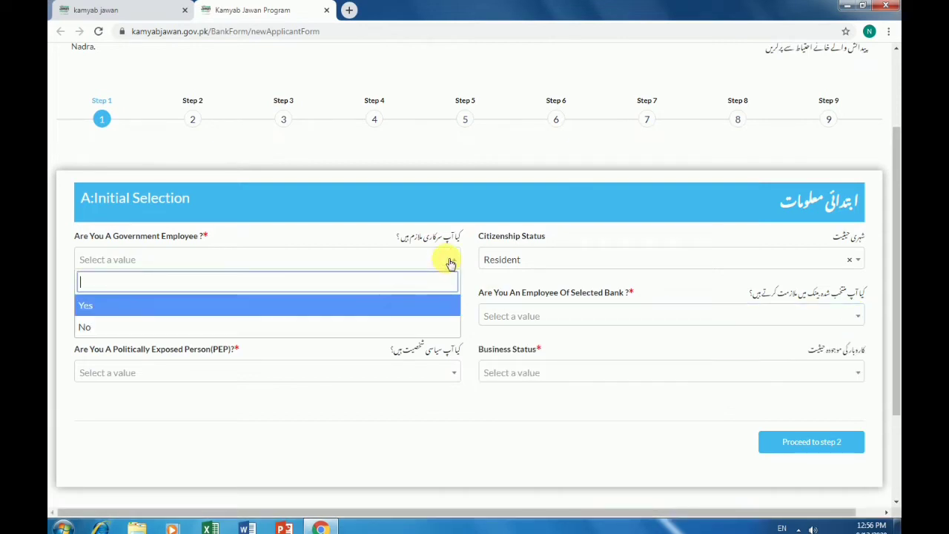
pyautogui.click(284, 327)
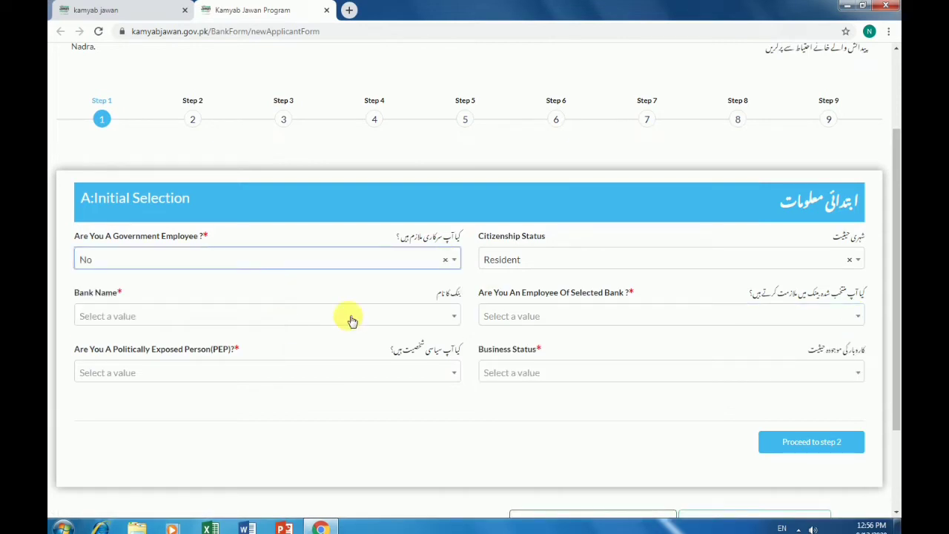
pyautogui.click(838, 319)
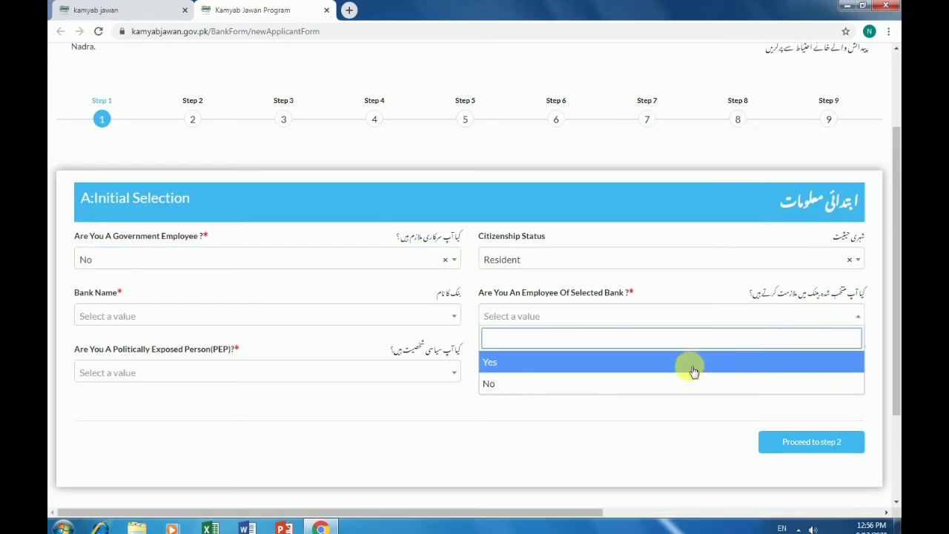
pyautogui.click(612, 381)
# Choose National Bank of Pakistan, Expansion of Existing Business, and No for politically exposed person
pyautogui.click(438, 316)
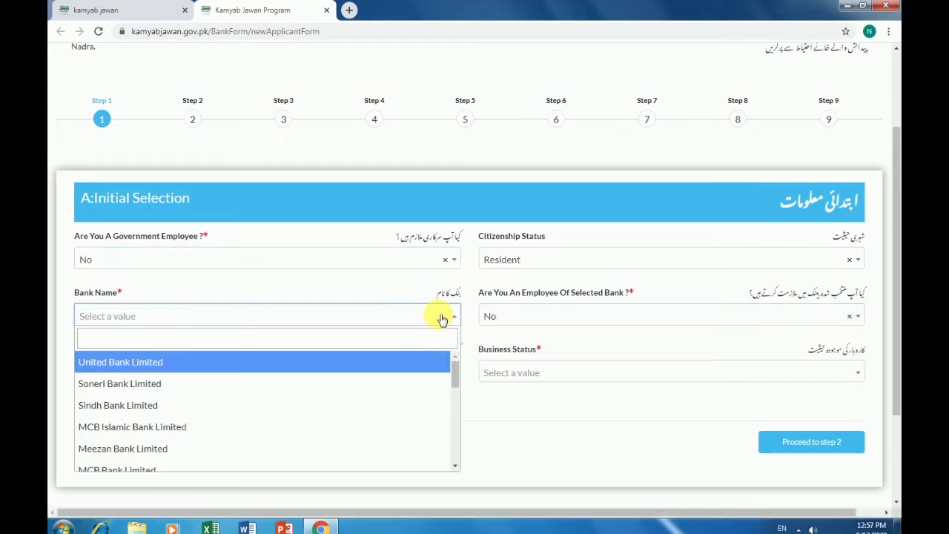
pyautogui.scroll(-10, 257, 389)
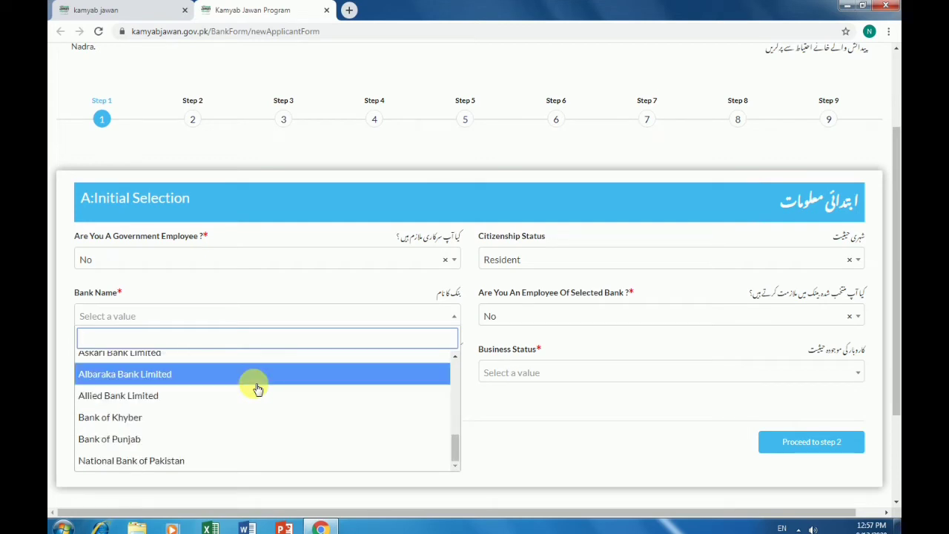
pyautogui.scroll(10, 257, 389)
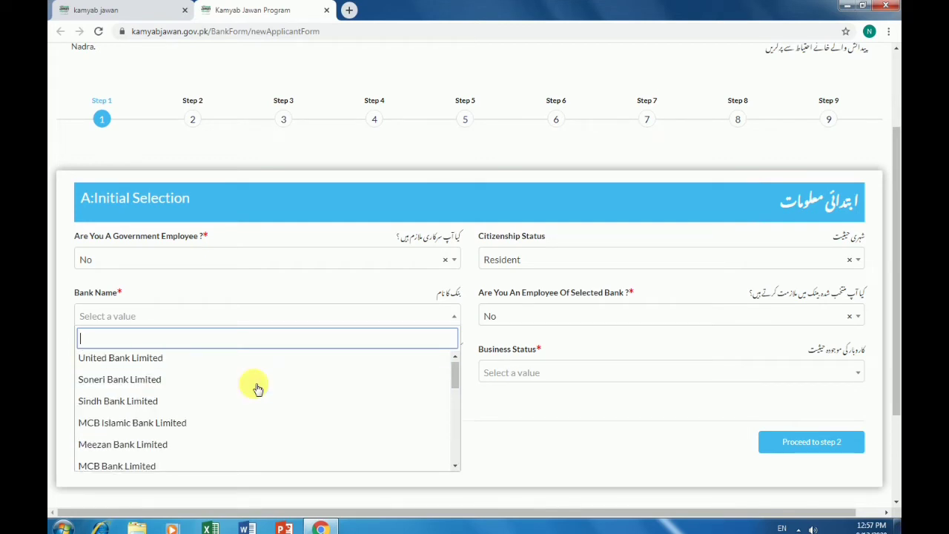
pyautogui.scroll(2, 257, 389)
pyautogui.scroll(-3, 255, 386)
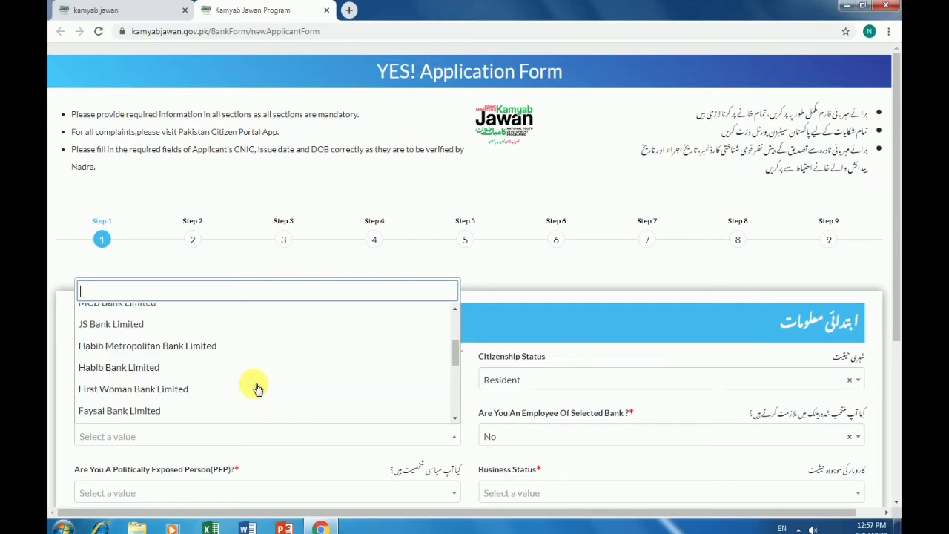
pyautogui.scroll(-5, 203, 400)
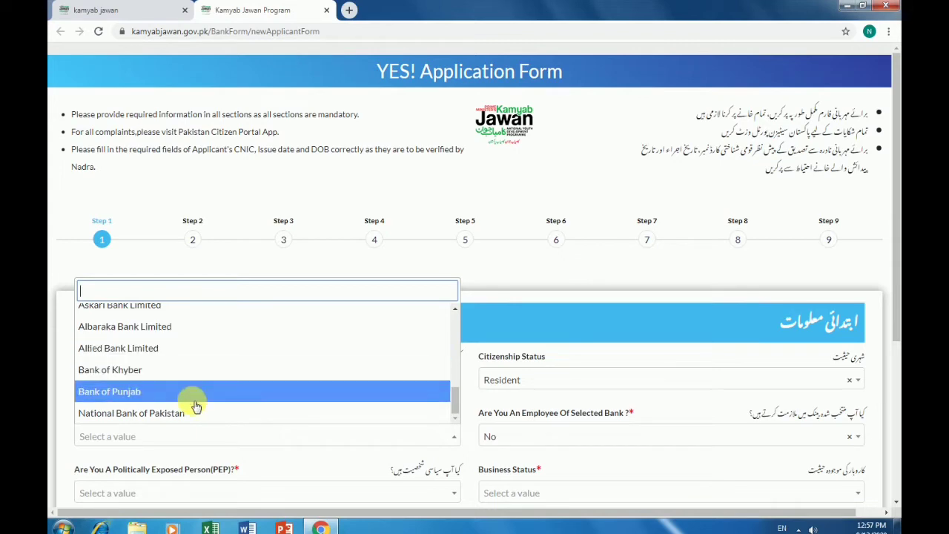
pyautogui.click(194, 412)
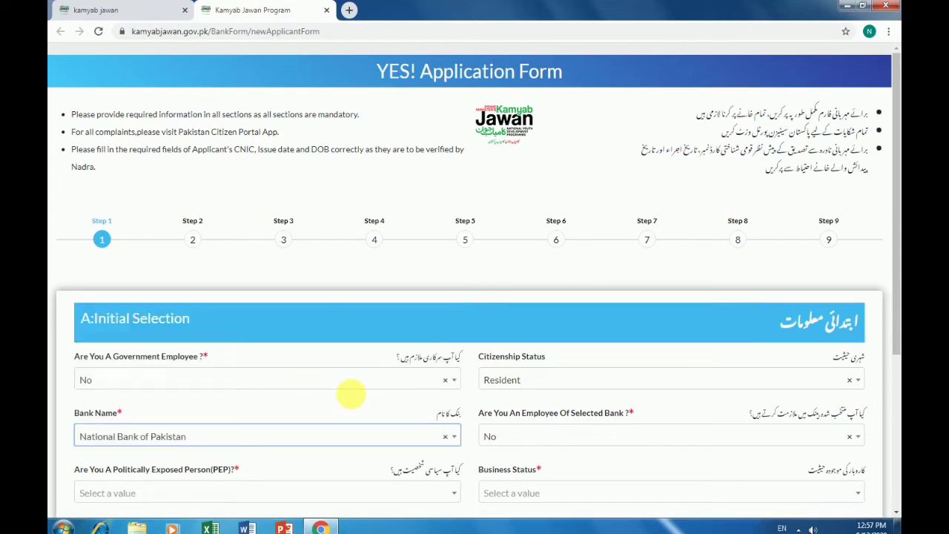
pyautogui.scroll(-2, 352, 398)
pyautogui.scroll(-1, 352, 399)
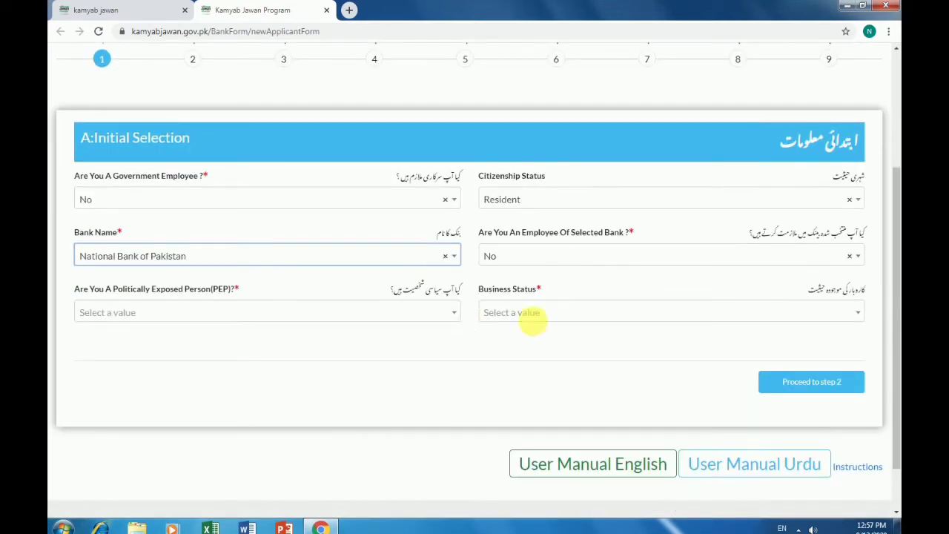
pyautogui.click(846, 319)
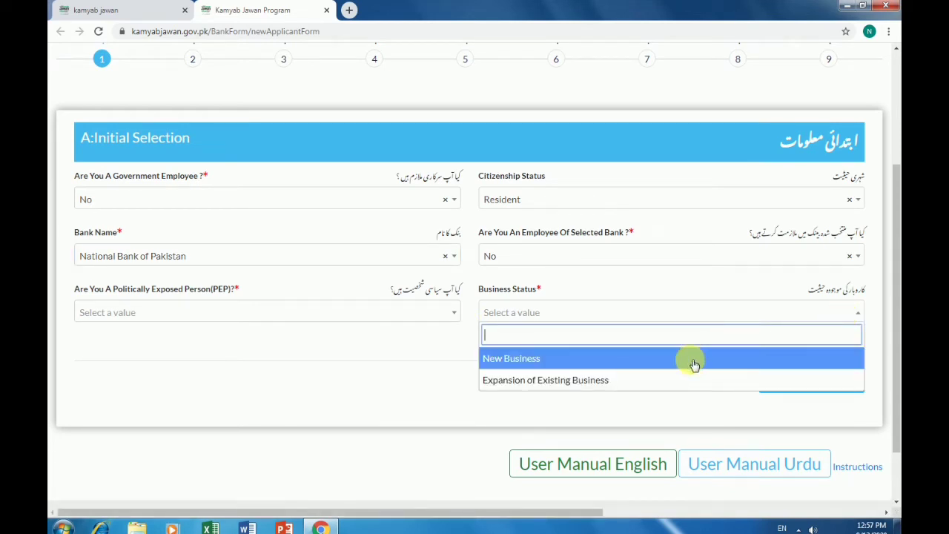
pyautogui.click(623, 383)
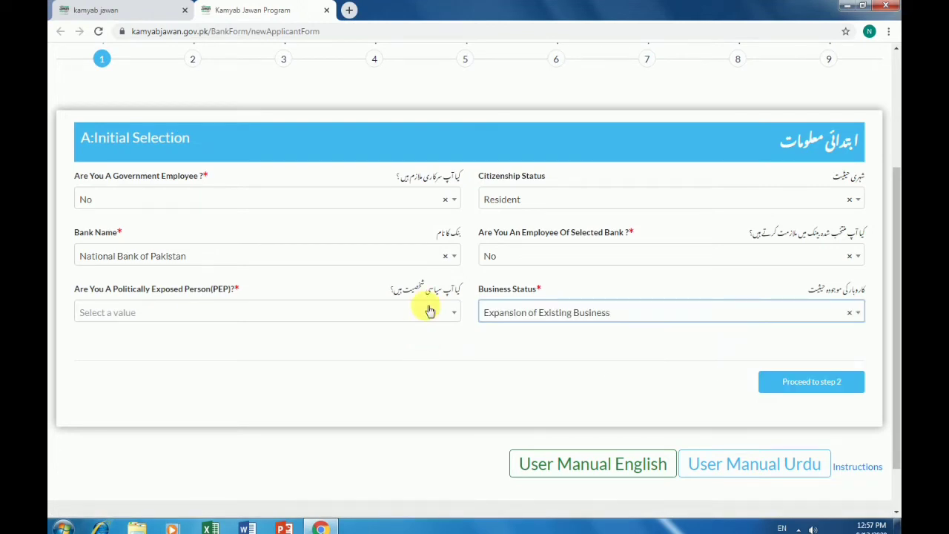
pyautogui.click(430, 310)
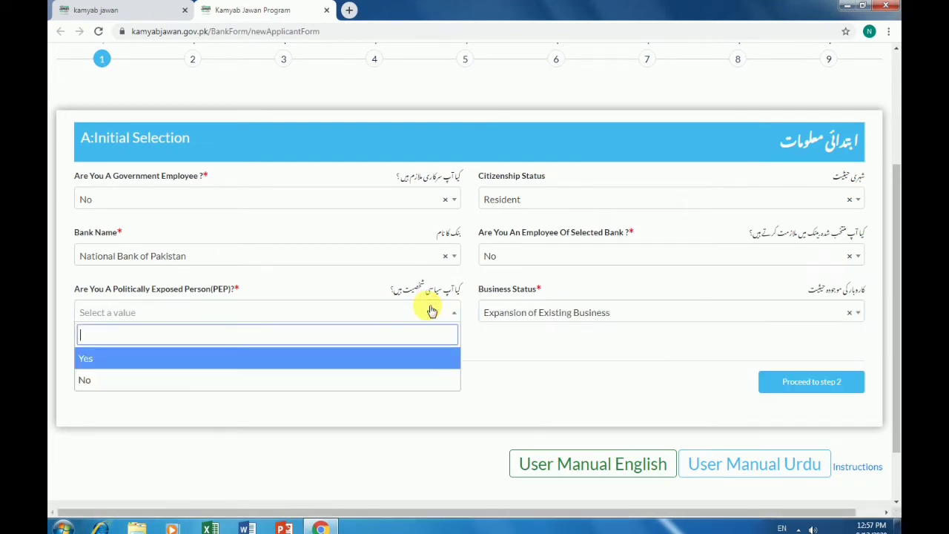
pyautogui.click(353, 378)
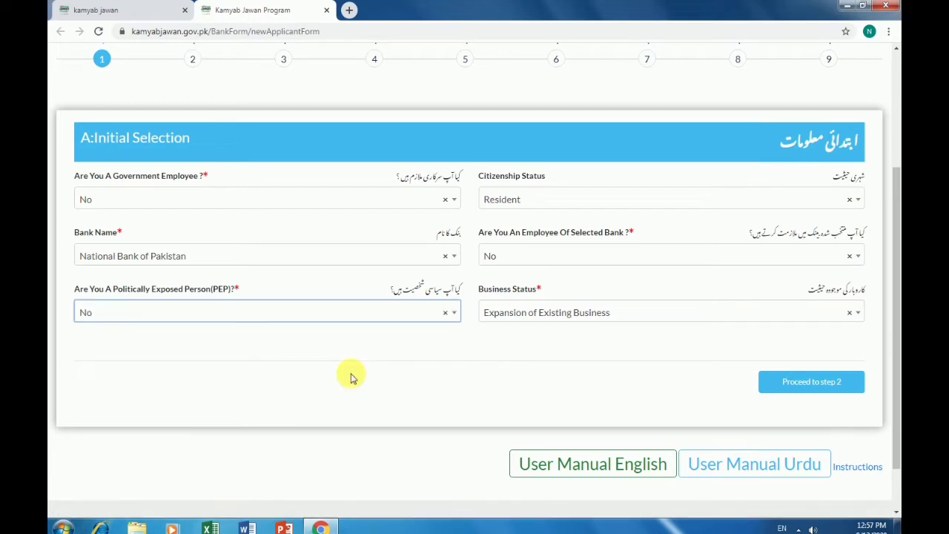
# On Step 2 Personal Information, set gender to Male and enter the applicant's full name
pyautogui.click(791, 384)
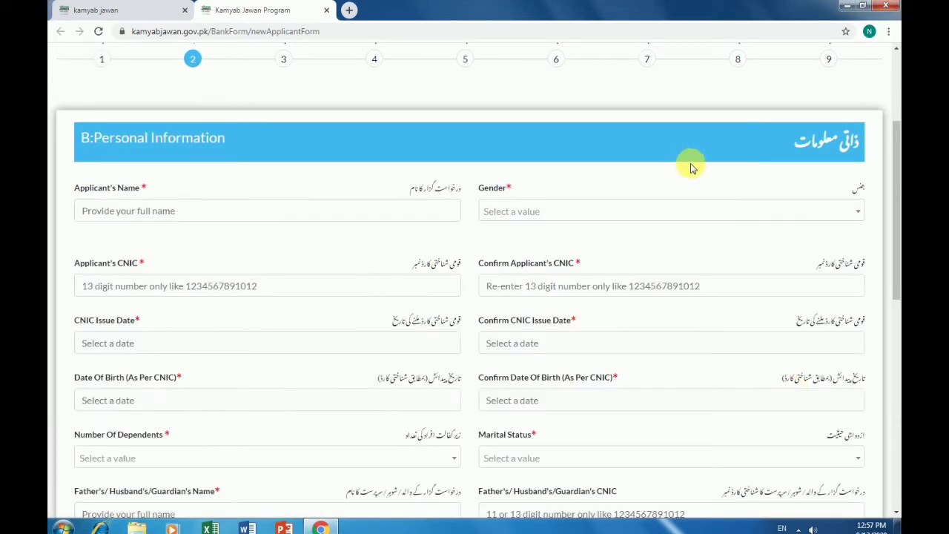
pyautogui.click(832, 215)
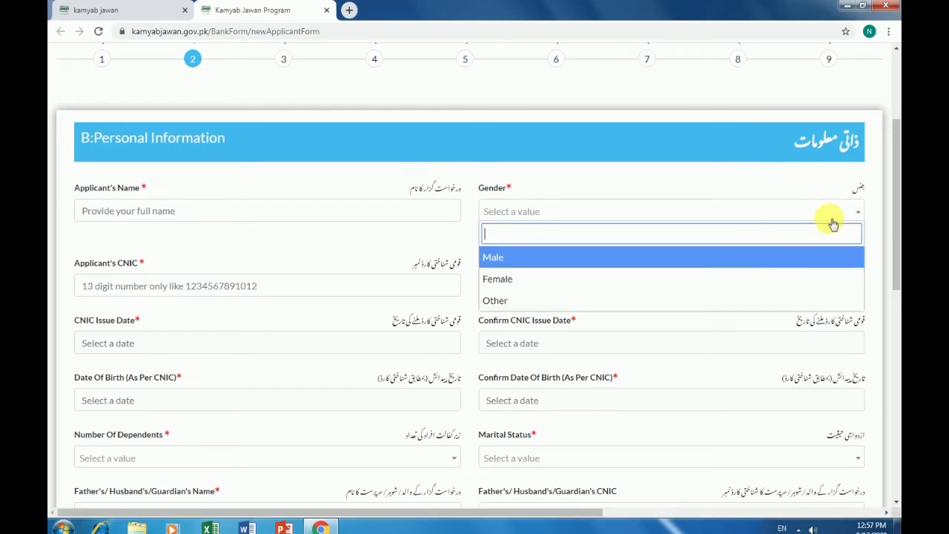
pyautogui.click(631, 260)
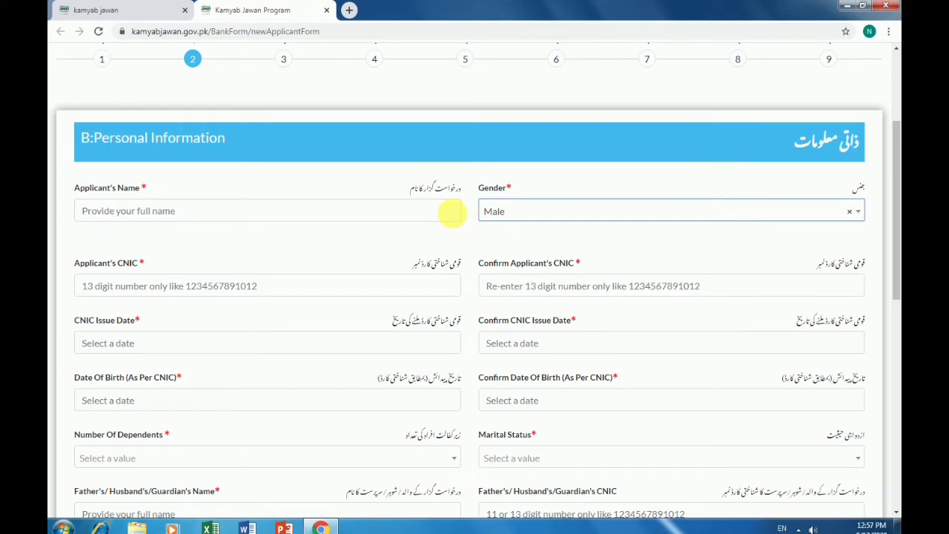
pyautogui.click(444, 212)
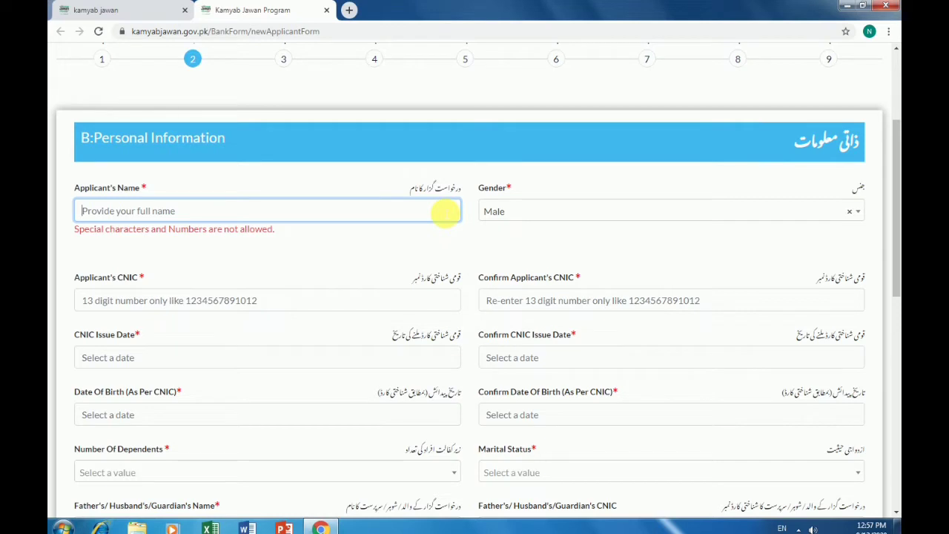
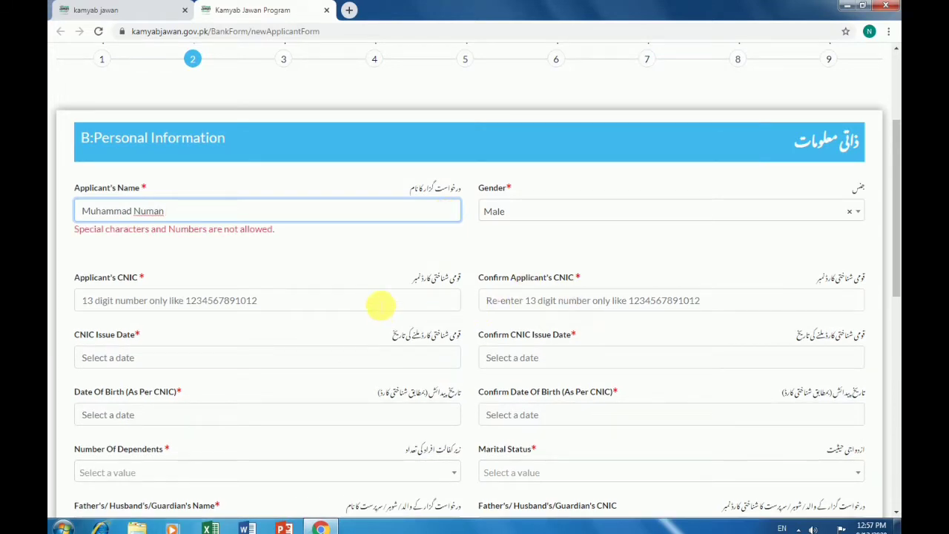
# Enter the applicant's CNIC number, fix its last digit, and repeat it in the confirmation field
pyautogui.click(379, 304)
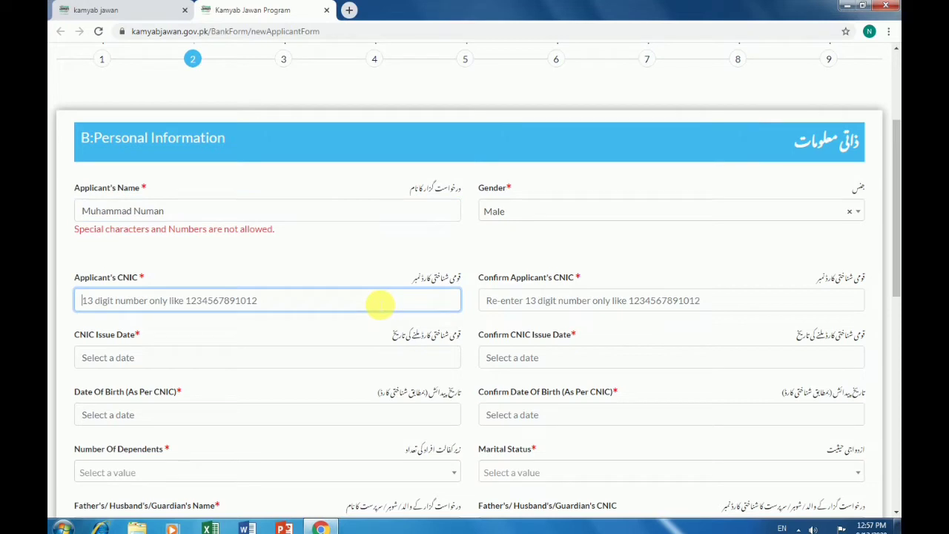
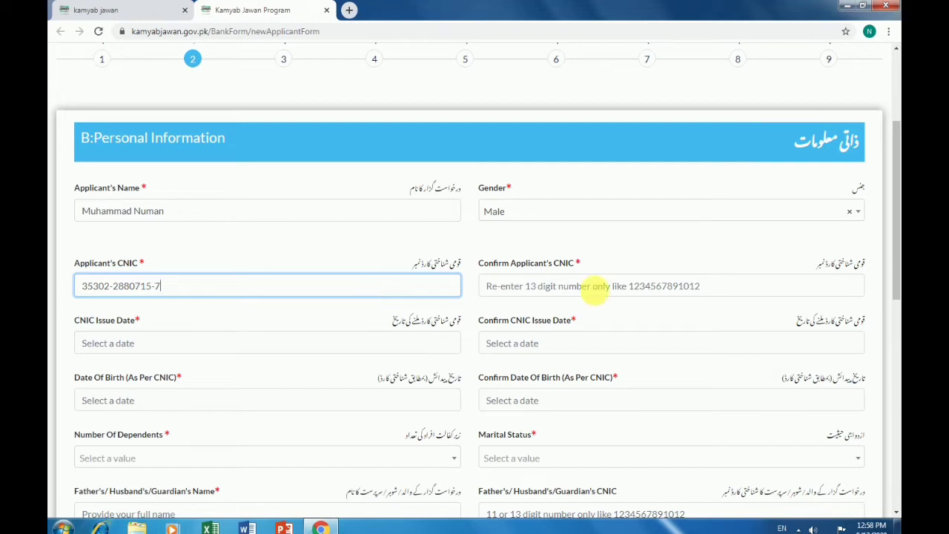
pyautogui.click(667, 293)
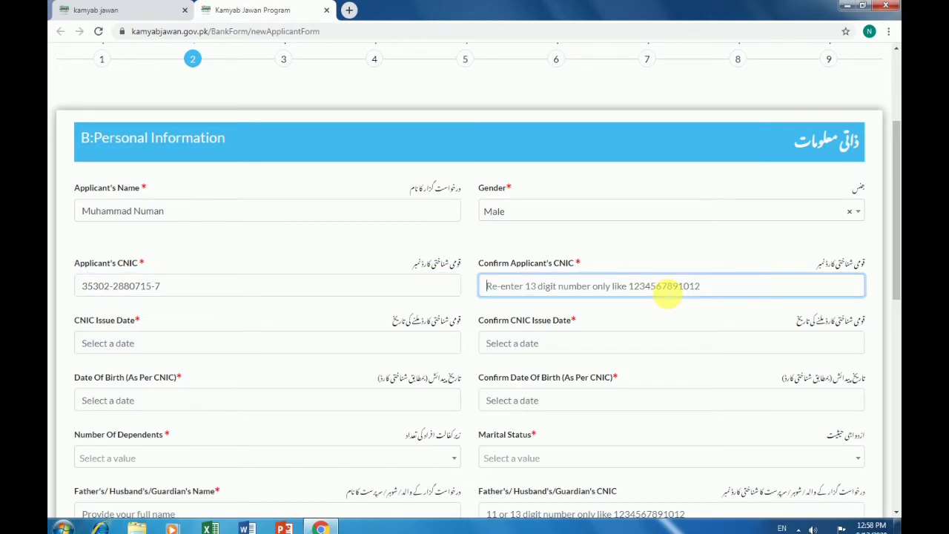
pyautogui.click(270, 290)
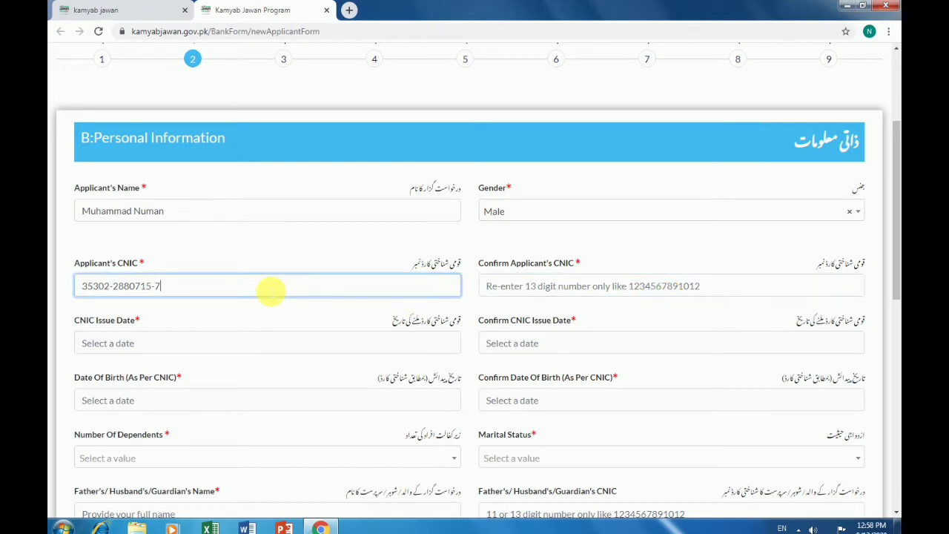
pyautogui.hotkey('ctrl', 'a')
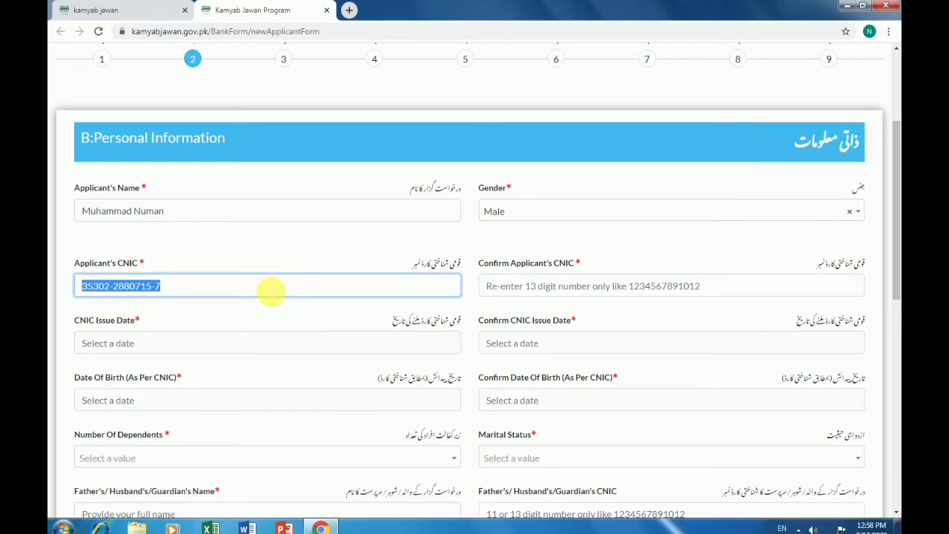
pyautogui.click(643, 291)
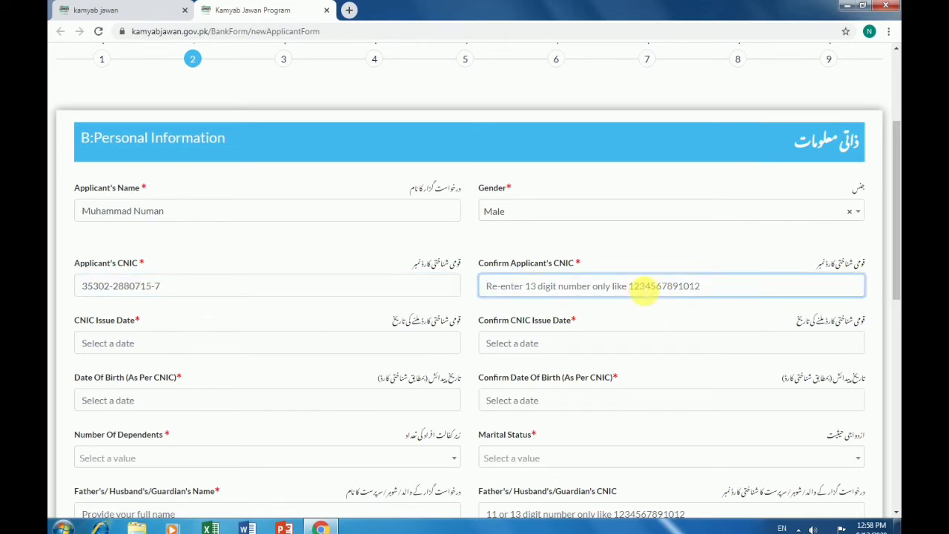
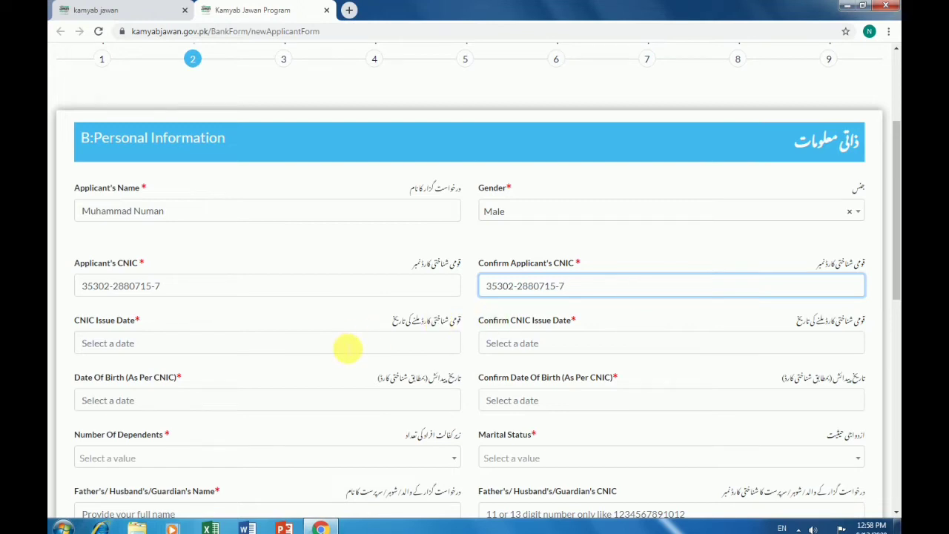
# Set the CNIC issue date and its confirmation to 08/01/2019
pyautogui.click(348, 347)
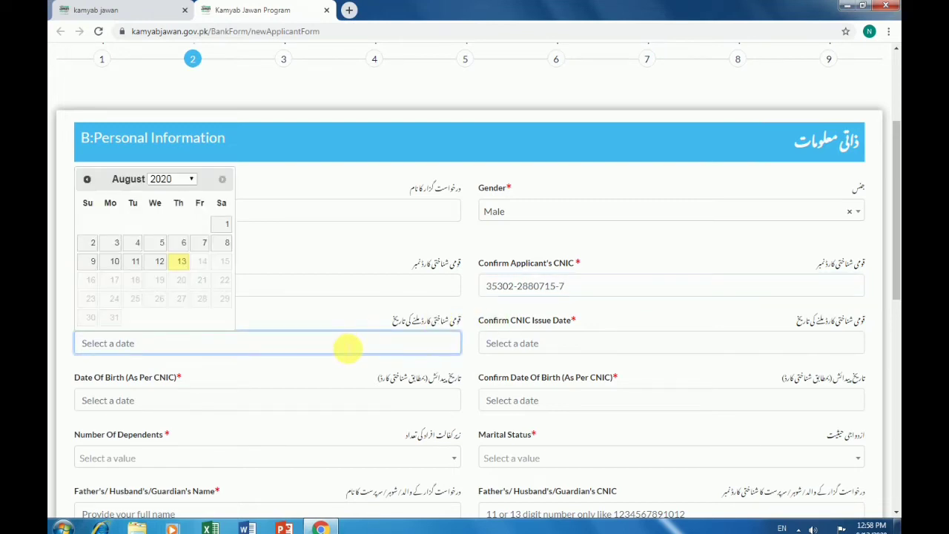
pyautogui.click(181, 179)
pyautogui.click(169, 300)
pyautogui.click(178, 224)
pyautogui.click(597, 345)
pyautogui.click(587, 180)
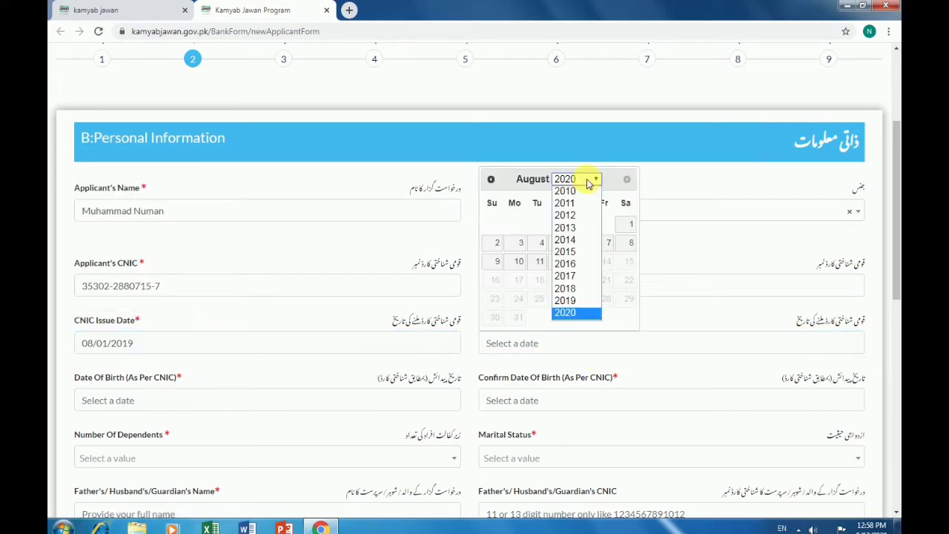
pyautogui.click(564, 300)
pyautogui.click(584, 224)
pyautogui.click(584, 343)
pyautogui.click(586, 406)
pyautogui.scroll(-2, 320, 398)
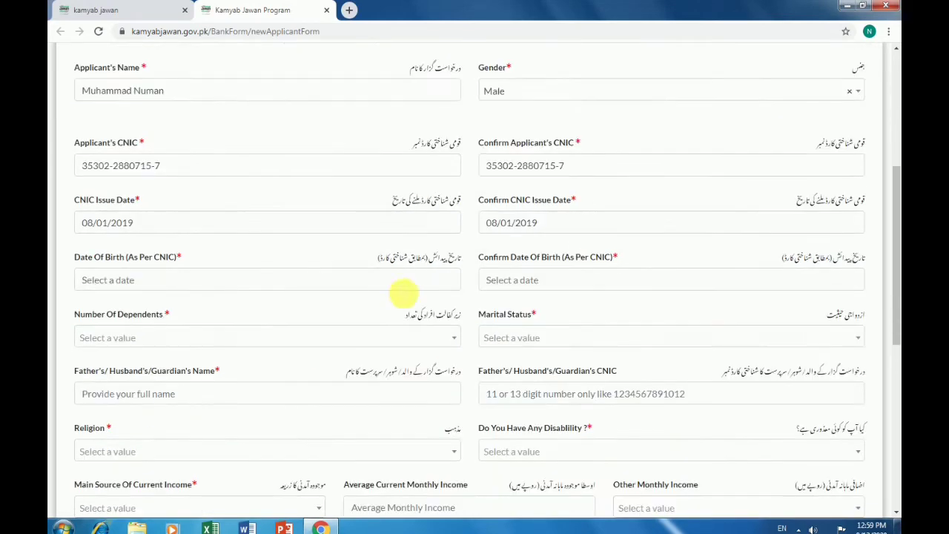
pyautogui.click(424, 282)
pyautogui.click(169, 301)
pyautogui.click(164, 211)
pyautogui.click(132, 349)
pyautogui.click(597, 280)
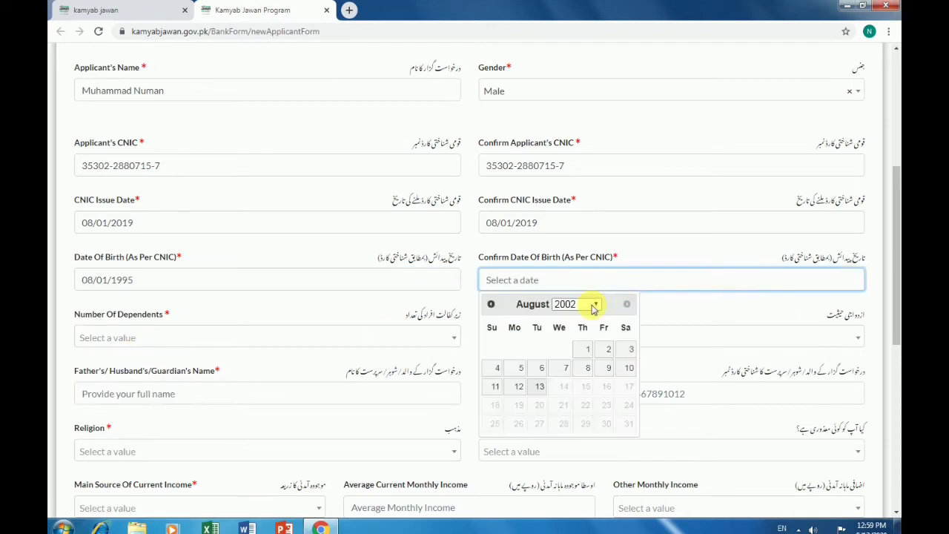
pyautogui.click(595, 305)
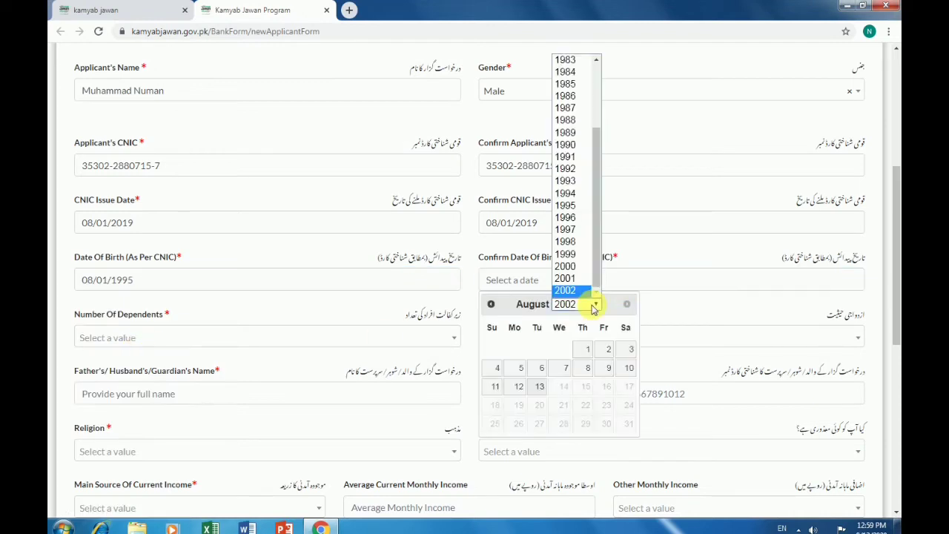
pyautogui.click(569, 213)
pyautogui.click(540, 353)
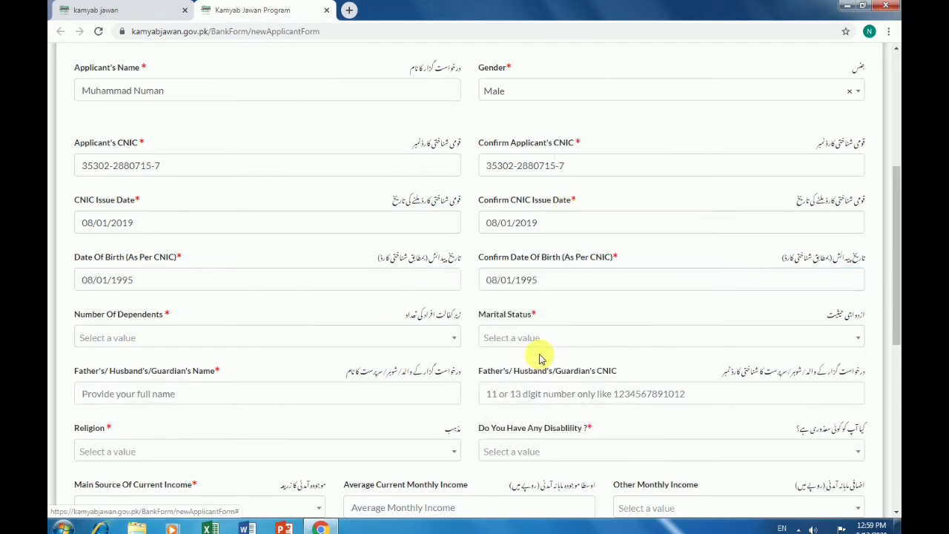
# Set the number of dependents to 5
pyautogui.click(203, 337)
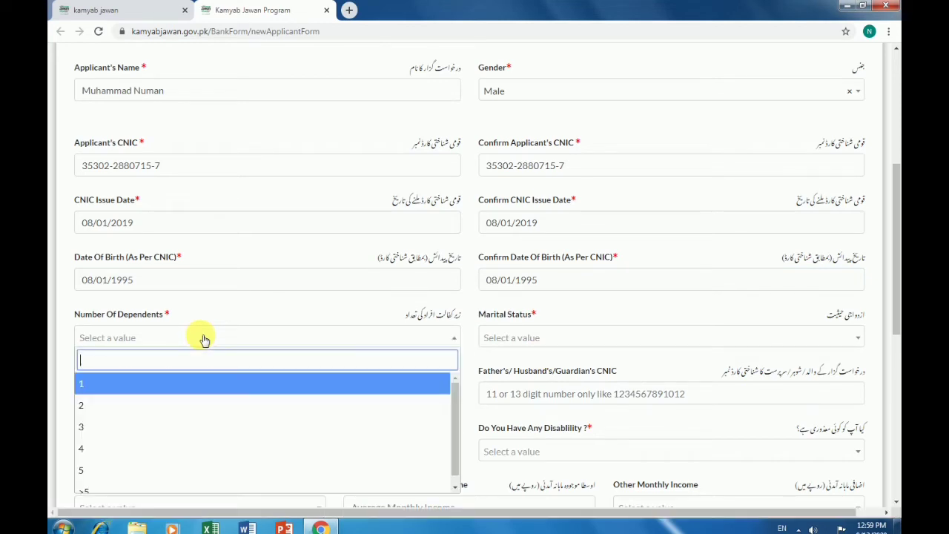
pyautogui.click(155, 467)
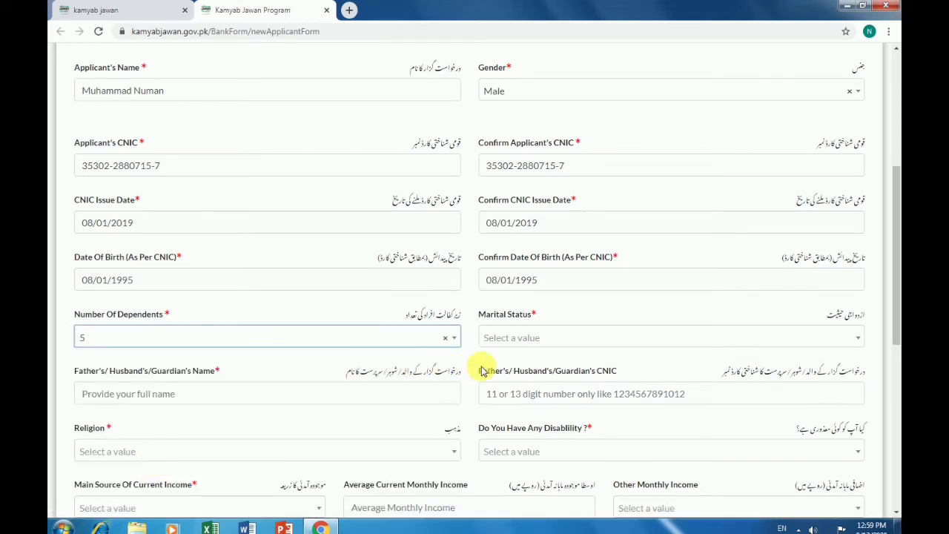
pyautogui.click(658, 342)
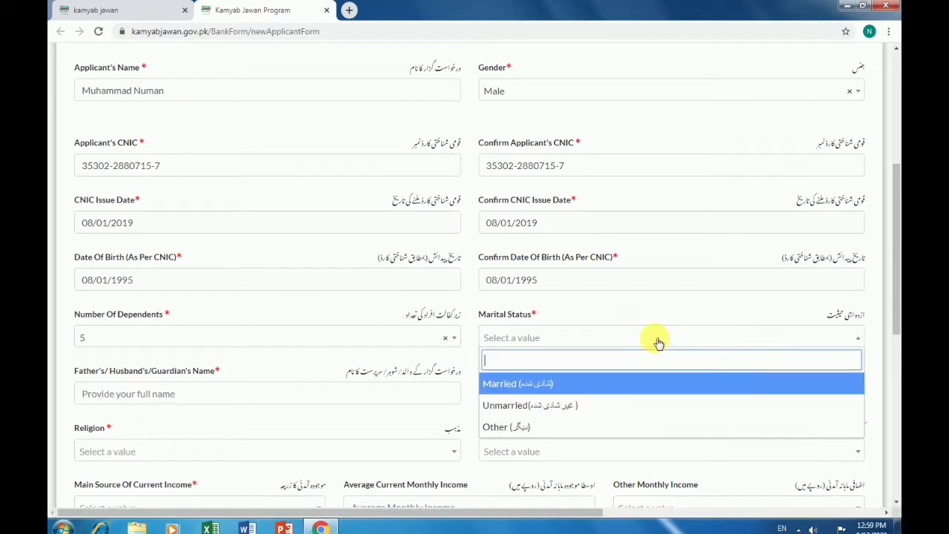
# Mark the applicant as Unmarried and start entering the father's name and CNIC number
pyautogui.click(572, 405)
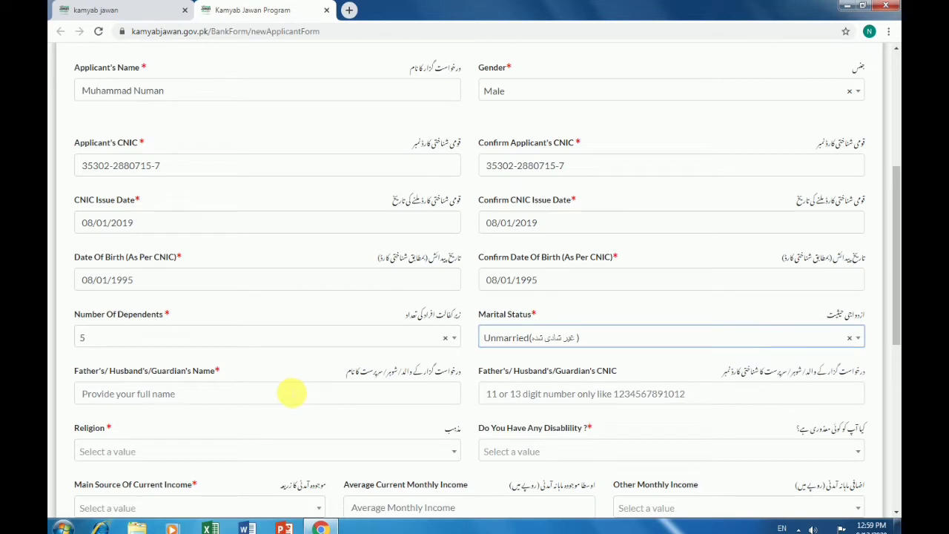
pyautogui.scroll(-2, 289, 379)
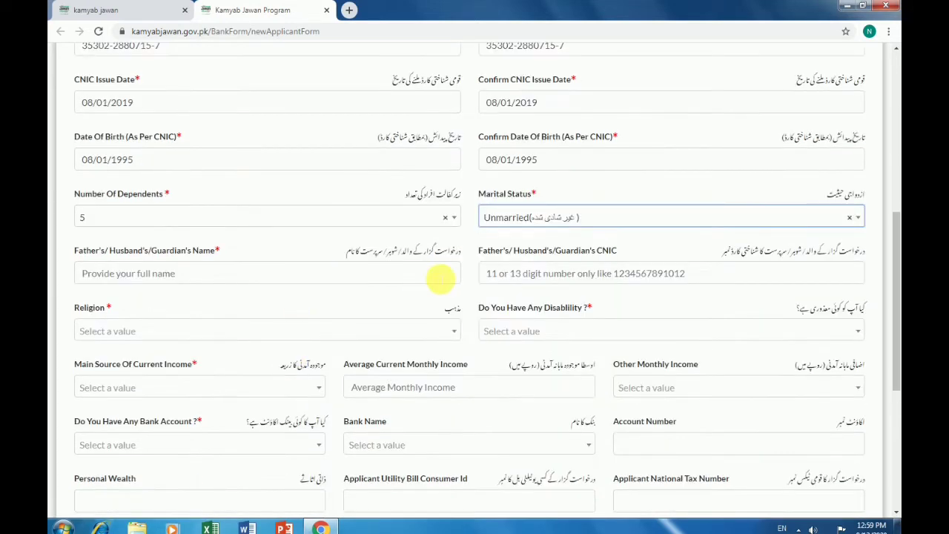
pyautogui.click(426, 276)
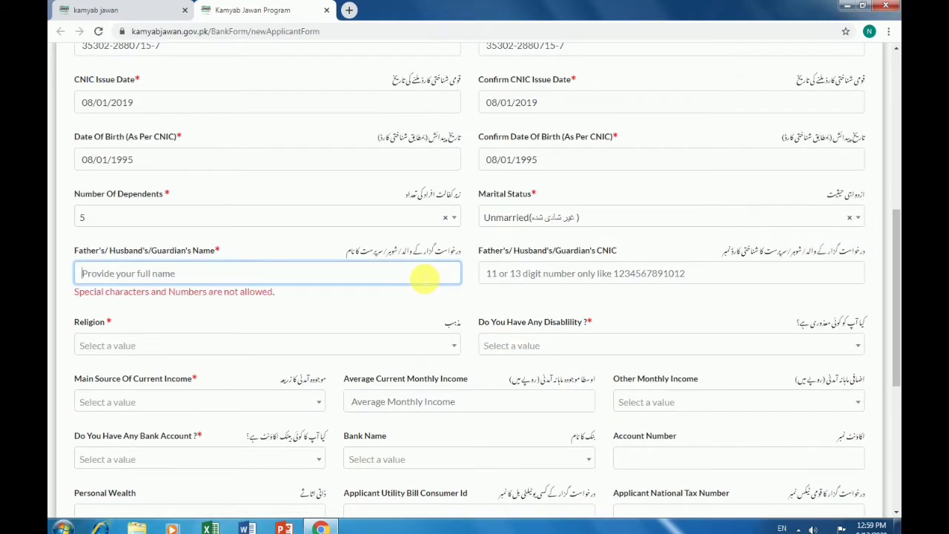
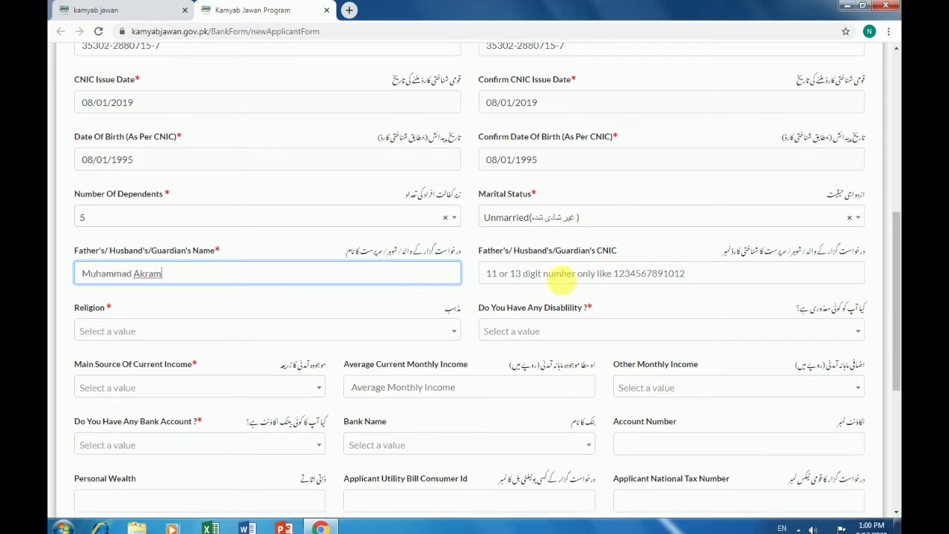
pyautogui.click(564, 274)
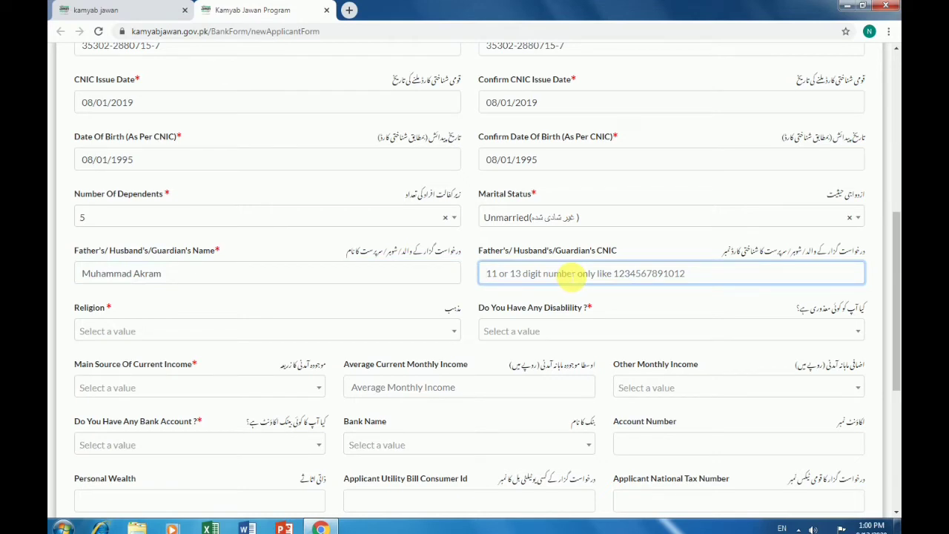
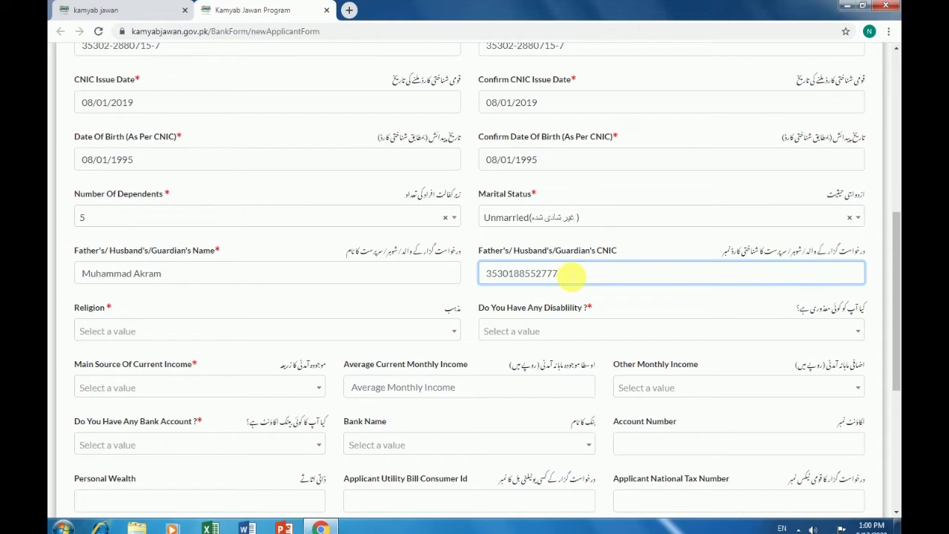
# Set religion to Islam and answer No to the disability question
pyautogui.click(349, 335)
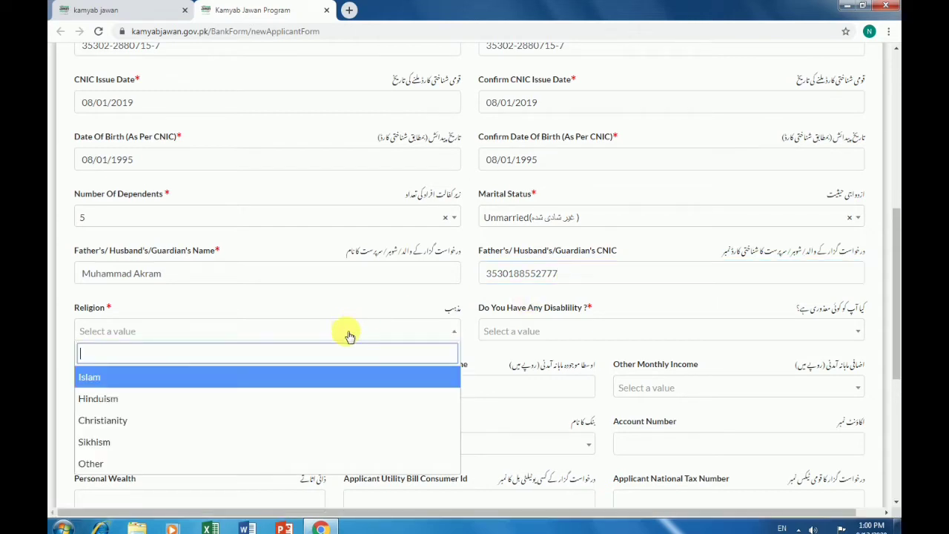
pyautogui.click(282, 381)
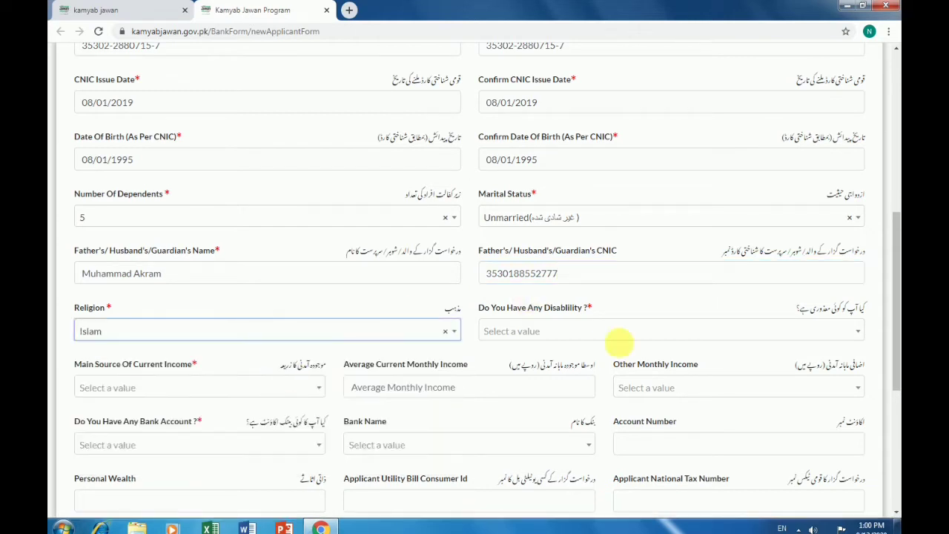
pyautogui.click(665, 331)
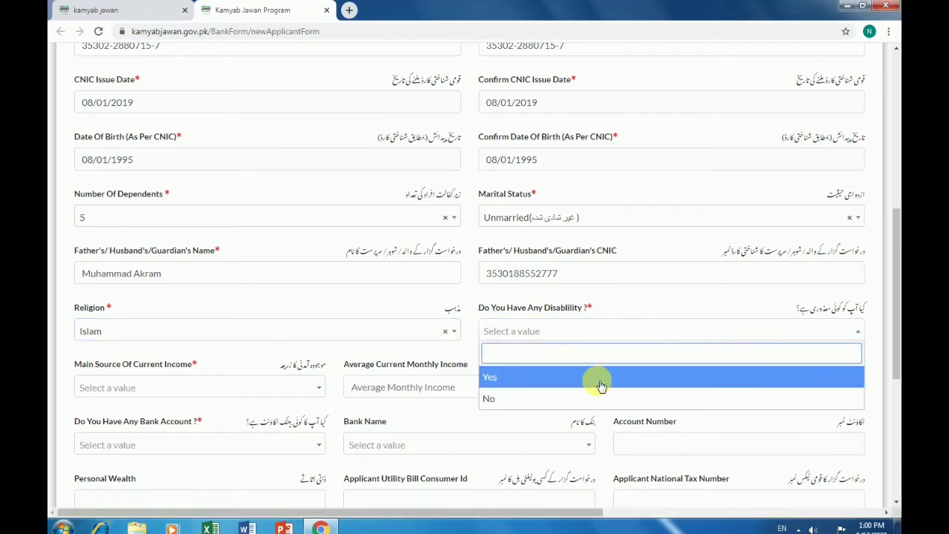
pyautogui.click(578, 400)
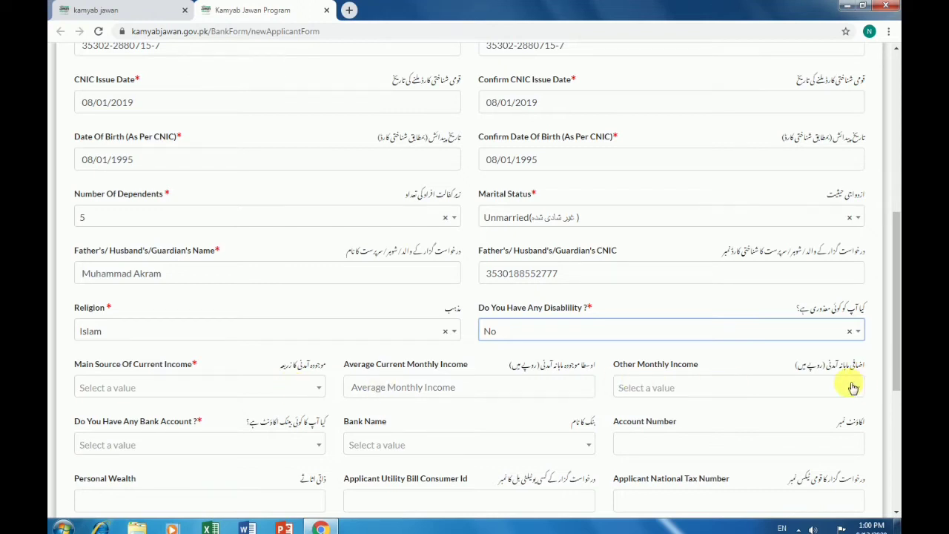
# Choose Agriculture Income as the main source of current income
pyautogui.click(316, 390)
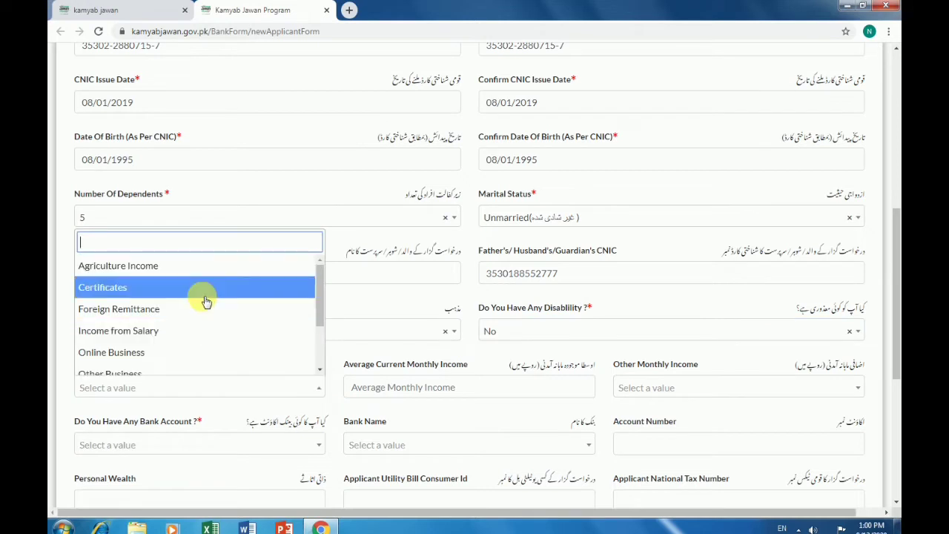
pyautogui.scroll(-3, 206, 302)
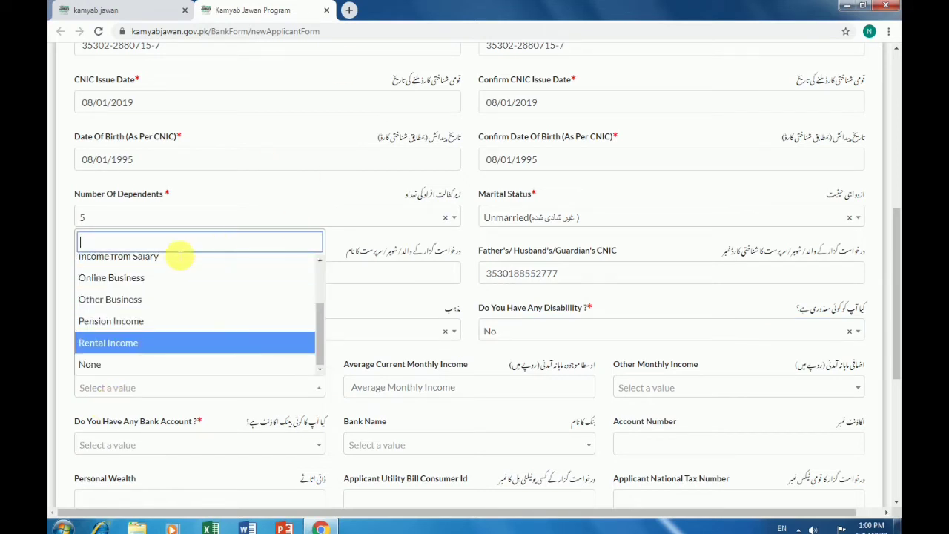
pyautogui.scroll(3, 165, 285)
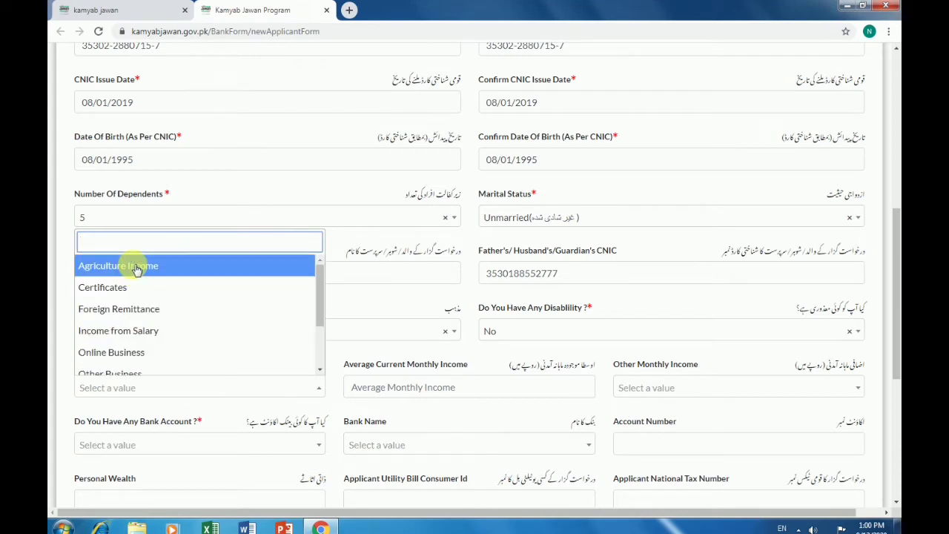
pyautogui.click(135, 266)
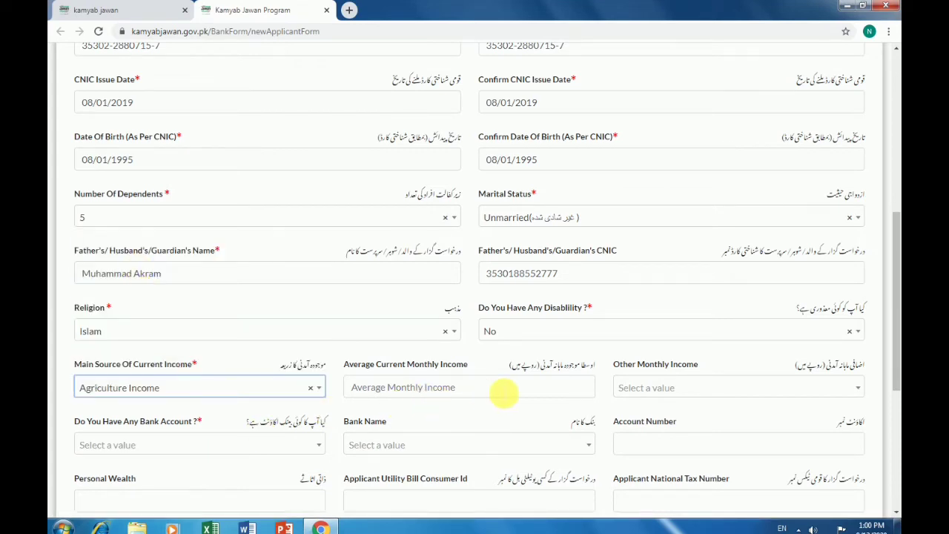
pyautogui.click(503, 391)
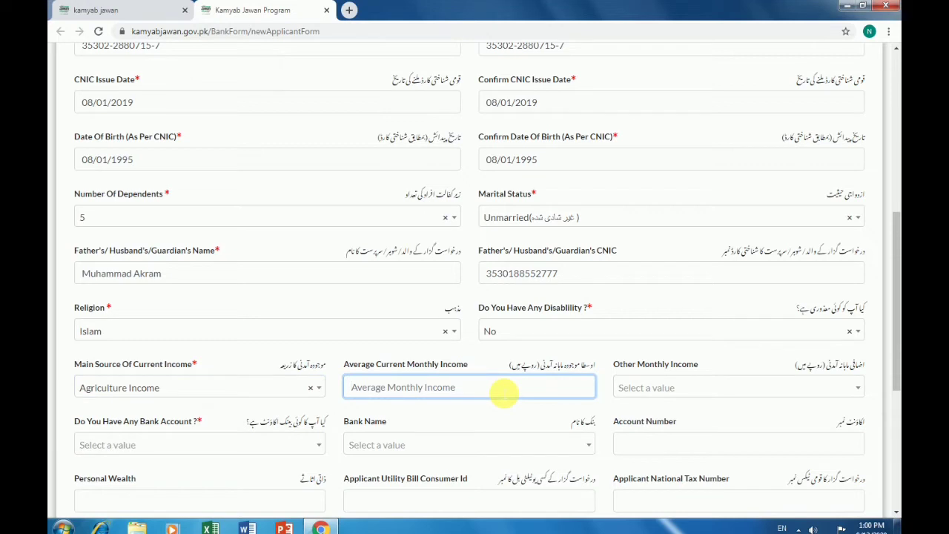
# Type 250 into average monthly income and postpone the Windows Update restart by 4 hours
pyautogui.write('250')
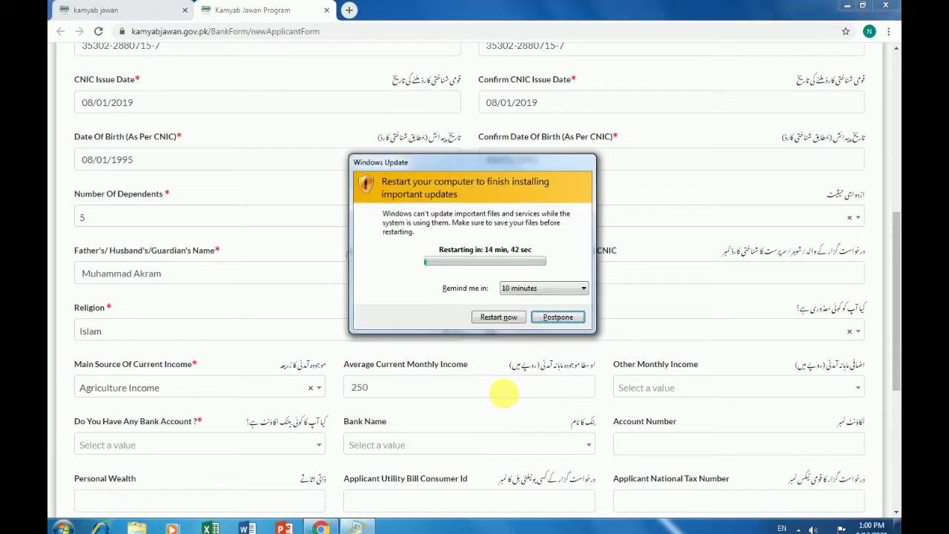
pyautogui.click(568, 289)
pyautogui.click(555, 320)
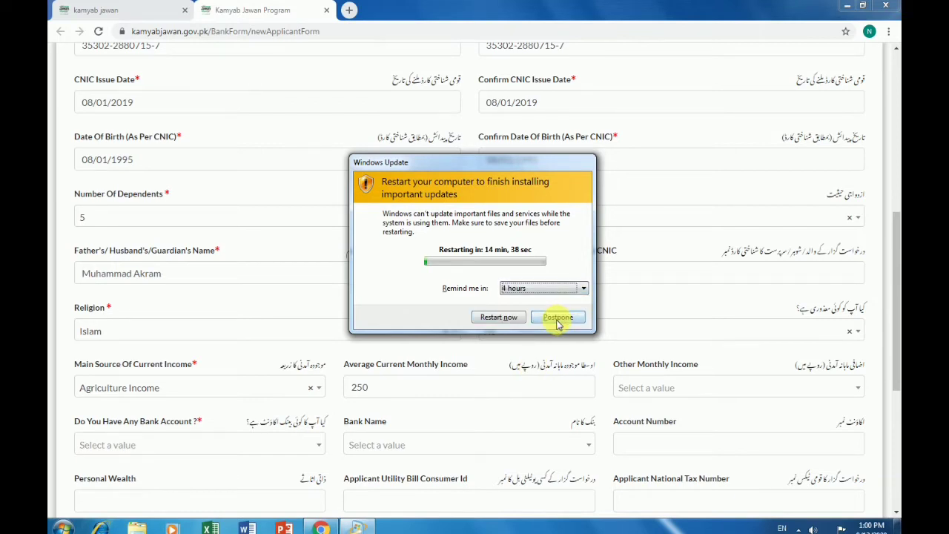
pyautogui.click(558, 317)
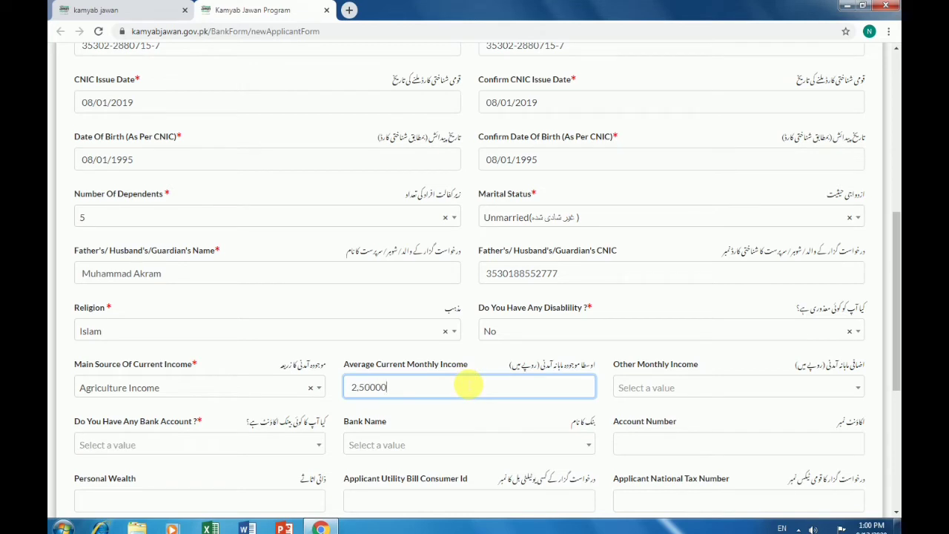
# Set other monthly income to Upto Rs 600,000
pyautogui.click(662, 386)
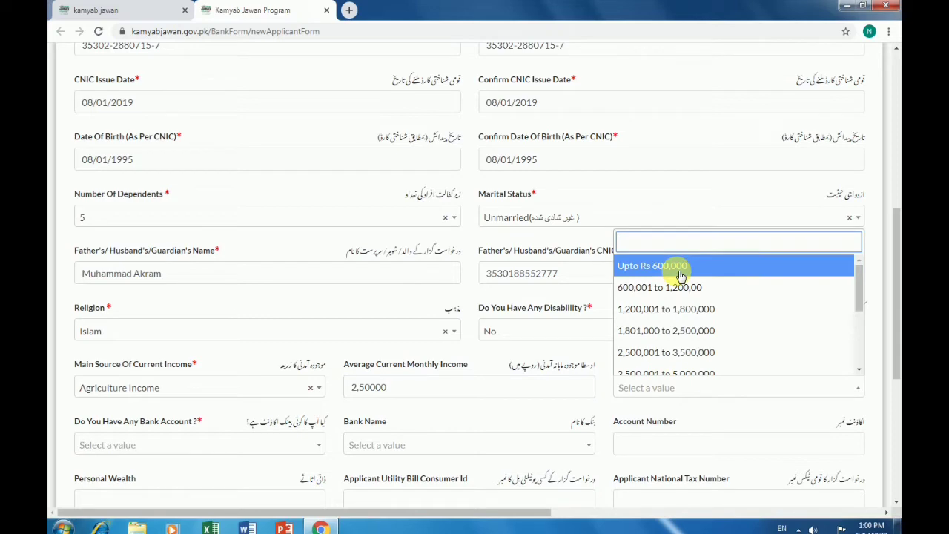
pyautogui.scroll(-10, 680, 275)
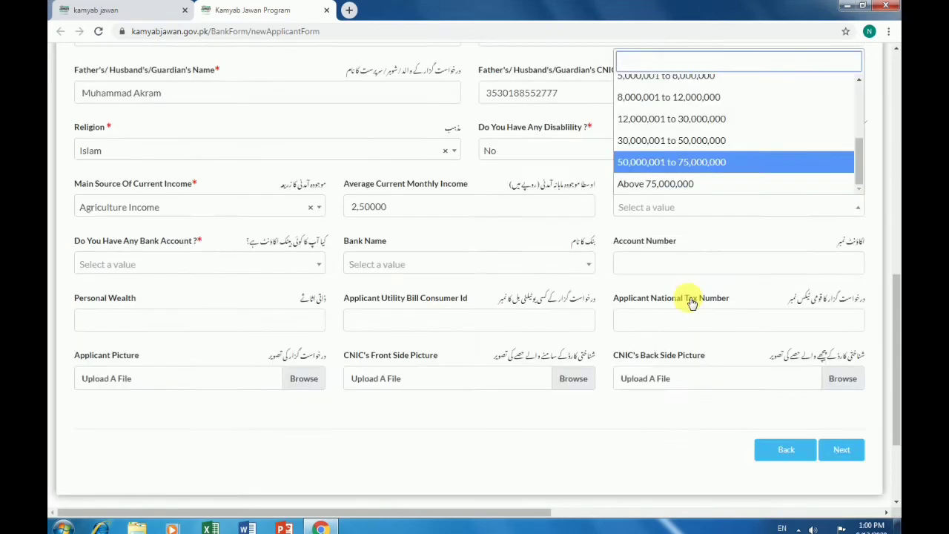
pyautogui.scroll(5, 690, 187)
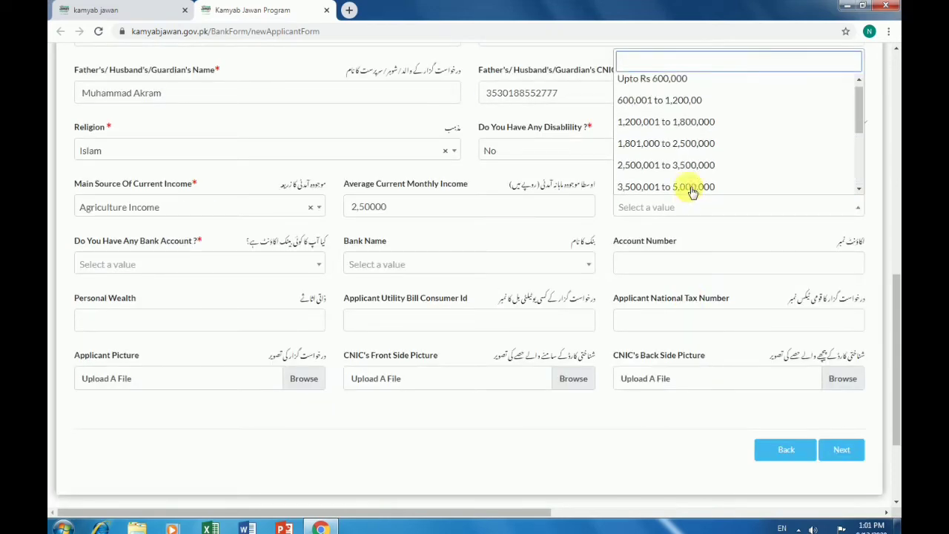
pyautogui.click(704, 89)
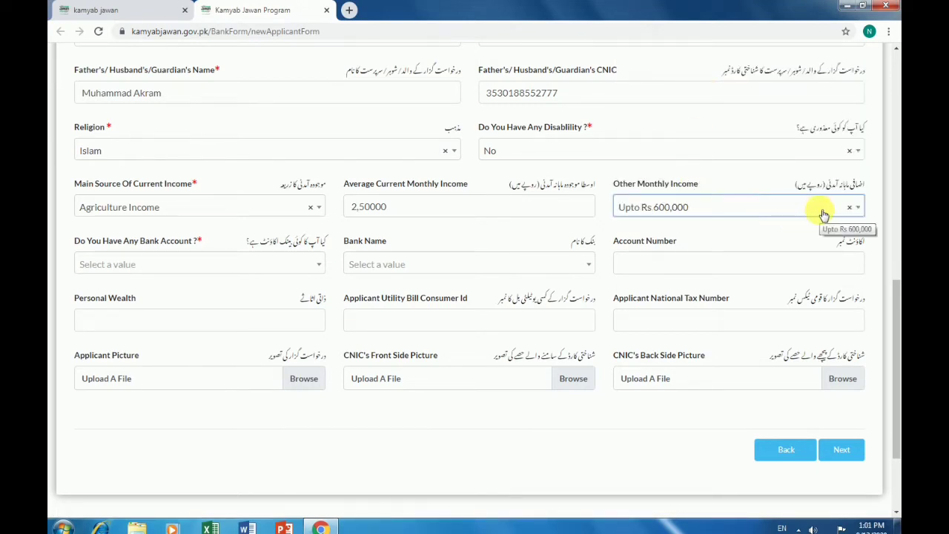
pyautogui.click(645, 214)
pyautogui.scroll(-8, 704, 176)
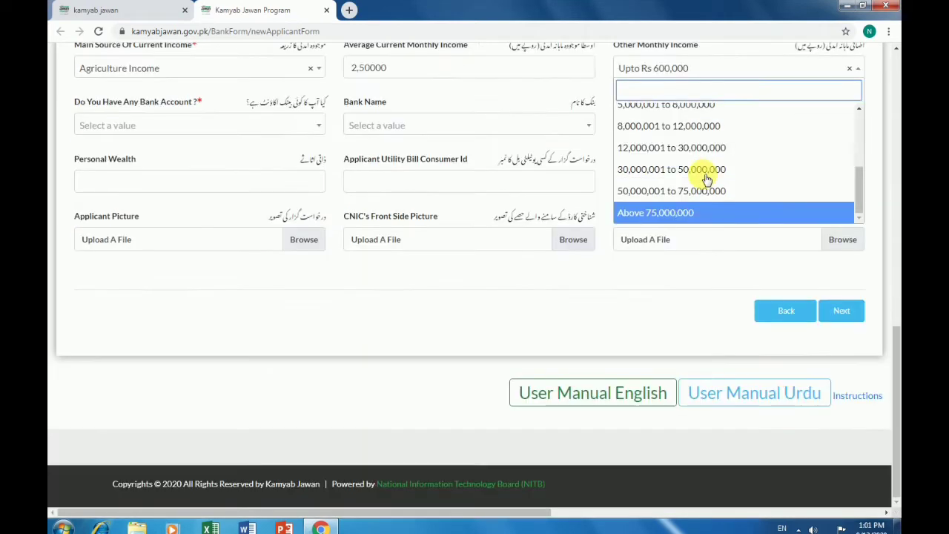
pyautogui.click(677, 70)
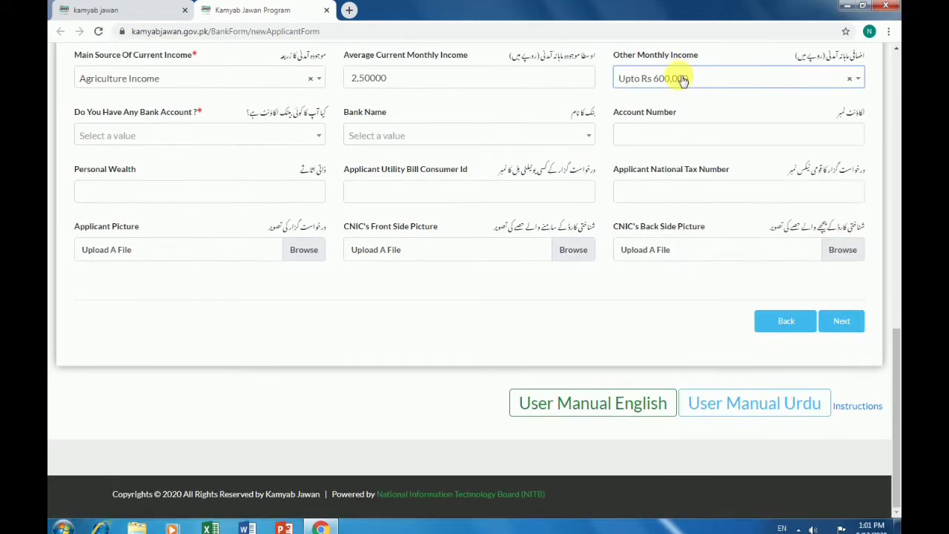
pyautogui.click(683, 80)
pyautogui.scroll(-3, 683, 180)
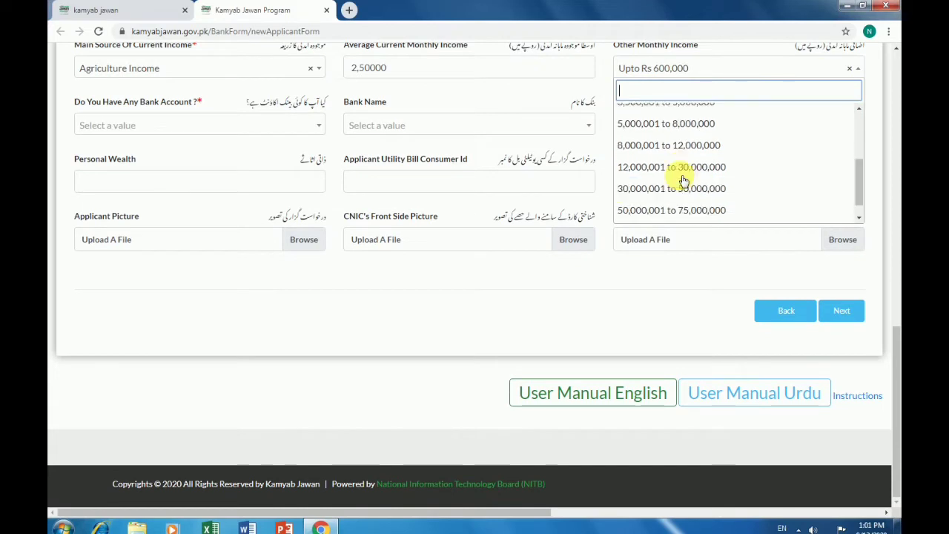
pyautogui.scroll(-1, 682, 181)
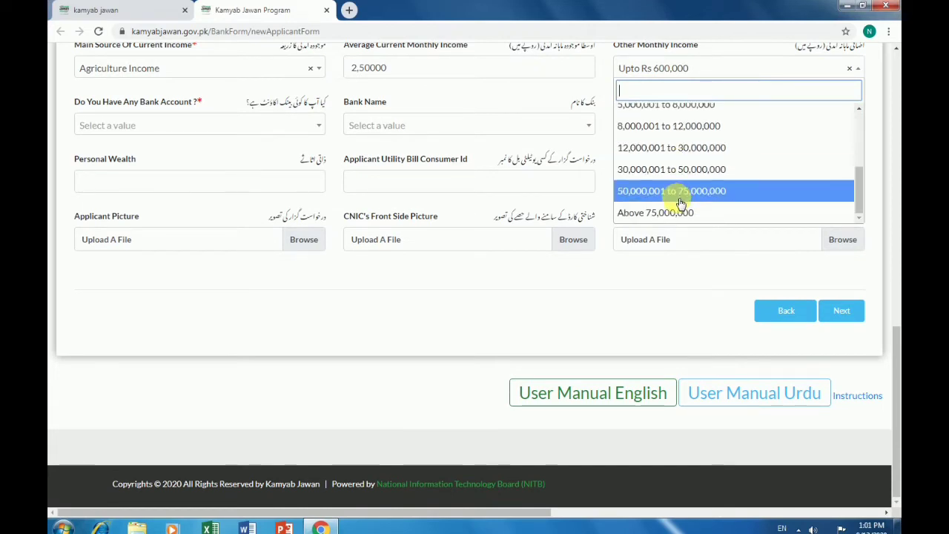
pyautogui.click(591, 301)
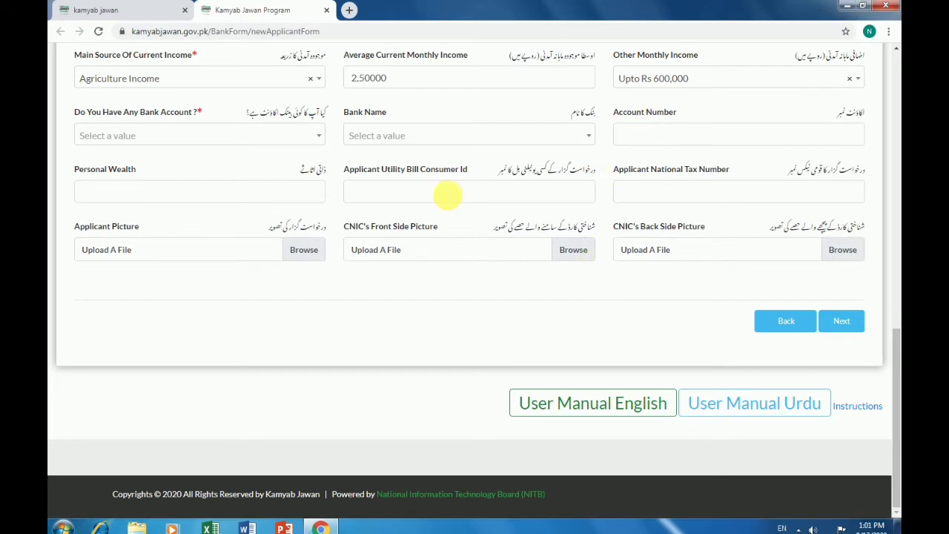
# Choose Allied Bank Limited as the bank name and answer Yes to having a bank account
pyautogui.click(294, 136)
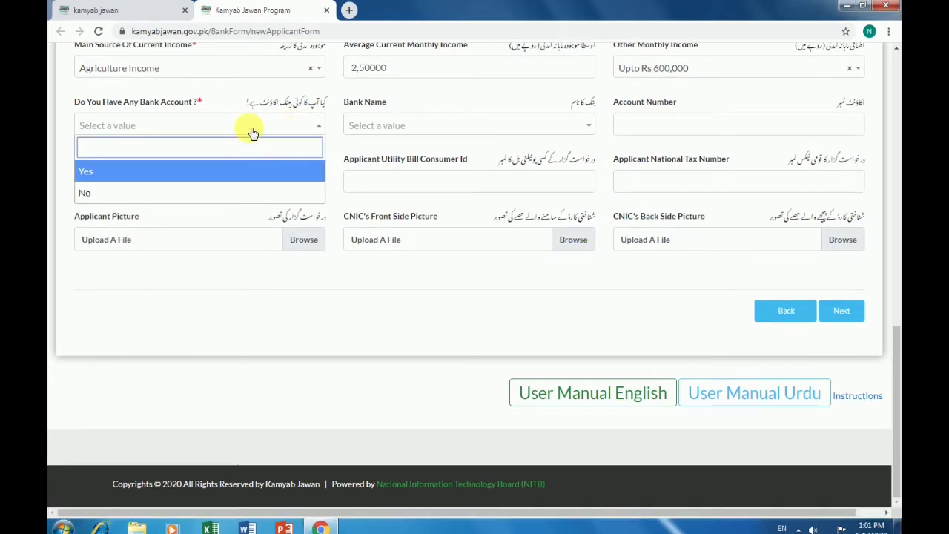
pyautogui.click(202, 191)
pyautogui.click(448, 137)
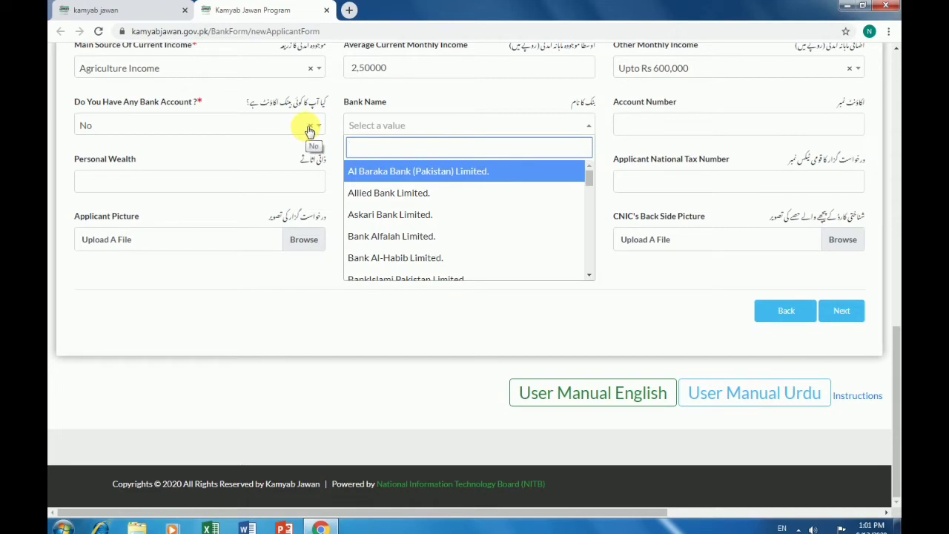
pyautogui.click(434, 128)
pyautogui.click(434, 131)
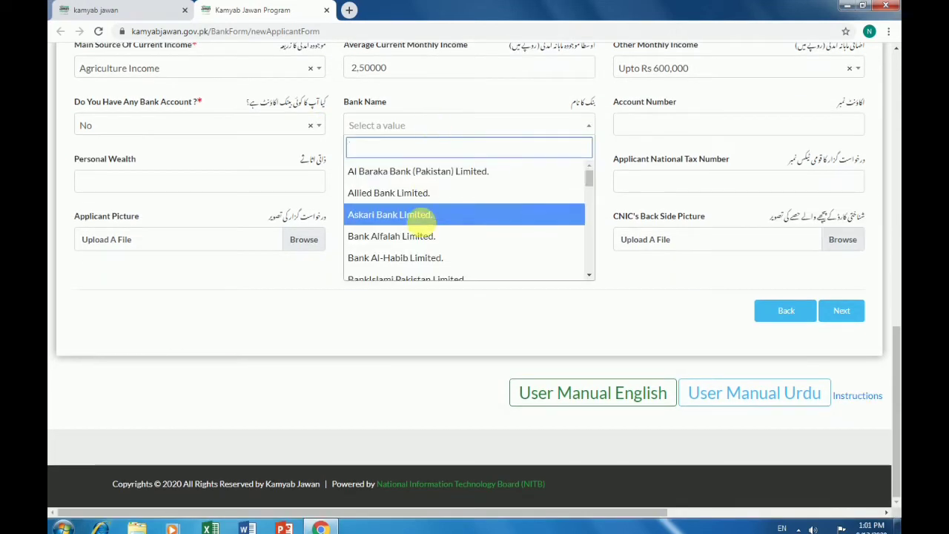
pyautogui.scroll(-3, 419, 214)
pyautogui.scroll(-2, 425, 197)
pyautogui.scroll(5, 428, 199)
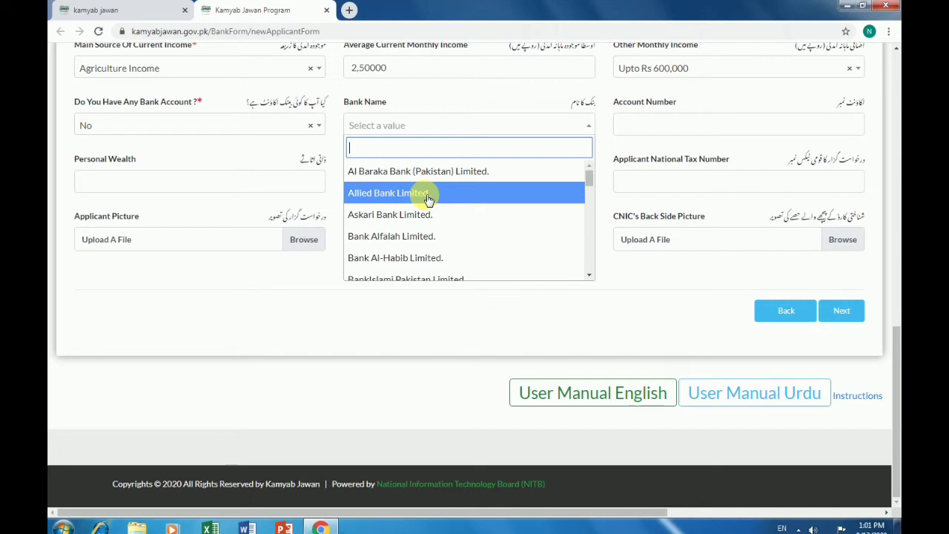
pyautogui.click(429, 199)
pyautogui.click(311, 127)
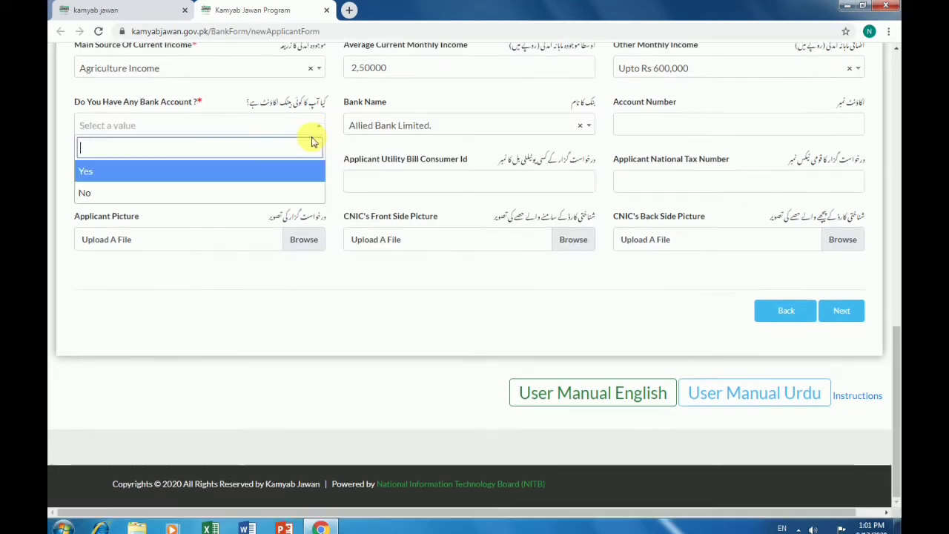
pyautogui.click(238, 171)
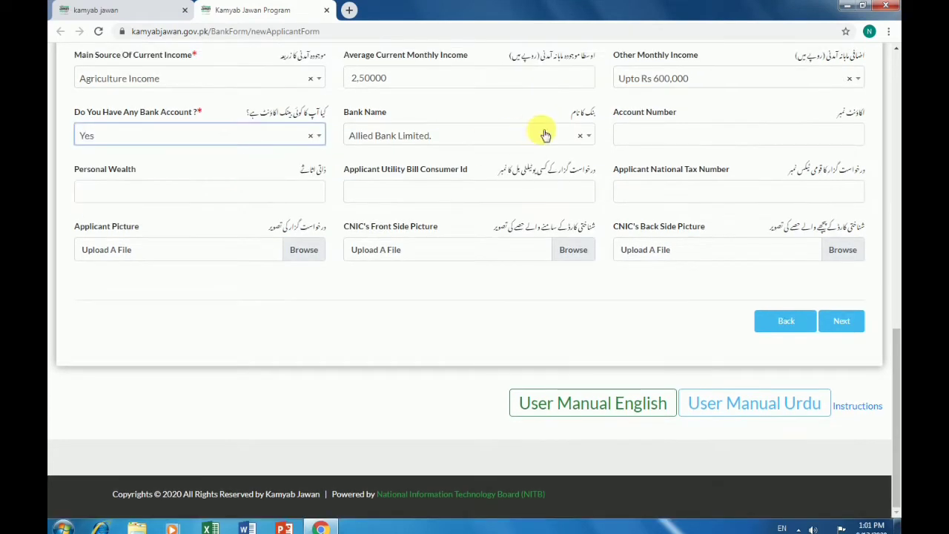
# Enter the bank account number and visit the wealth, utility bill and tax number fields
pyautogui.click(688, 135)
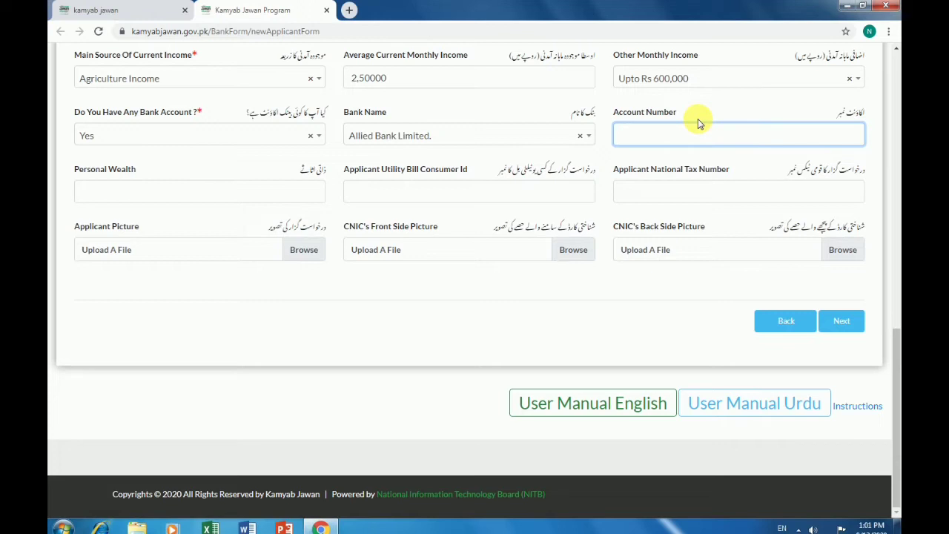
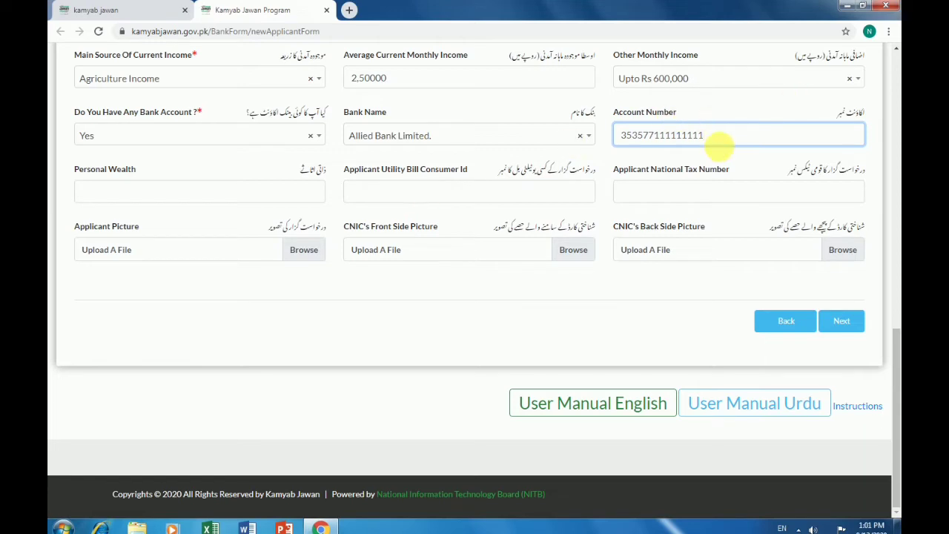
pyautogui.scroll(2, 708, 182)
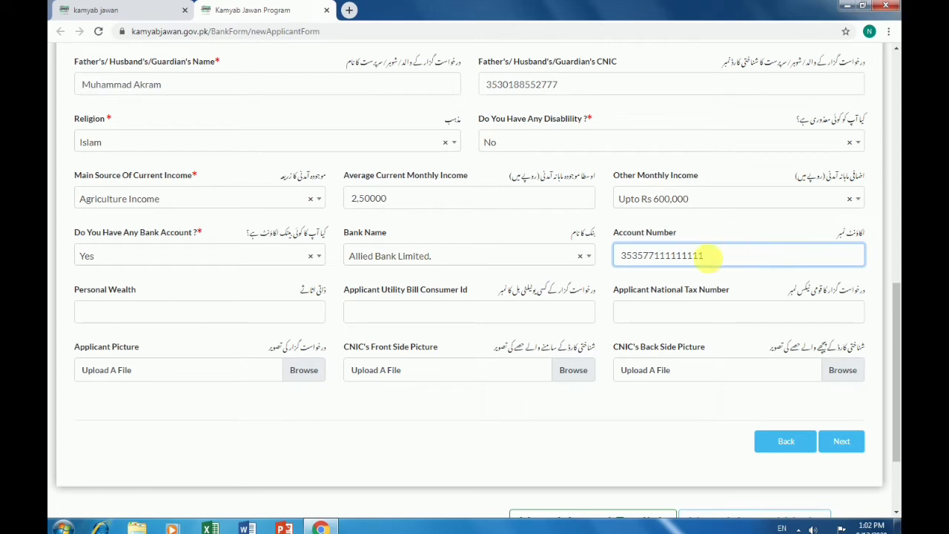
pyautogui.click(312, 317)
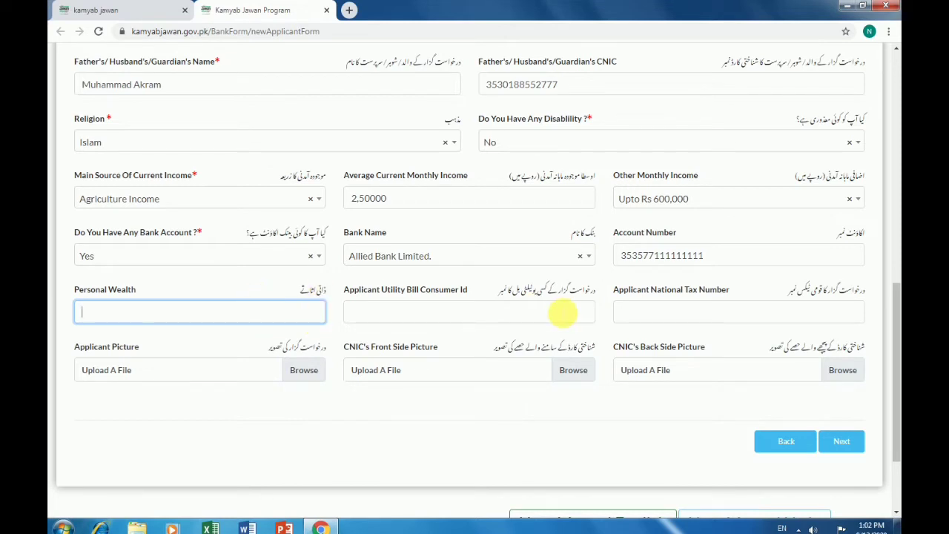
pyautogui.click(561, 313)
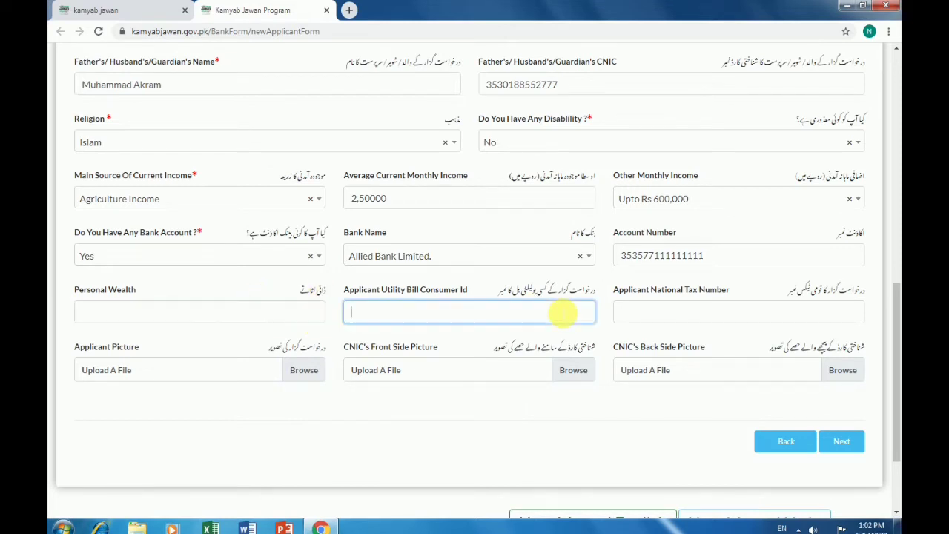
pyautogui.click(671, 311)
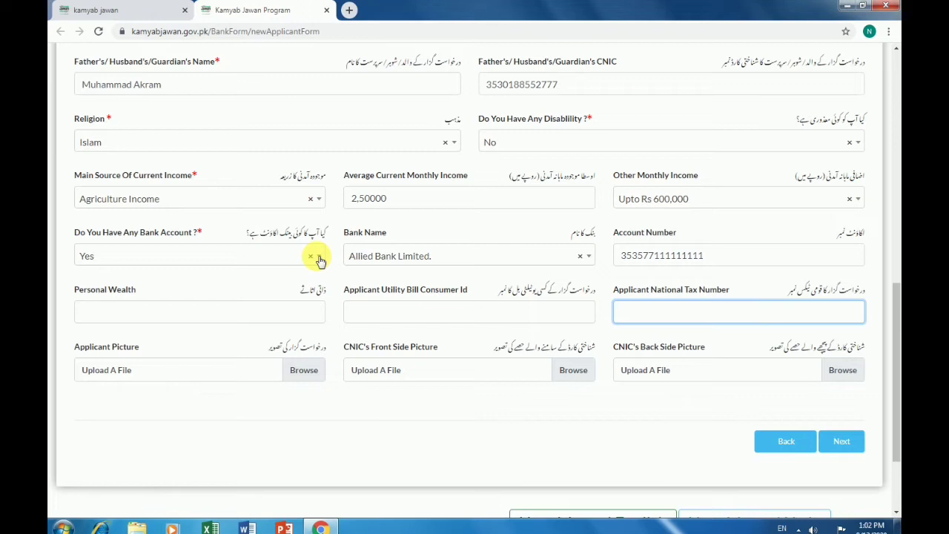
# Change the bank account answer to No and try continuing to the next step
pyautogui.click(318, 257)
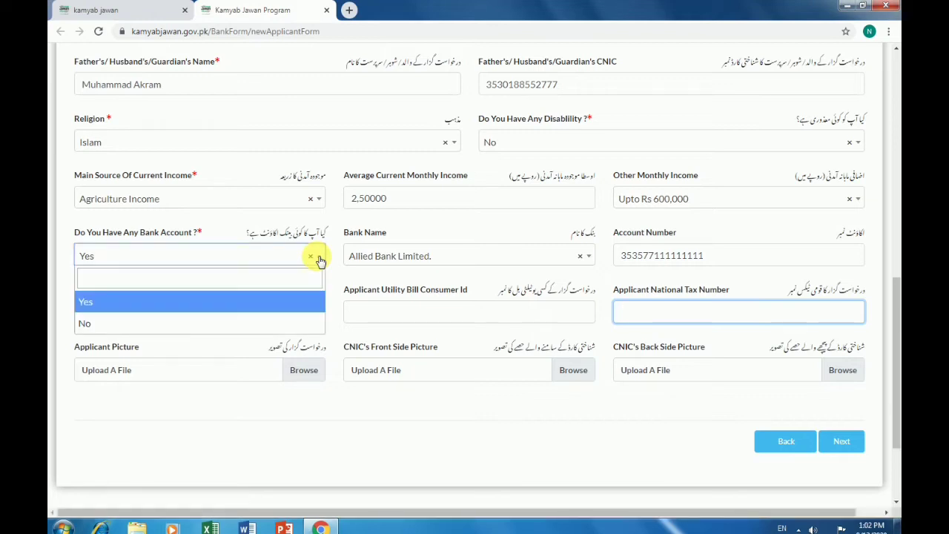
pyautogui.click(165, 320)
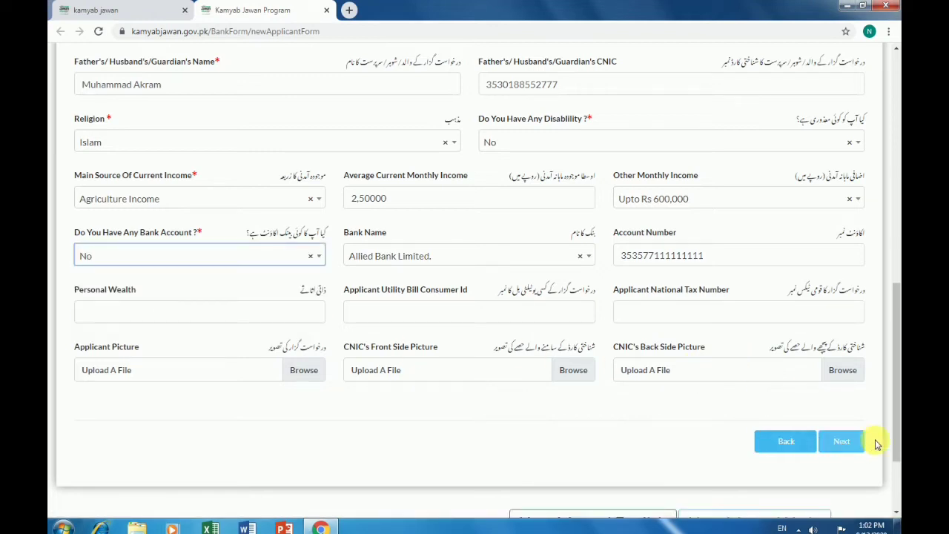
pyautogui.click(854, 444)
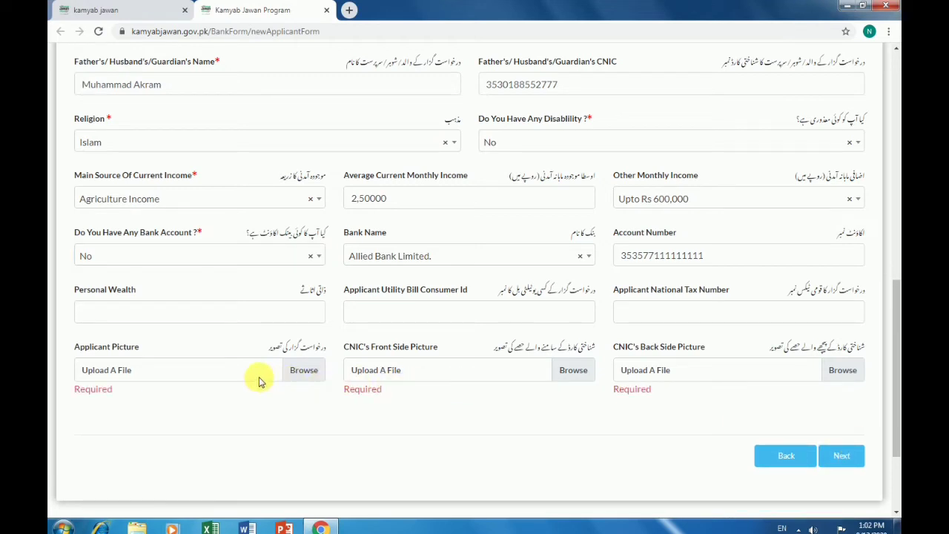
# Attach the passport image from Local Disk (D:) as the applicant picture
pyautogui.click(303, 370)
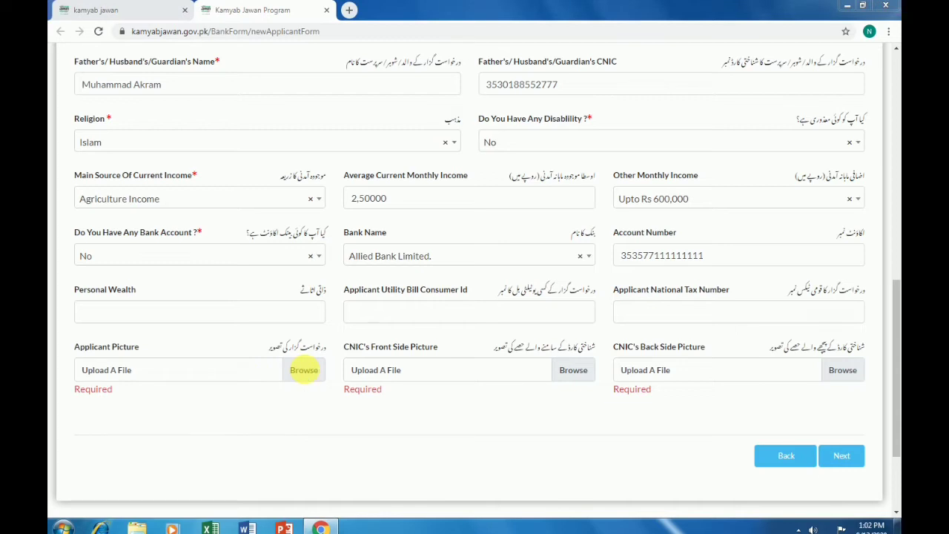
pyautogui.doubleClick(222, 112)
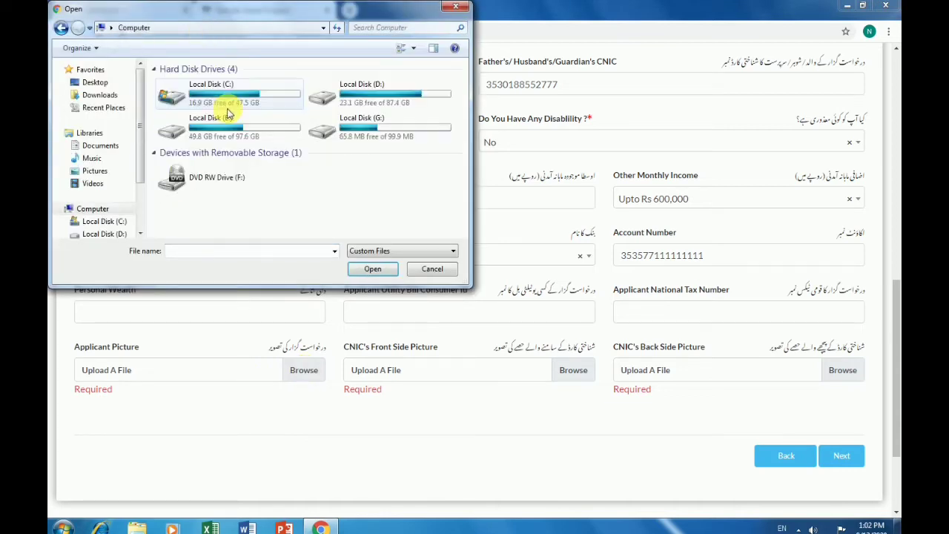
pyautogui.doubleClick(368, 97)
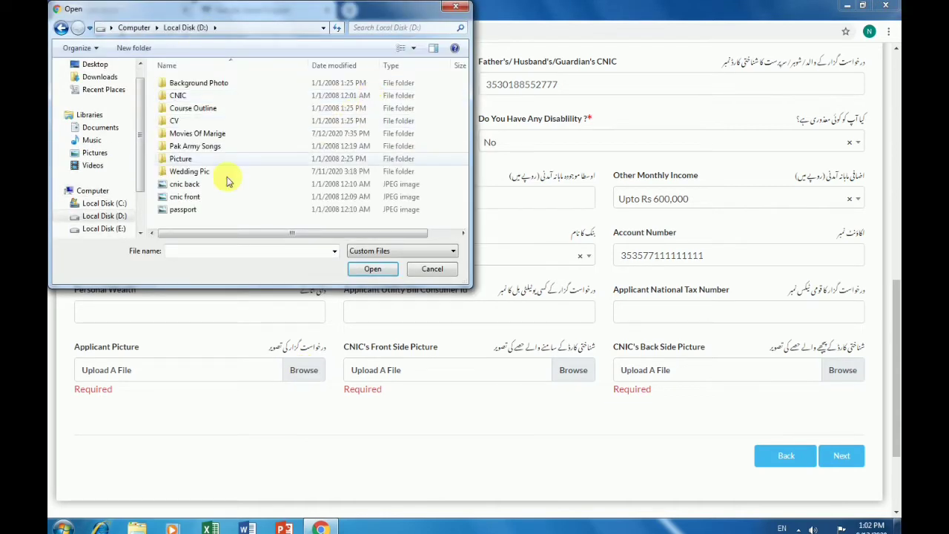
pyautogui.hscroll(2, 237, 184)
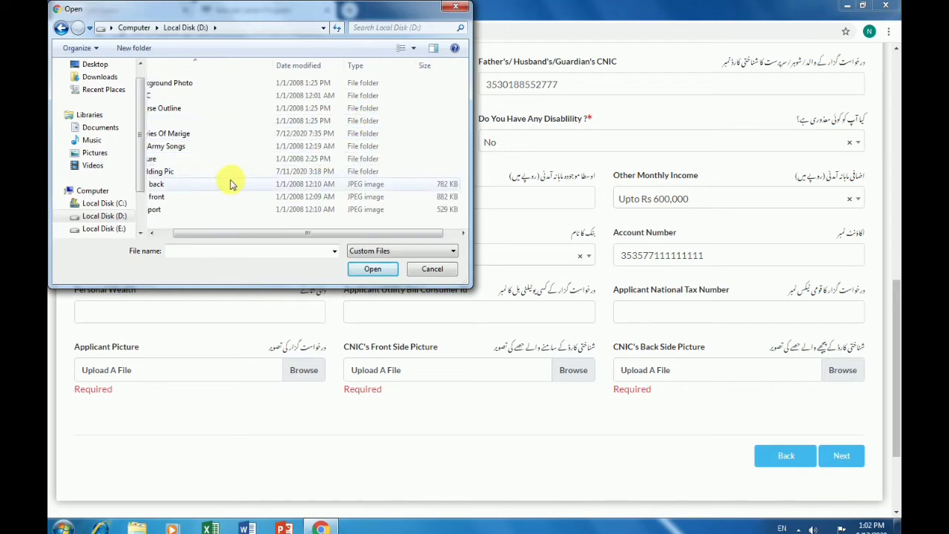
pyautogui.hscroll(-2, 230, 186)
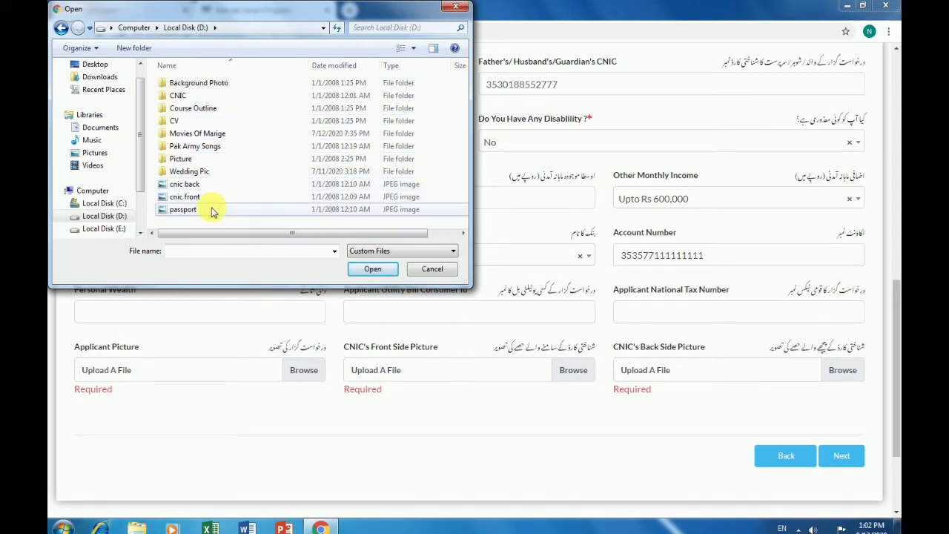
pyautogui.doubleClick(183, 210)
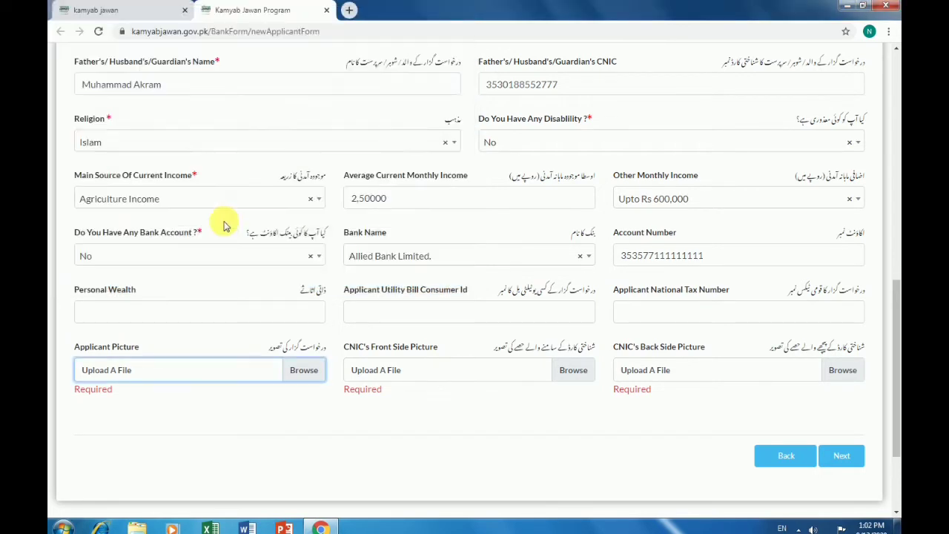
# Attach the cnic front and cnic back images, then continue to Qualifications
pyautogui.click(567, 372)
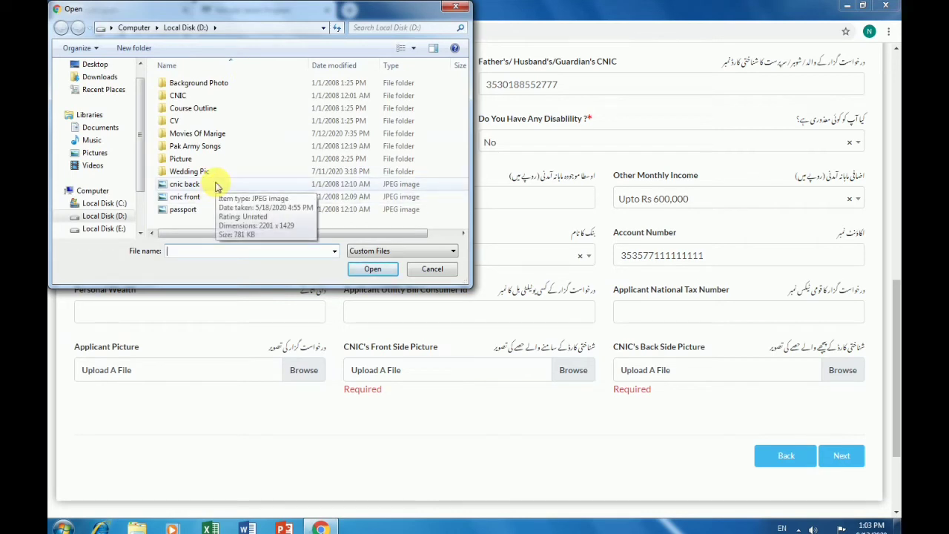
pyautogui.doubleClick(213, 196)
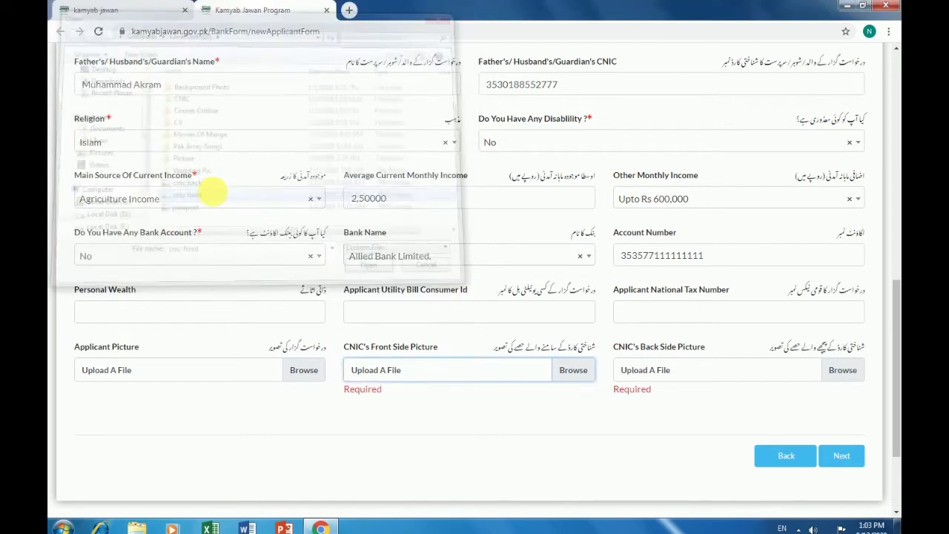
pyautogui.click(856, 372)
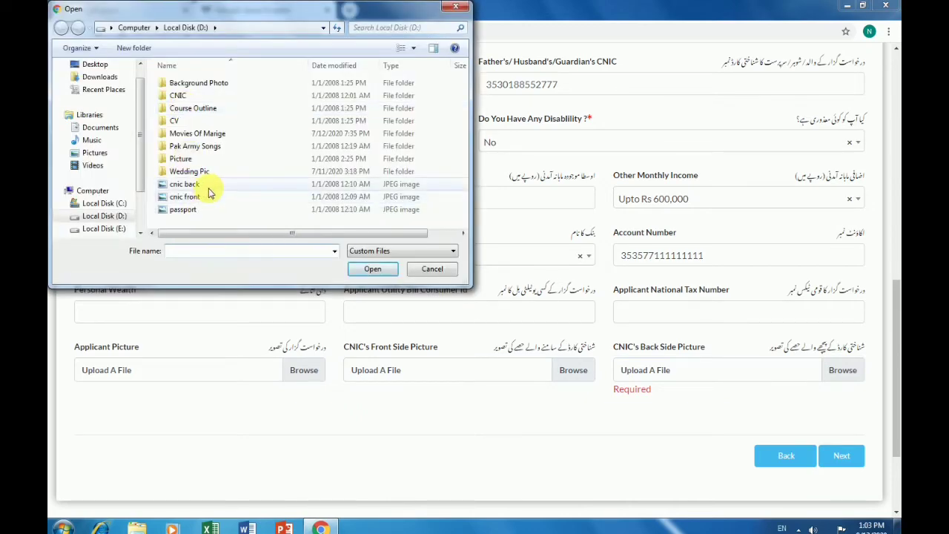
pyautogui.doubleClick(209, 189)
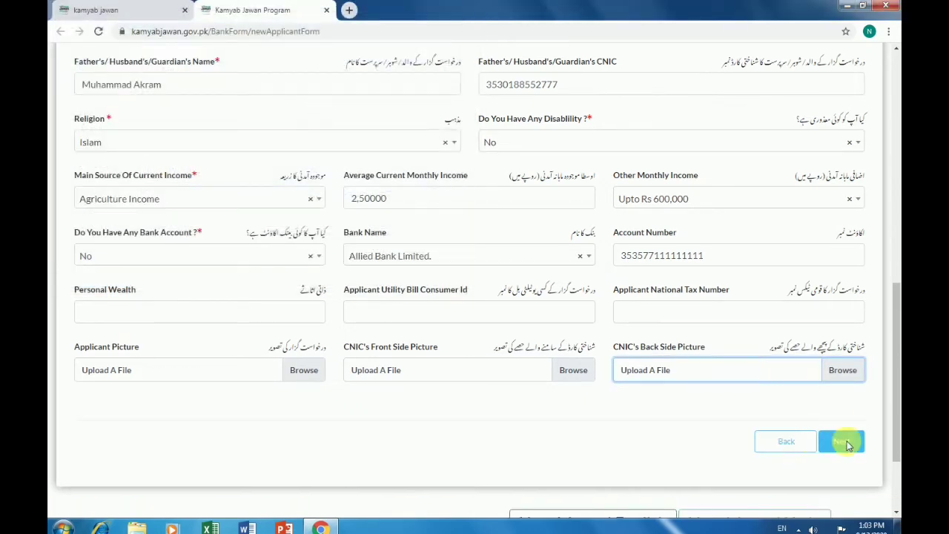
pyautogui.click(842, 442)
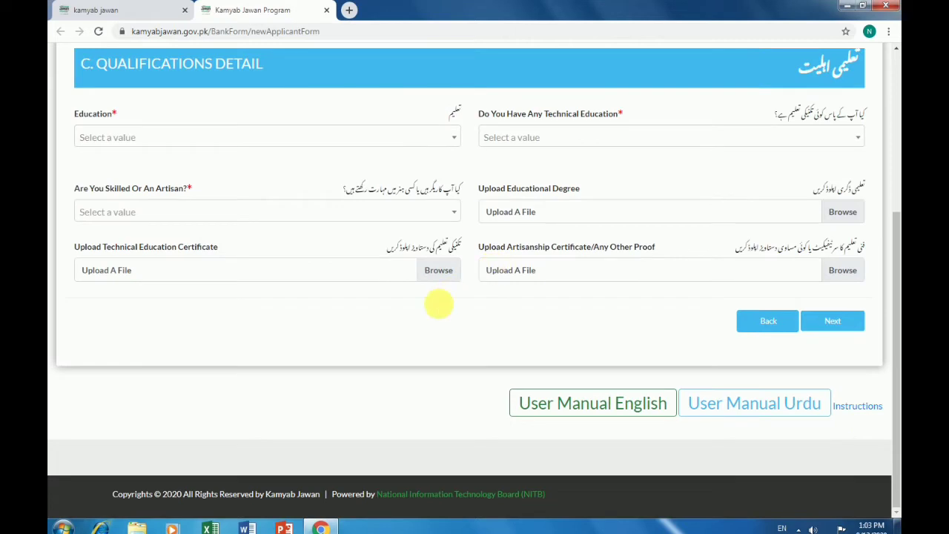
# Choose Bachelors Degree (4 Years), Civil Technology and Computer Skills, then go to Contact Detail
pyautogui.scroll(2, 438, 304)
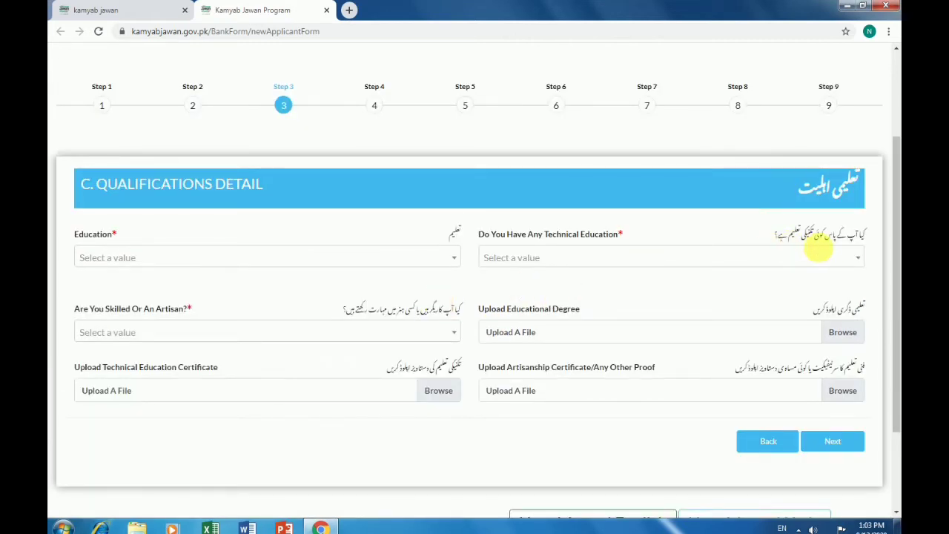
pyautogui.click(335, 263)
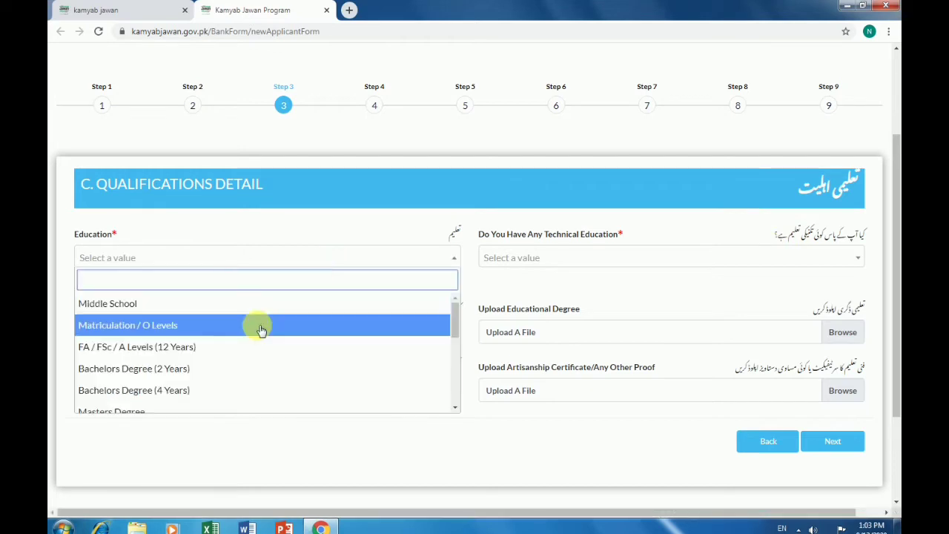
pyautogui.click(191, 395)
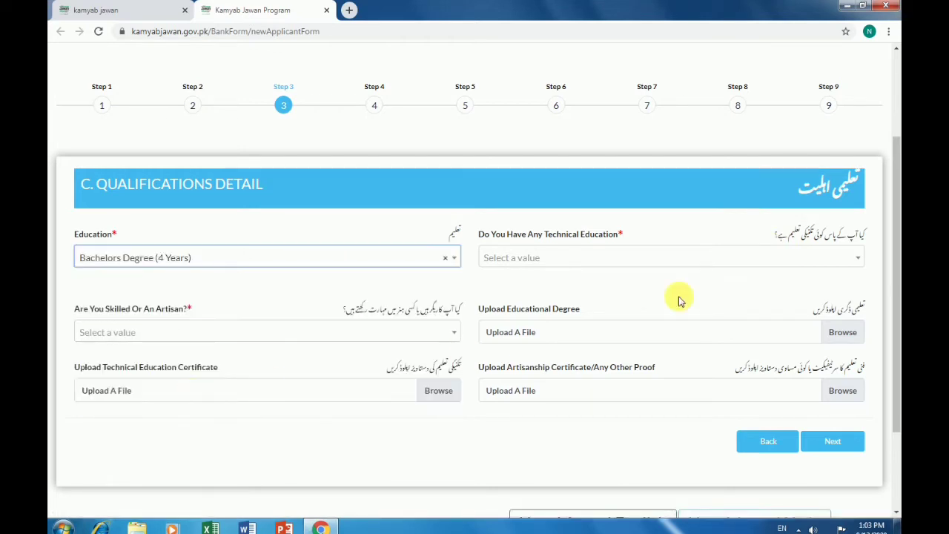
pyautogui.click(782, 257)
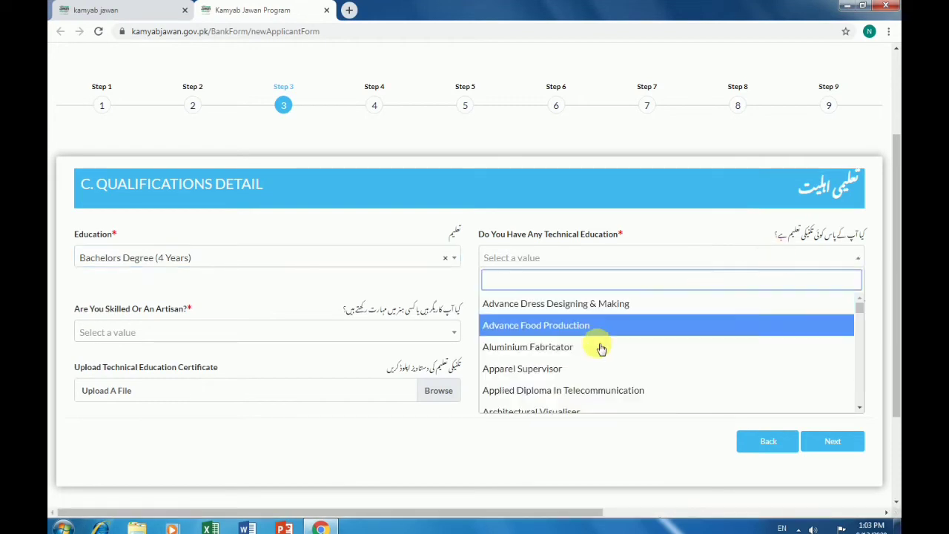
pyautogui.scroll(-3, 579, 366)
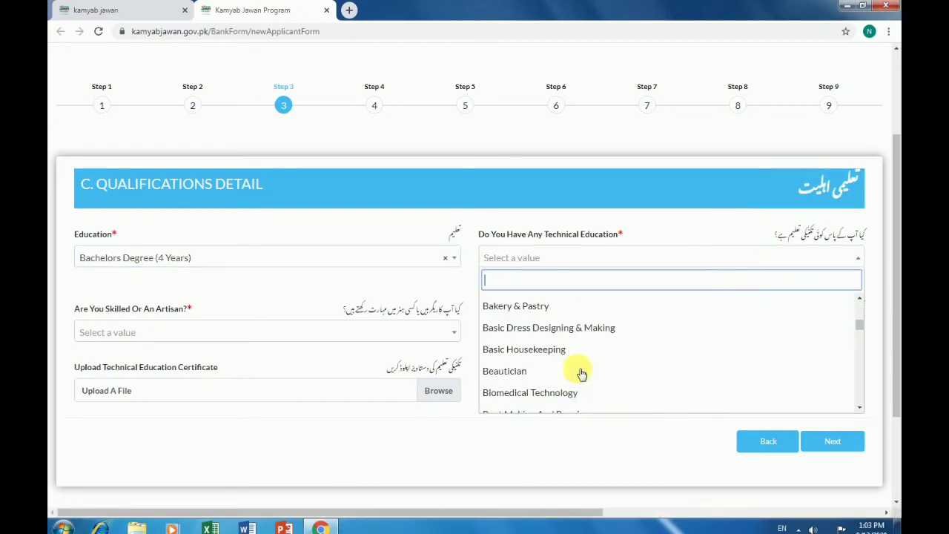
pyautogui.scroll(-2, 563, 382)
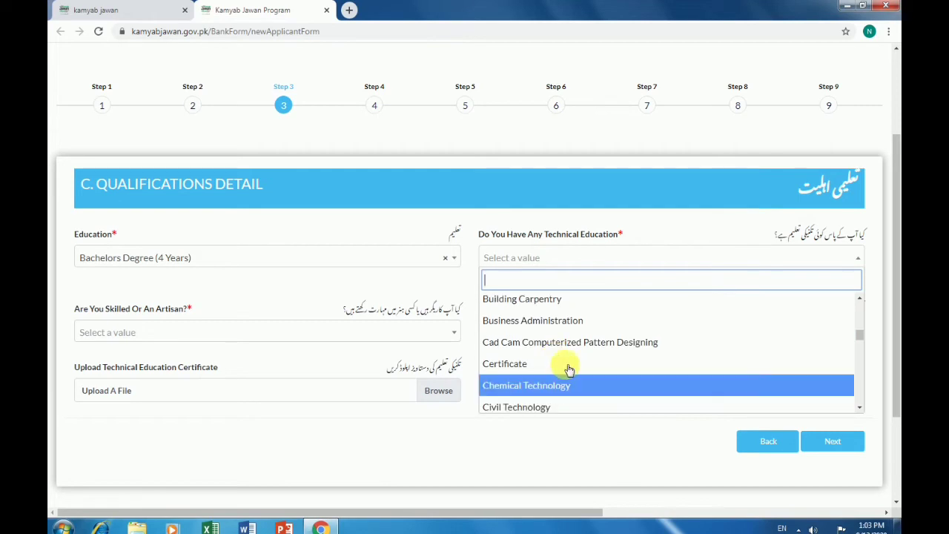
pyautogui.click(569, 408)
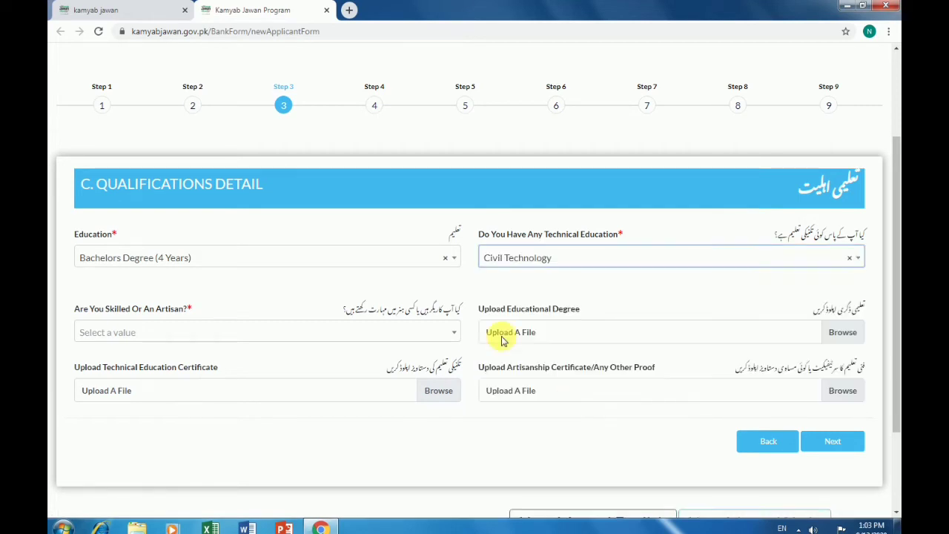
pyautogui.click(252, 332)
pyautogui.scroll(-3, 233, 411)
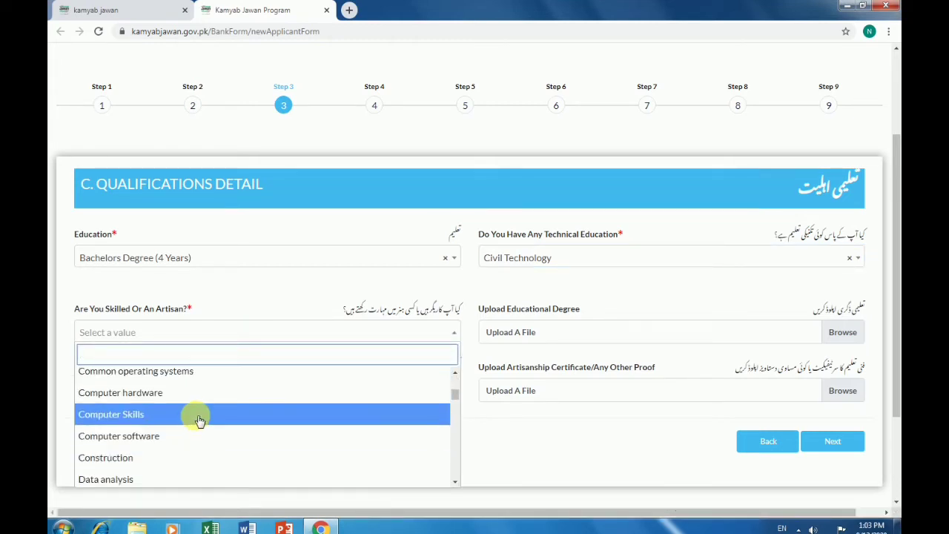
pyautogui.click(199, 420)
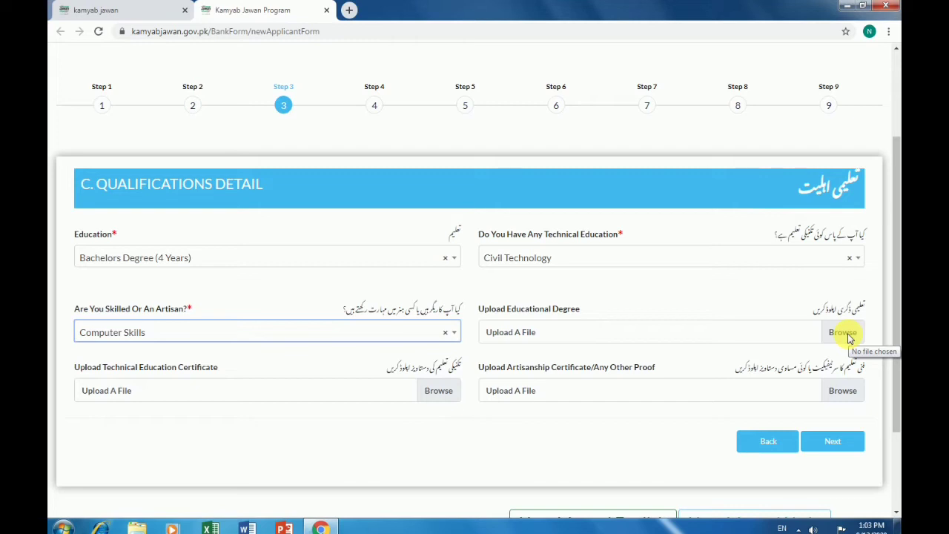
pyautogui.click(831, 442)
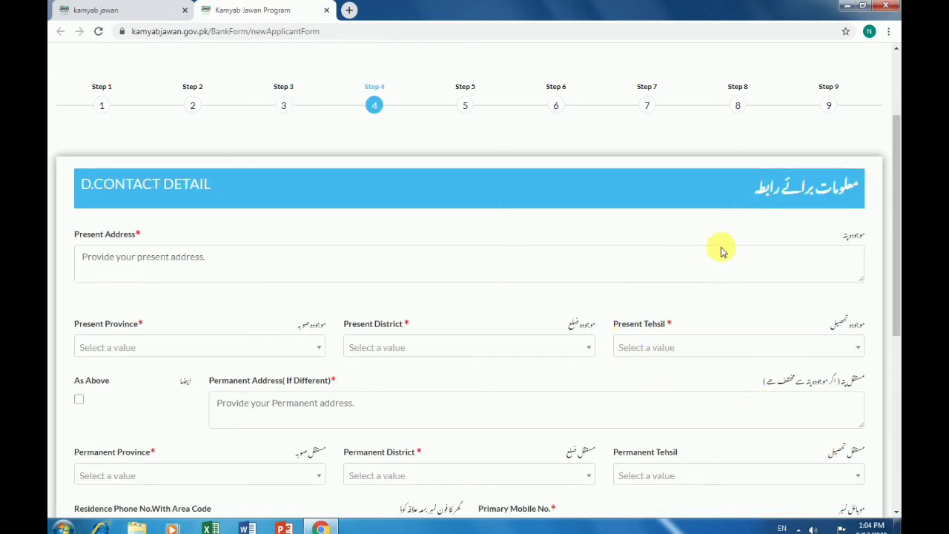
pyautogui.scroll(-1, 694, 258)
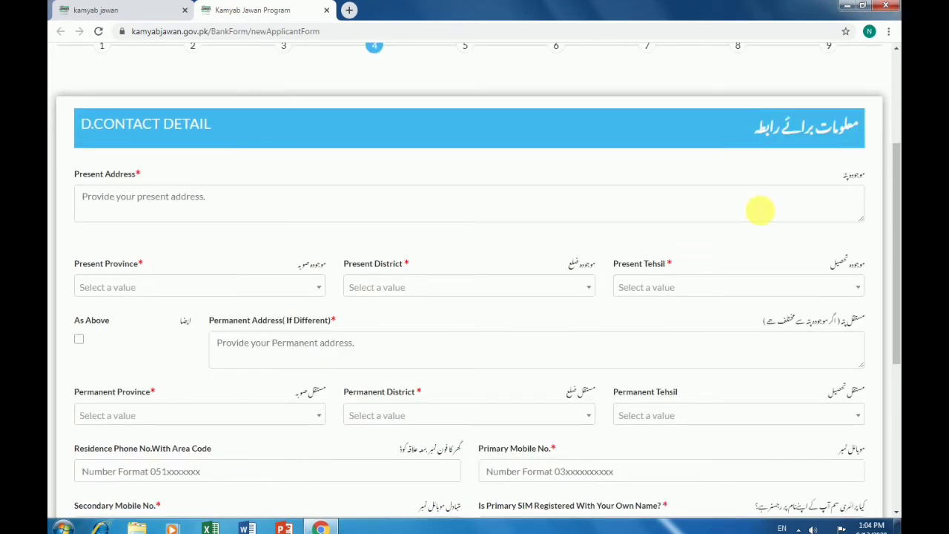
pyautogui.click(760, 211)
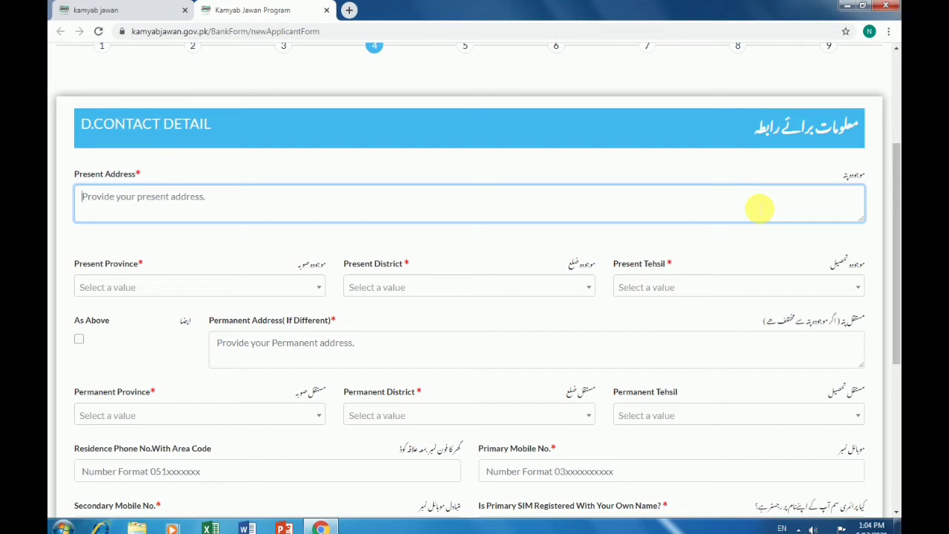
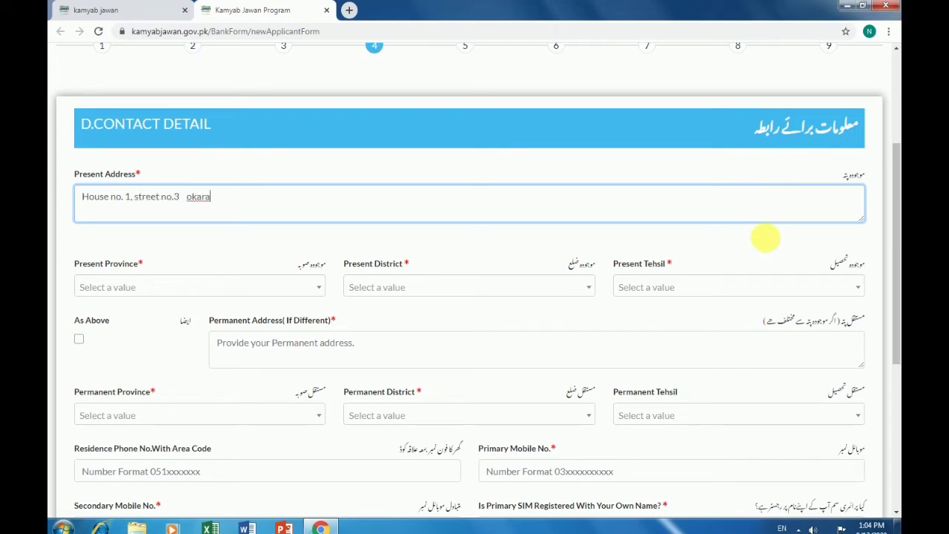
# Set present province Punjab, district and tehsil Okara, and tick As Above for the permanent address
pyautogui.click(315, 290)
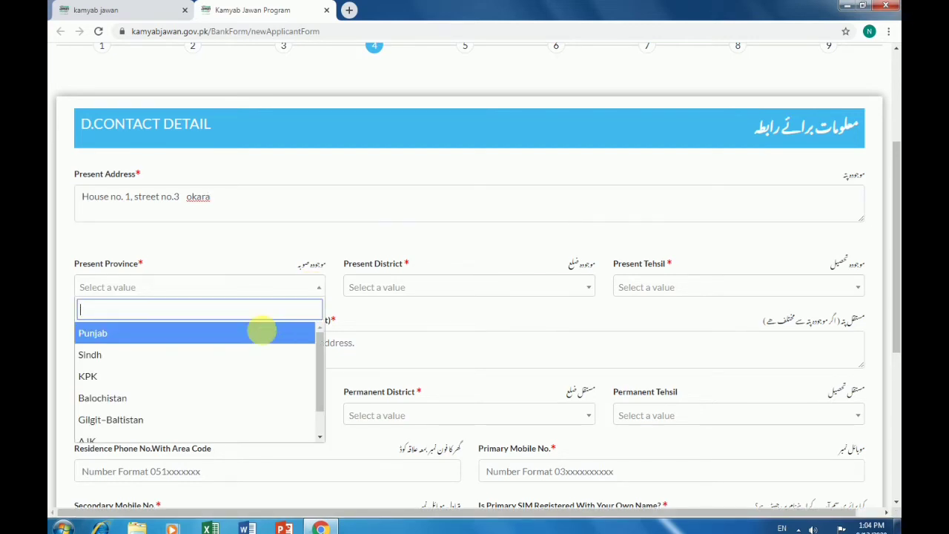
pyautogui.click(264, 334)
pyautogui.click(443, 294)
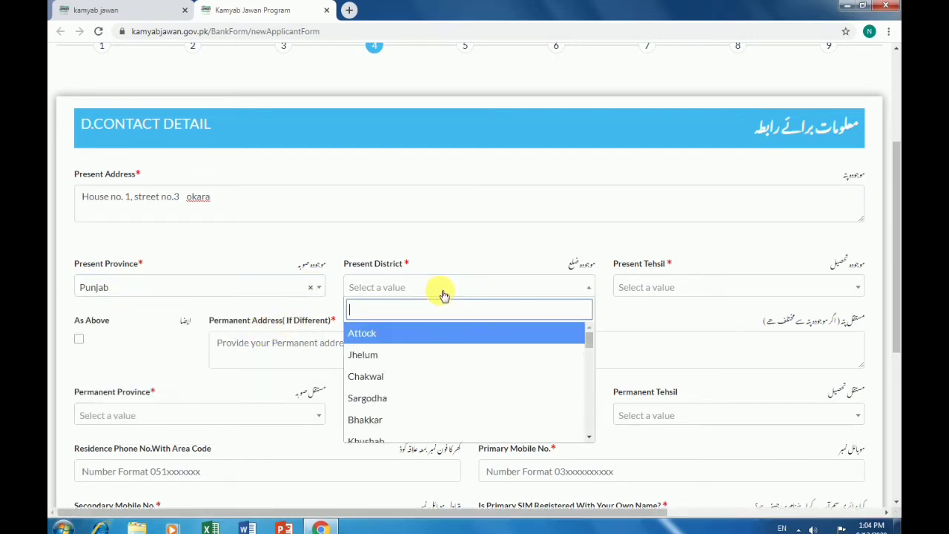
pyautogui.write('o')
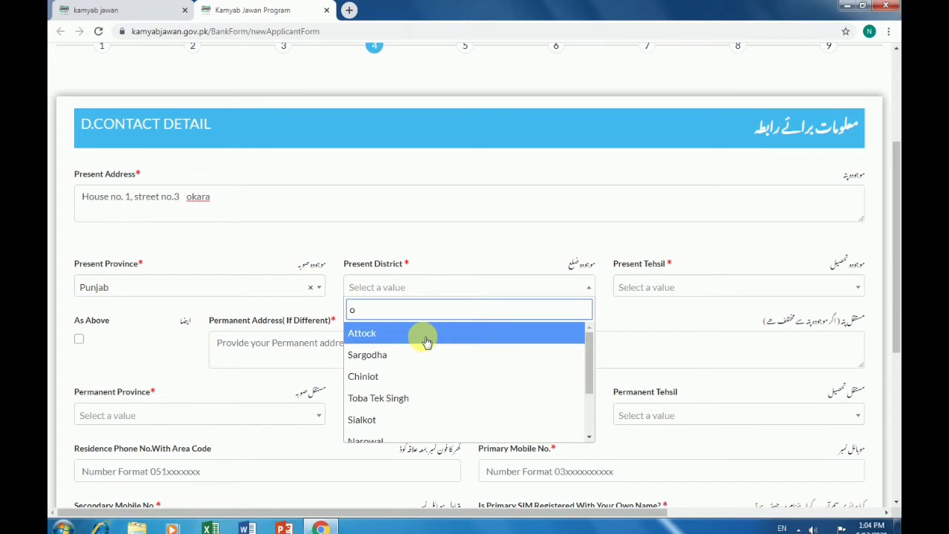
pyautogui.write('ka')
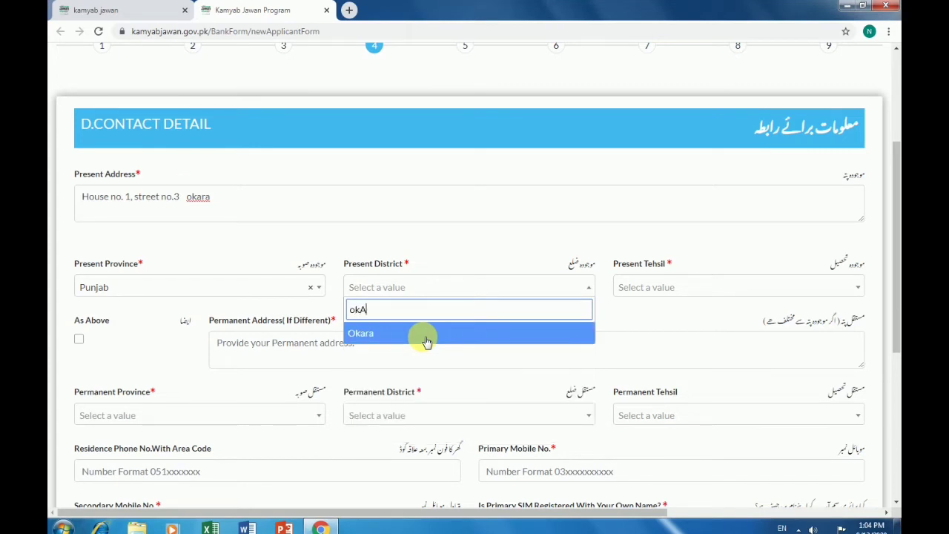
pyautogui.click(427, 341)
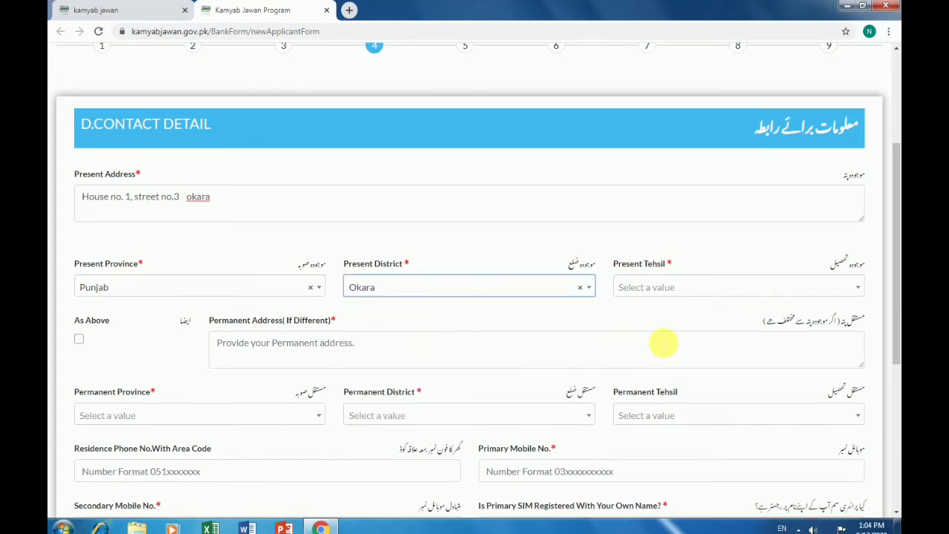
pyautogui.click(756, 289)
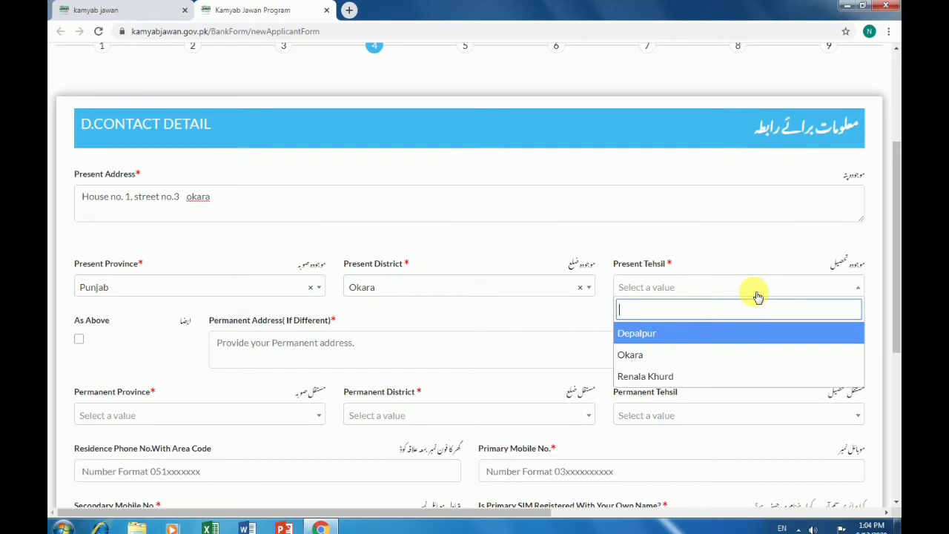
pyautogui.click(684, 356)
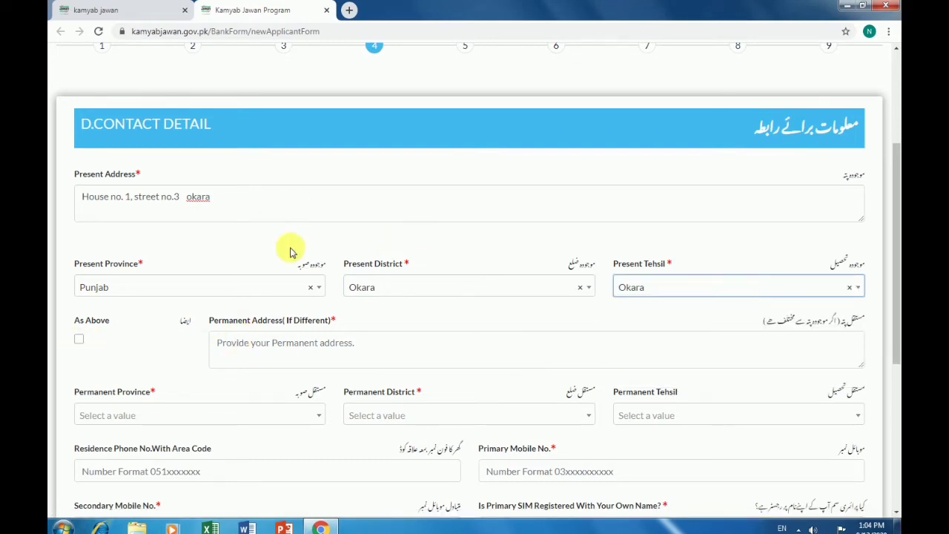
pyautogui.click(78, 341)
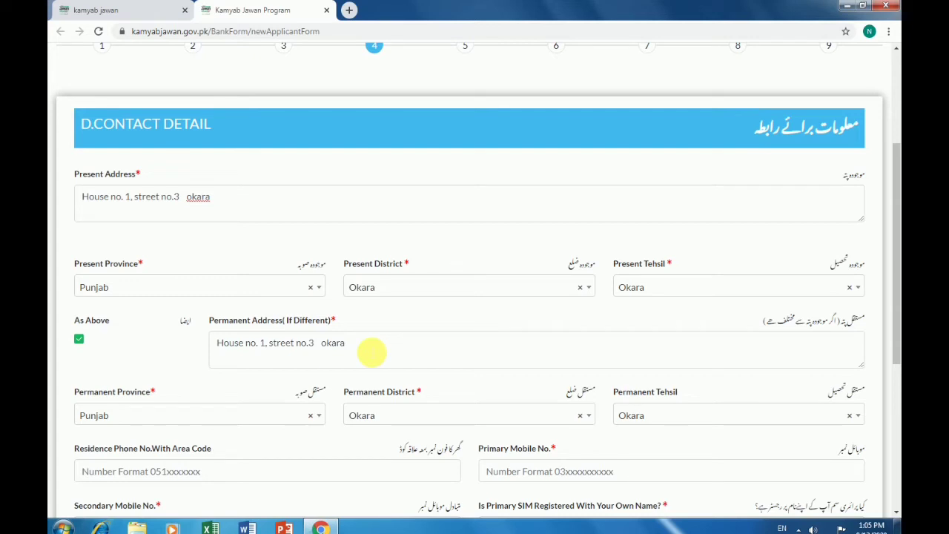
pyautogui.scroll(-3, 461, 307)
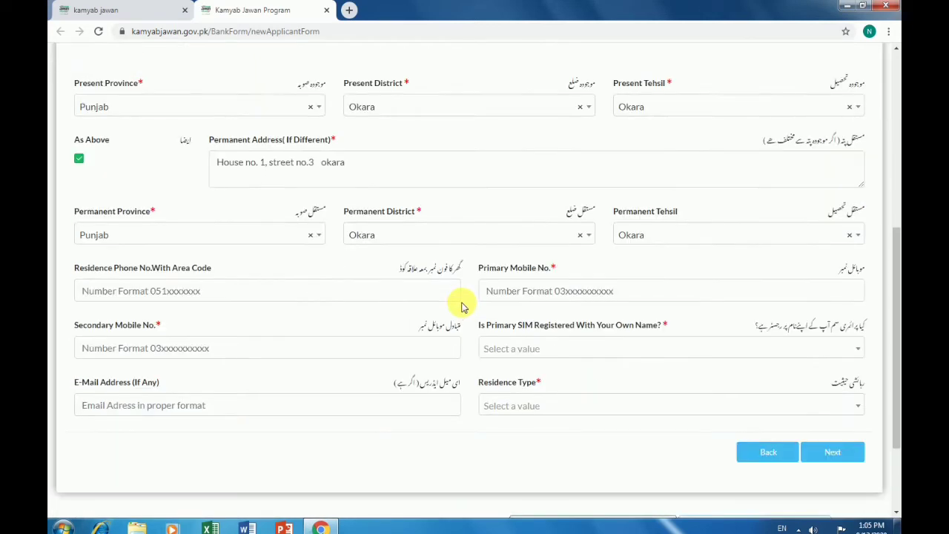
# Enter the primary and secondary mobile numbers, leaving the residence phone empty
pyautogui.scroll(-1, 462, 307)
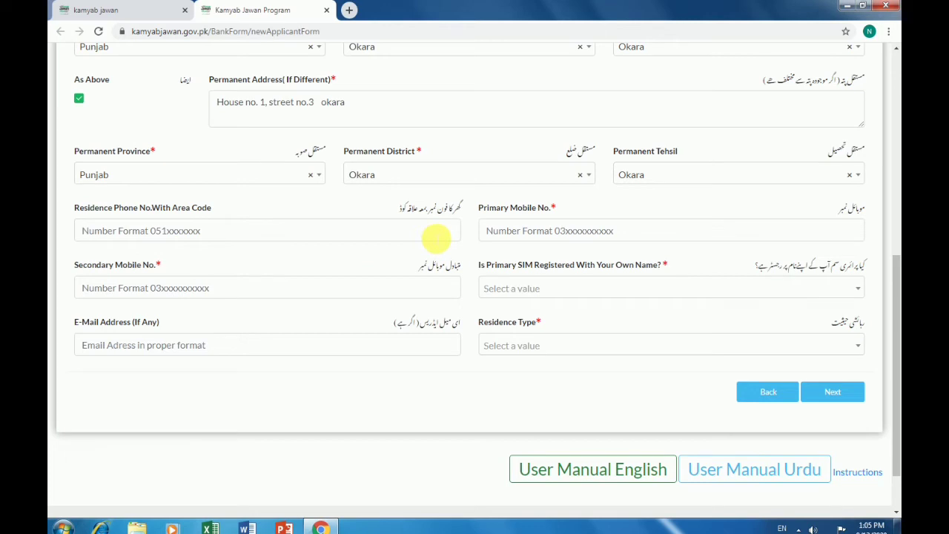
pyautogui.click(436, 237)
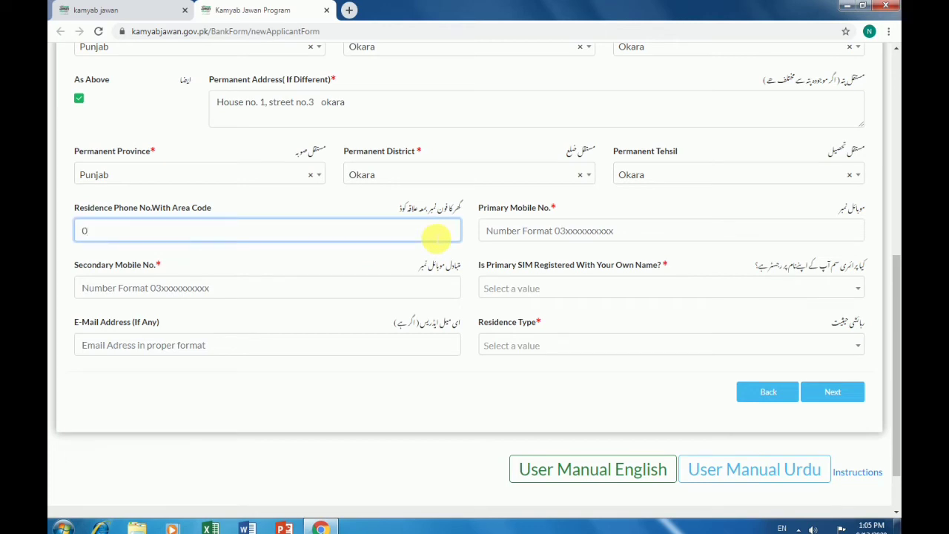
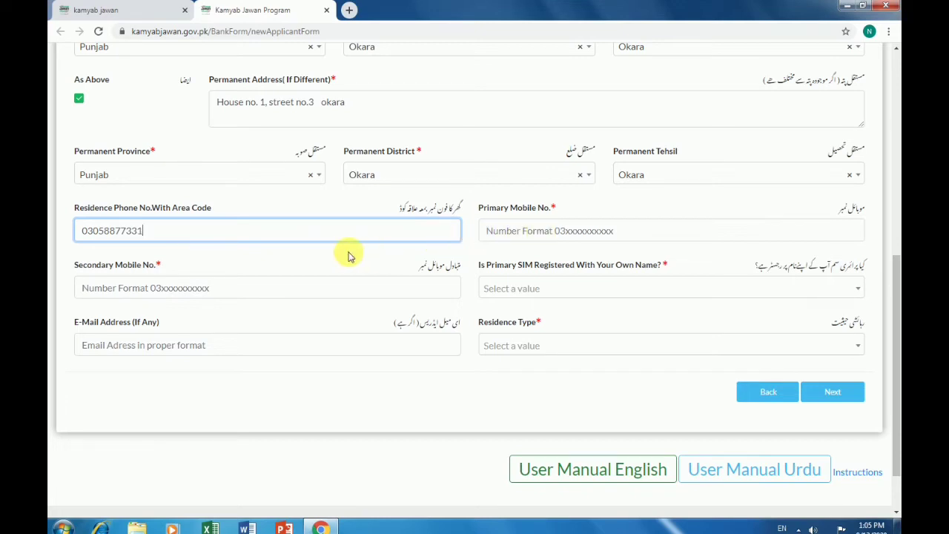
pyautogui.click(552, 234)
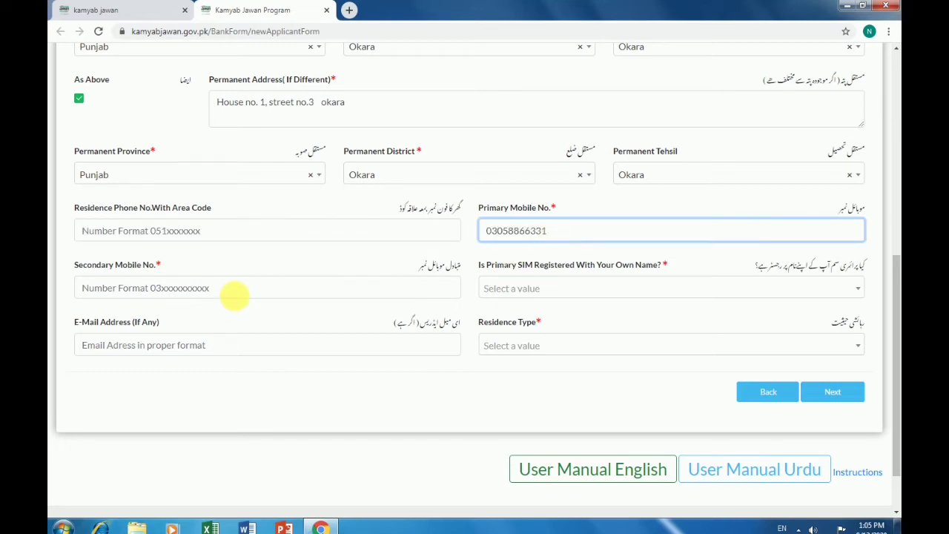
pyautogui.click(242, 294)
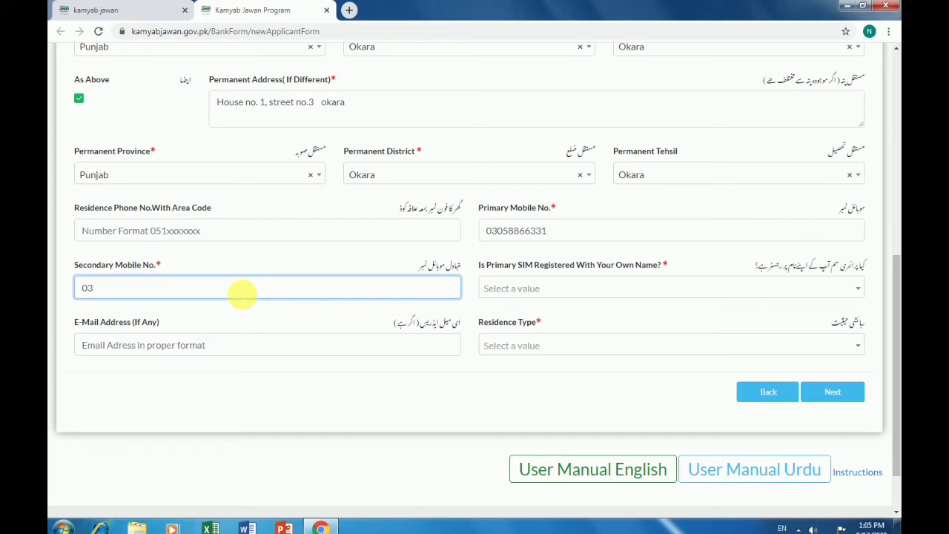
# Answer No to SIM registration, enter a Gmail e-mail address, and choose Family residence type
pyautogui.click(664, 288)
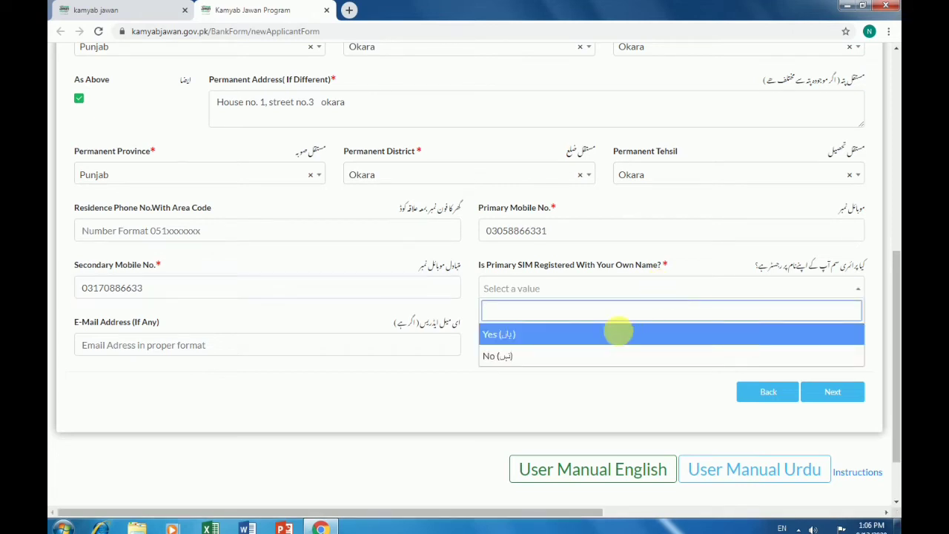
pyautogui.click(552, 356)
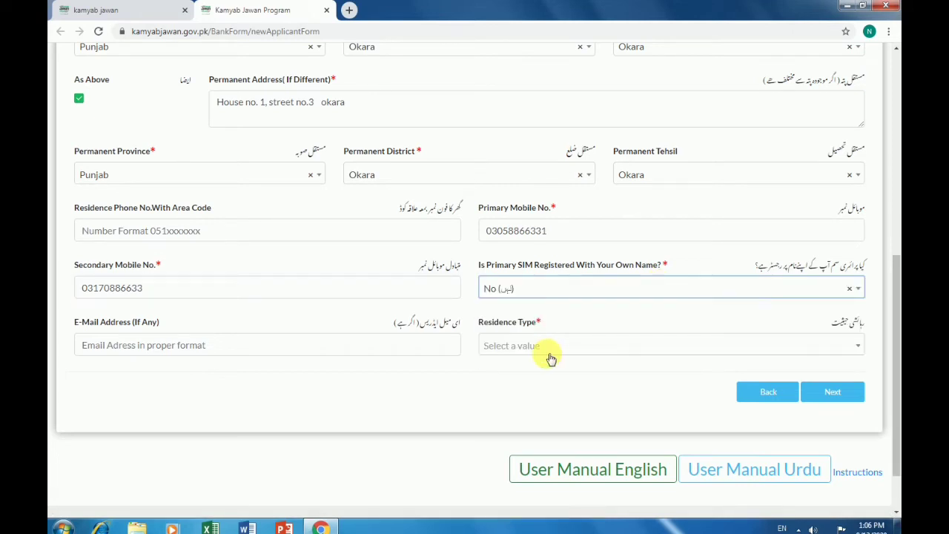
pyautogui.click(370, 345)
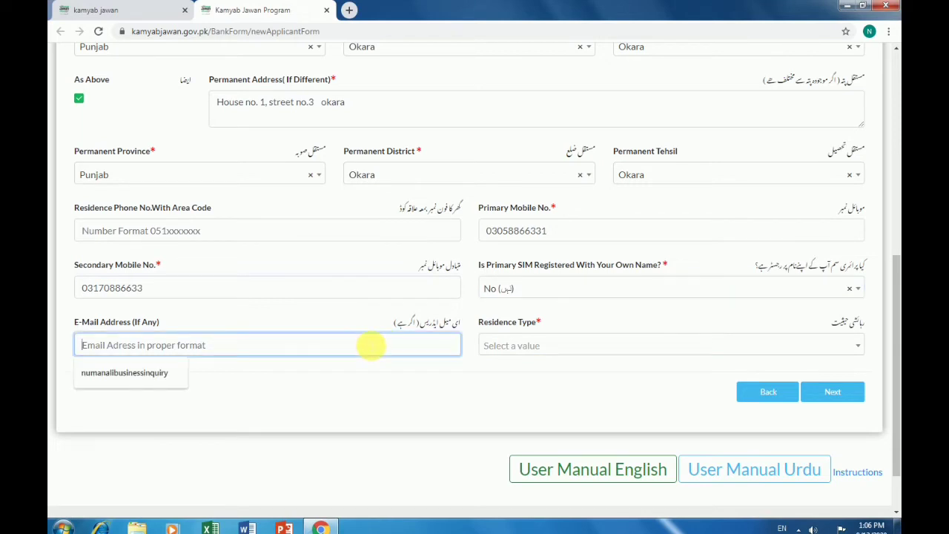
pyautogui.click(137, 373)
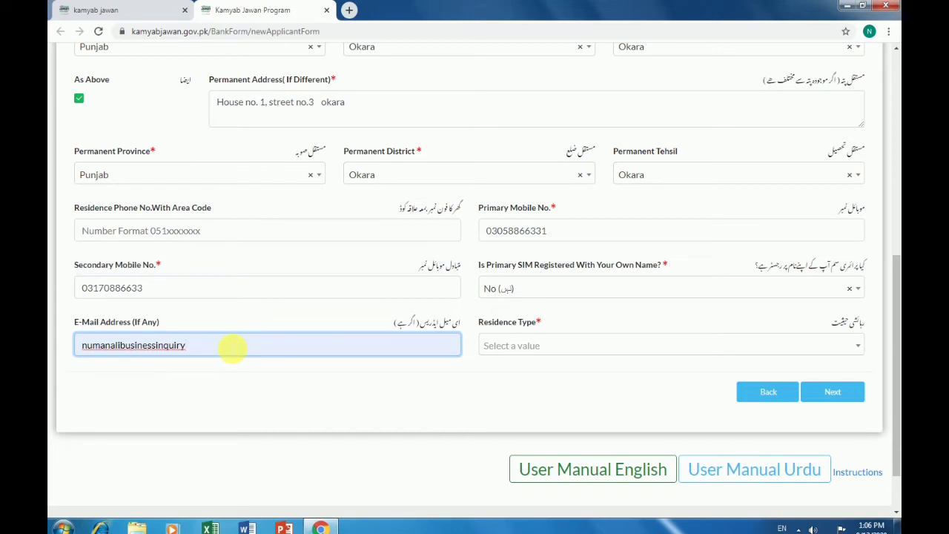
pyautogui.write('@')
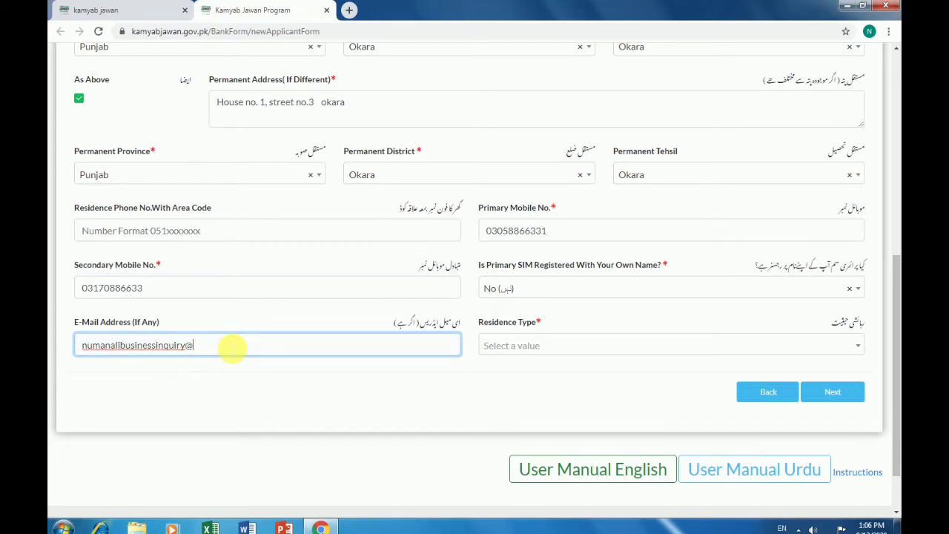
pyautogui.write('gmail.com')
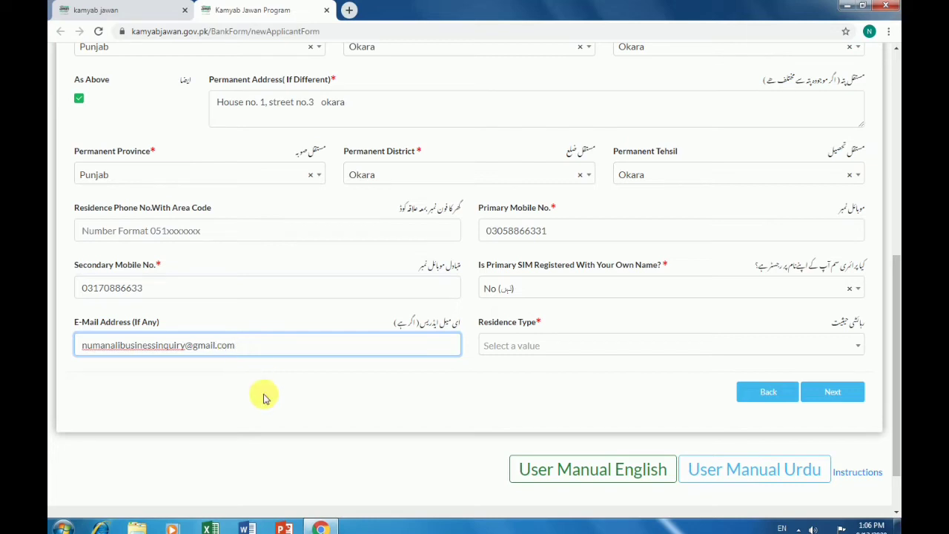
pyautogui.click(618, 353)
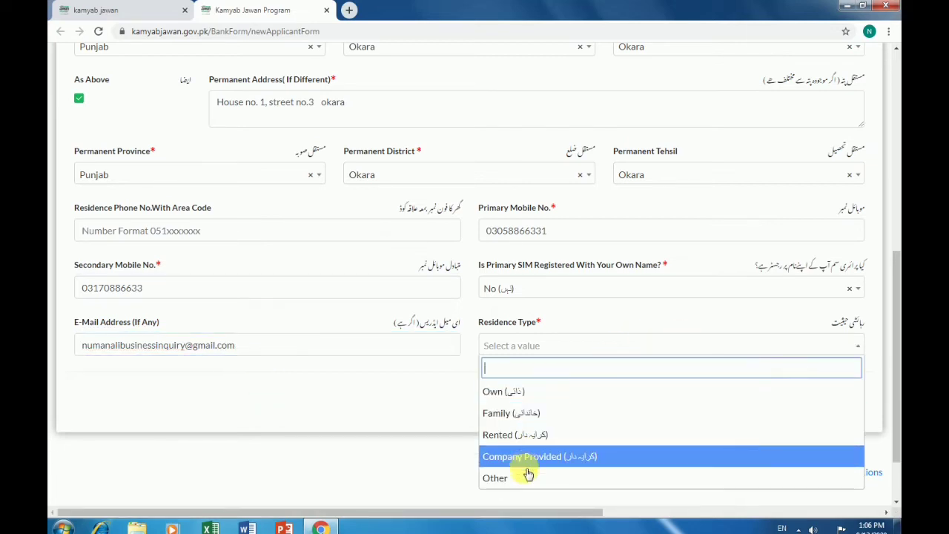
pyautogui.click(538, 421)
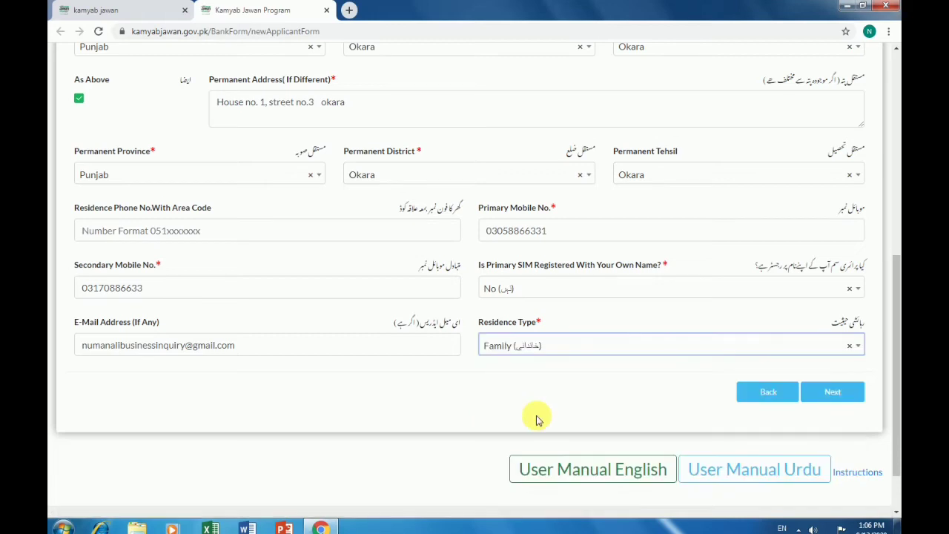
# Go to Business Information and choose the Agriculture, Farming, Fishing and Forestry industry category
pyautogui.click(831, 392)
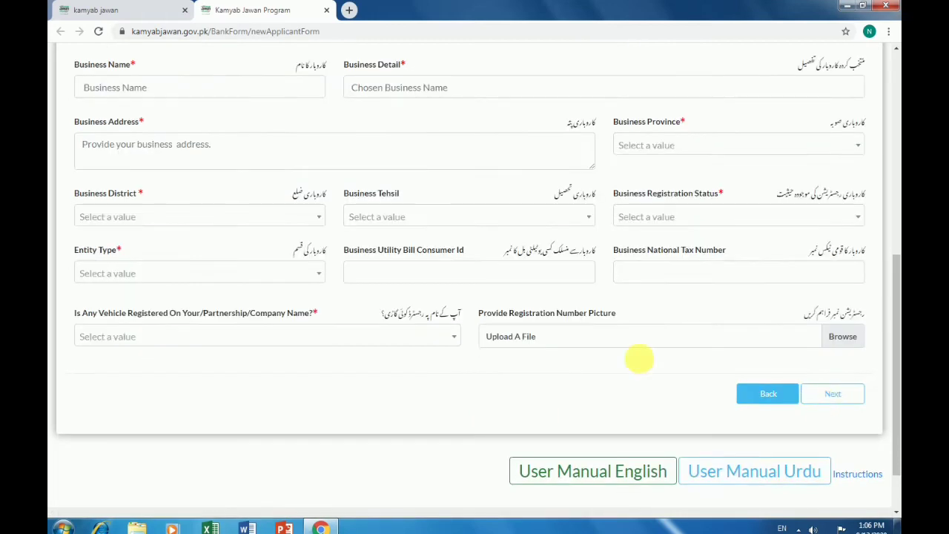
pyautogui.scroll(2, 356, 282)
pyautogui.scroll(3, 372, 265)
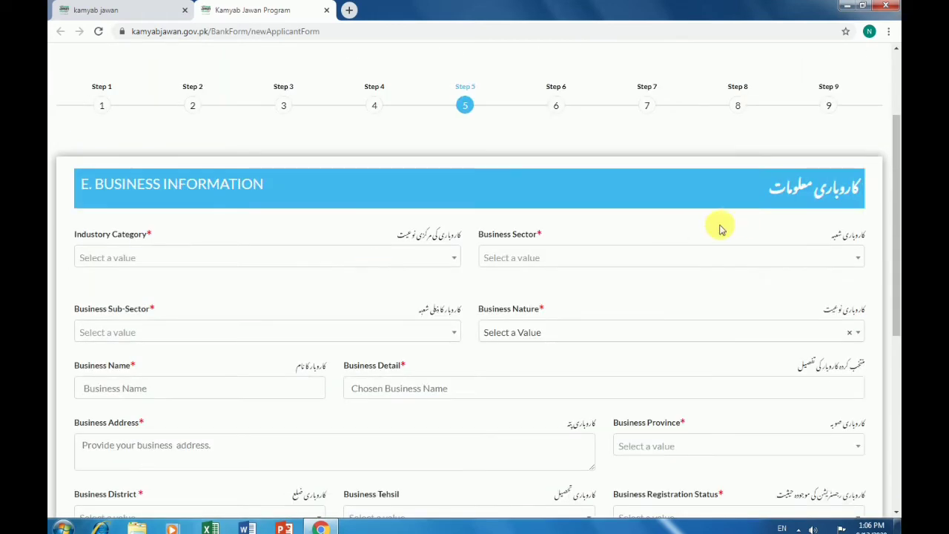
pyautogui.click(449, 258)
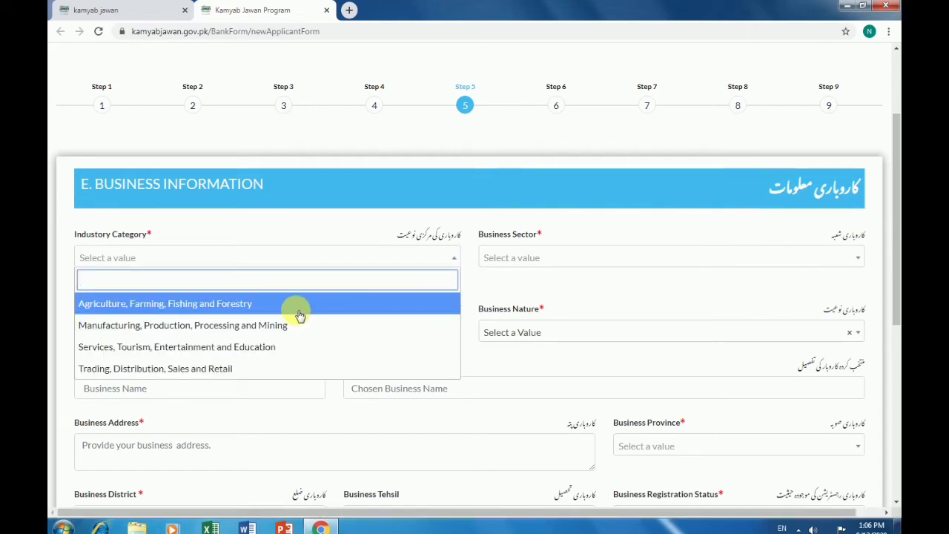
pyautogui.scroll(-3, 254, 333)
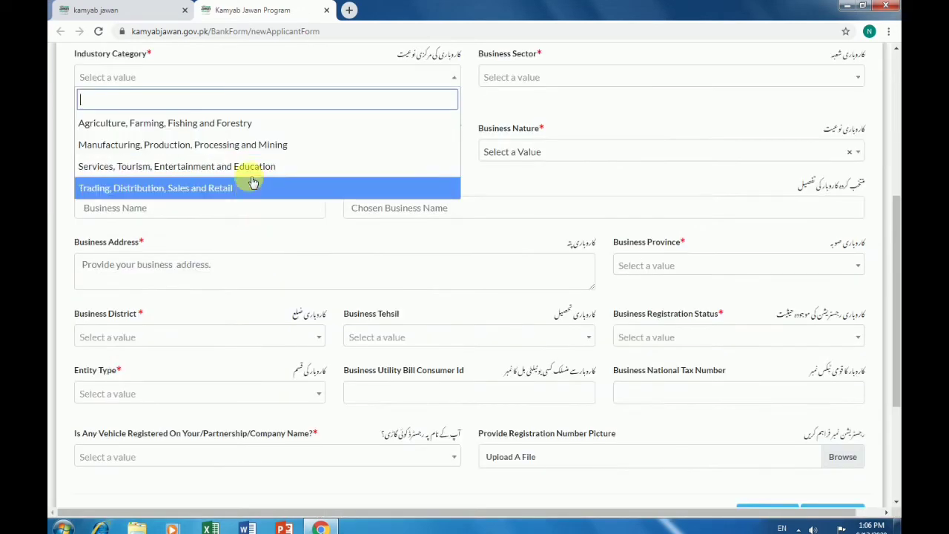
pyautogui.click(252, 126)
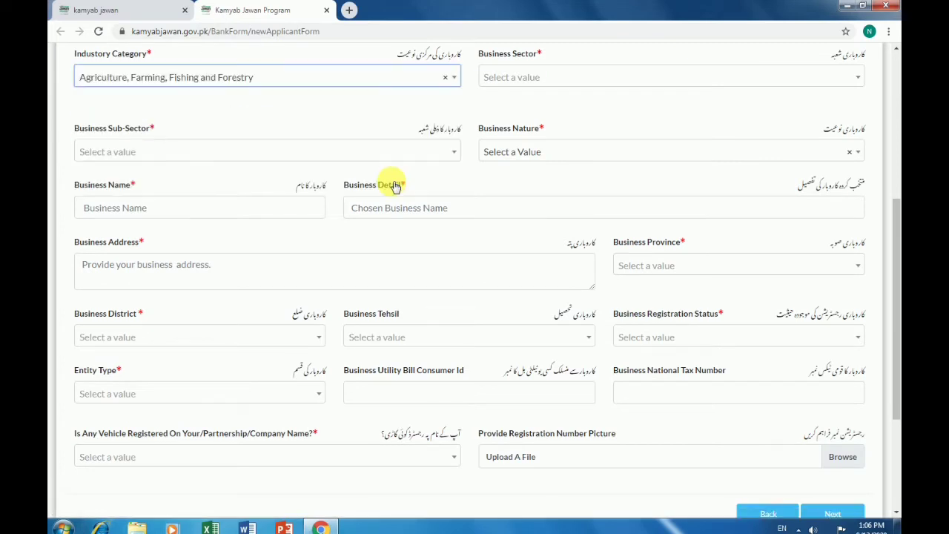
pyautogui.scroll(2, 647, 171)
# Set sector Forestry, sub-sector Medicinal Herbs and business nature Local Business
pyautogui.click(642, 207)
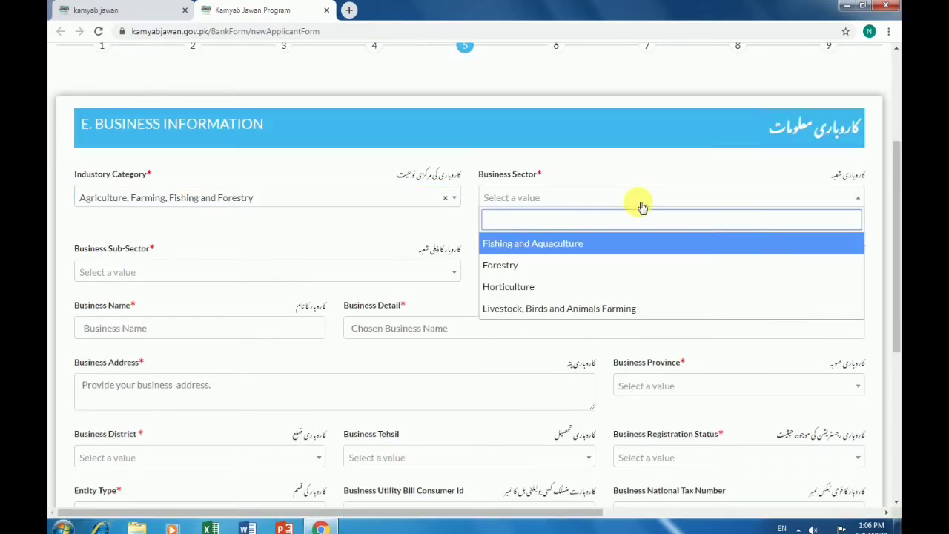
pyautogui.click(555, 266)
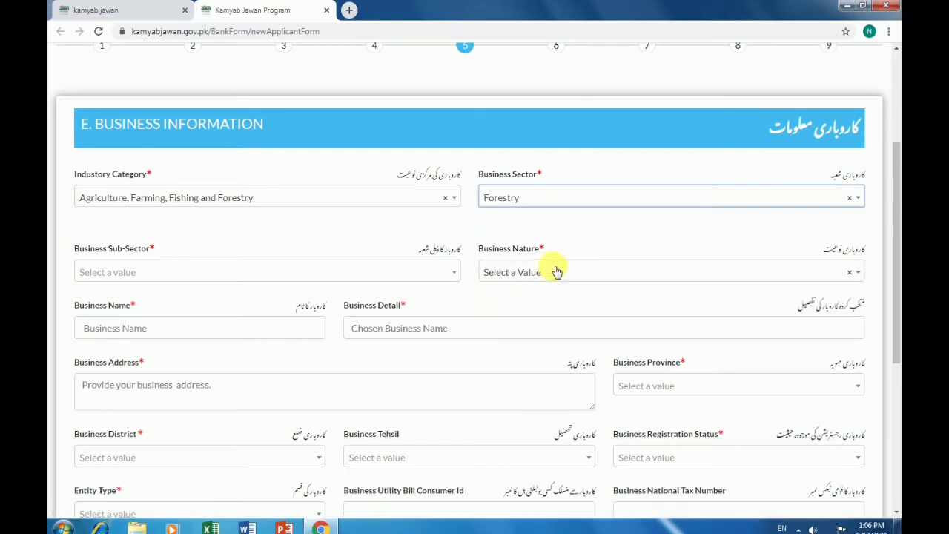
pyautogui.click(386, 271)
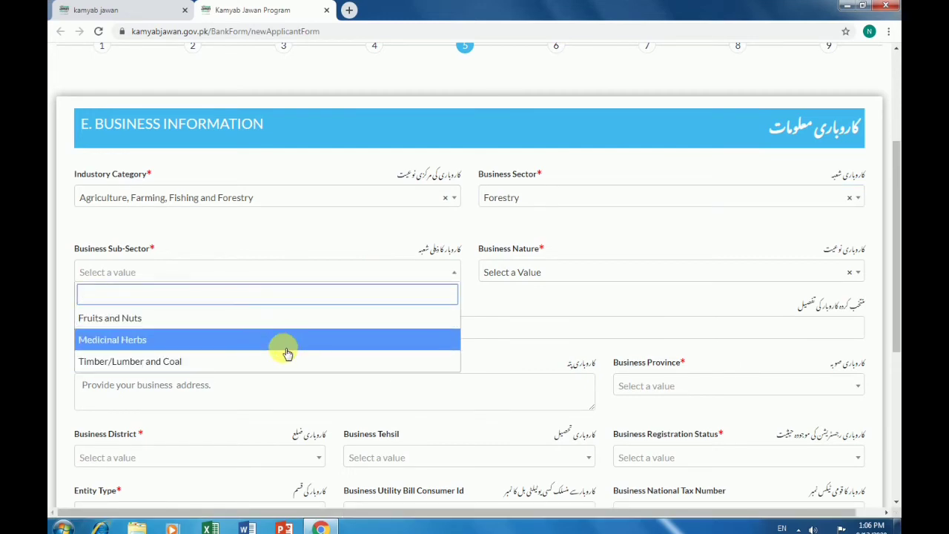
pyautogui.click(287, 348)
pyautogui.click(645, 277)
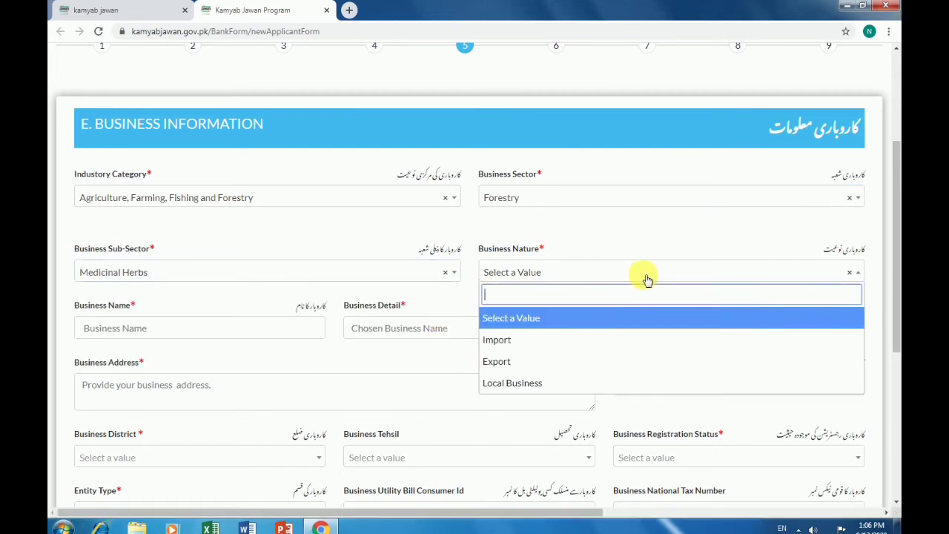
pyautogui.click(562, 381)
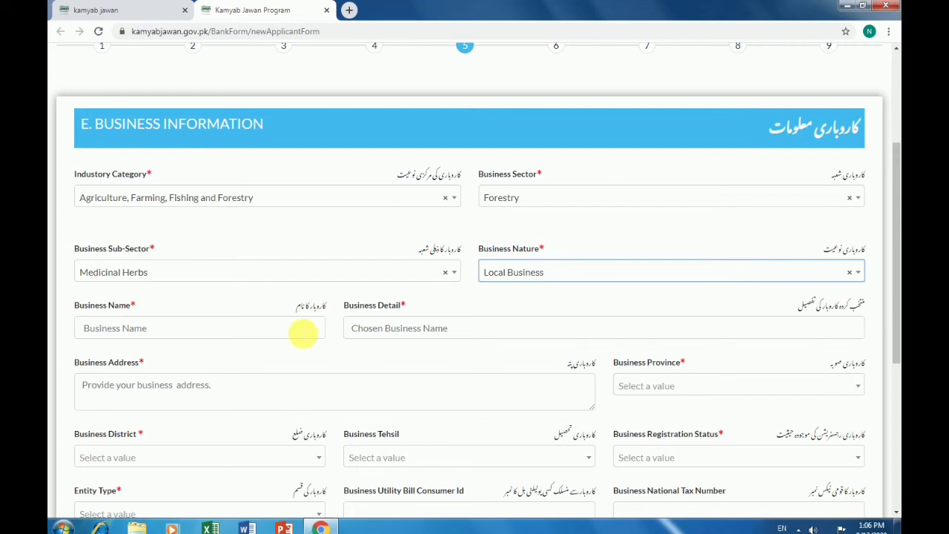
pyautogui.click(303, 333)
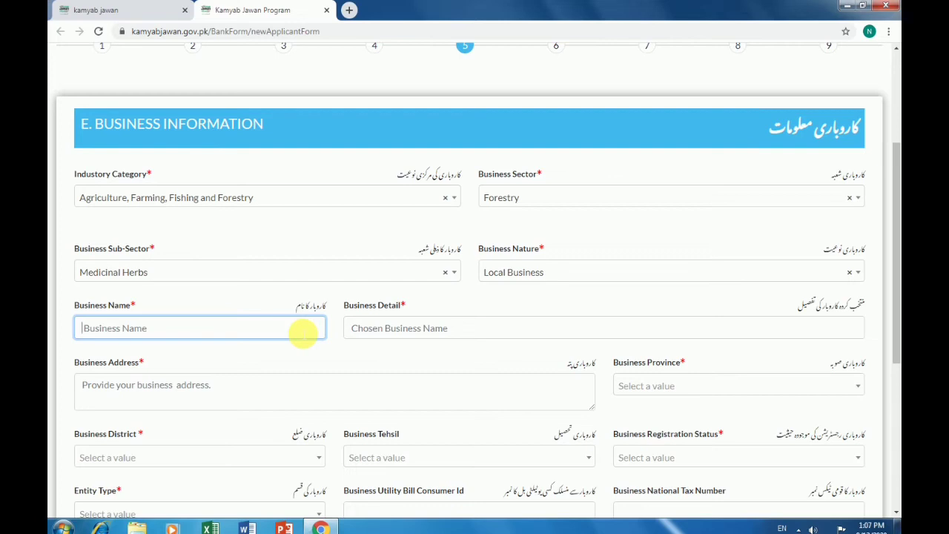
pyautogui.write('NumanT')
pyautogui.press('BackSpace')
pyautogui.write('traderer')
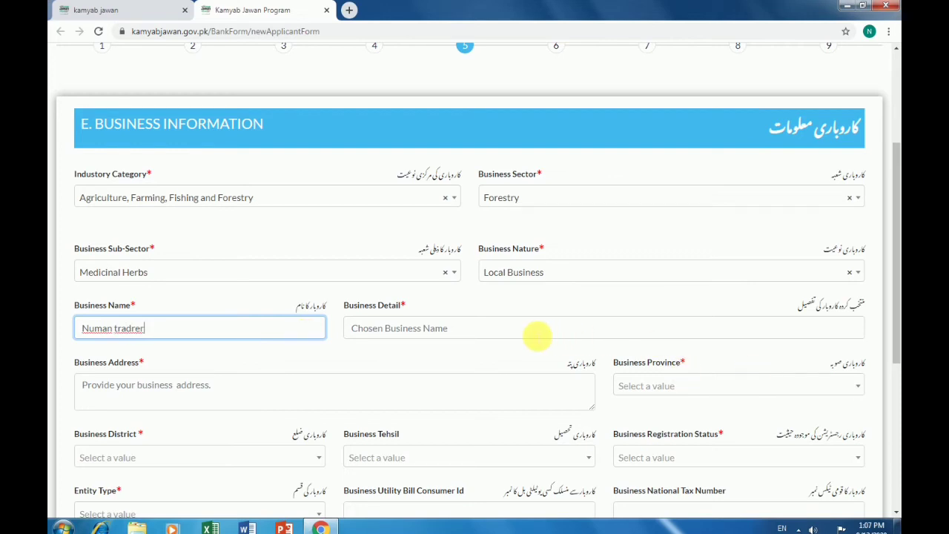
pyautogui.click(536, 335)
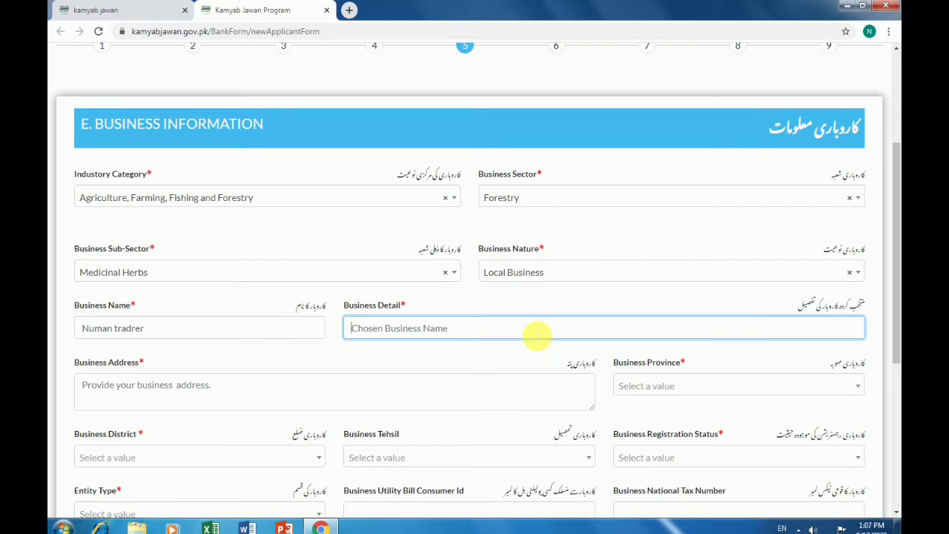
pyautogui.write('11111111111111')
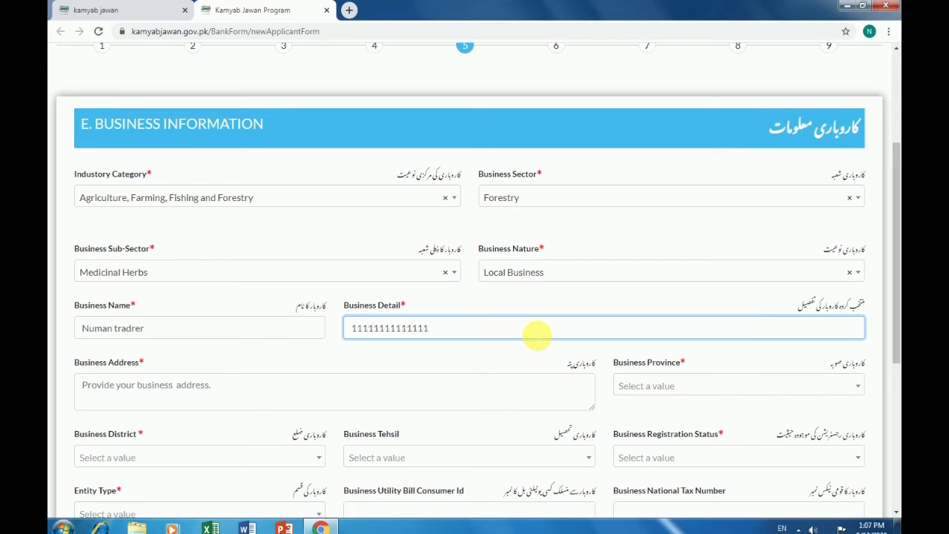
pyautogui.click(220, 390)
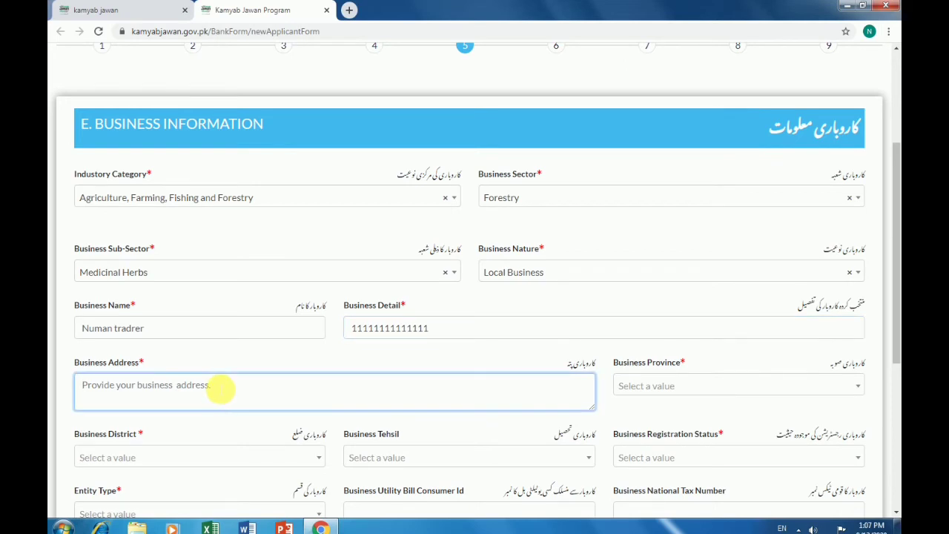
pyautogui.write('xxxxxxxxxxxx')
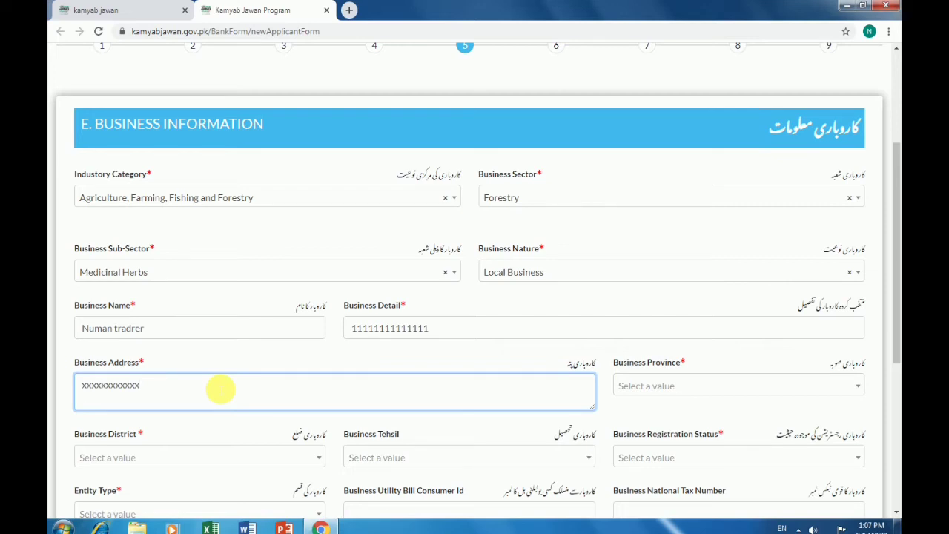
# Set business province Punjab, district Okara, tehsil Okara, and registration status UnRegistered
pyautogui.click(682, 386)
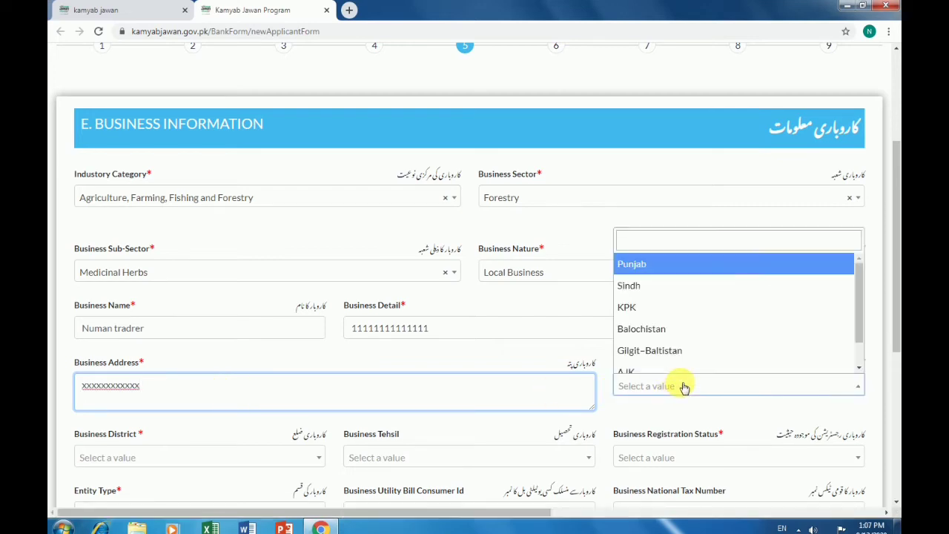
pyautogui.click(672, 267)
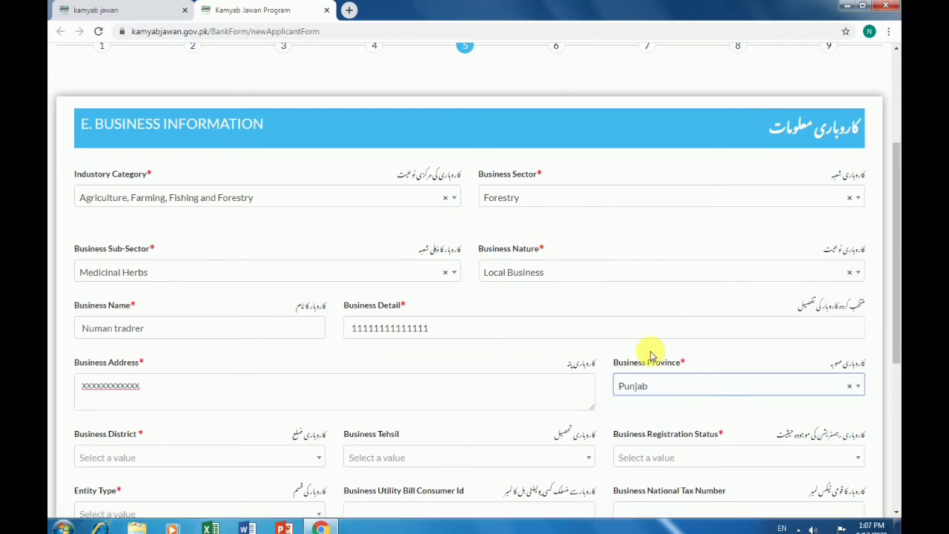
pyautogui.scroll(-2, 651, 355)
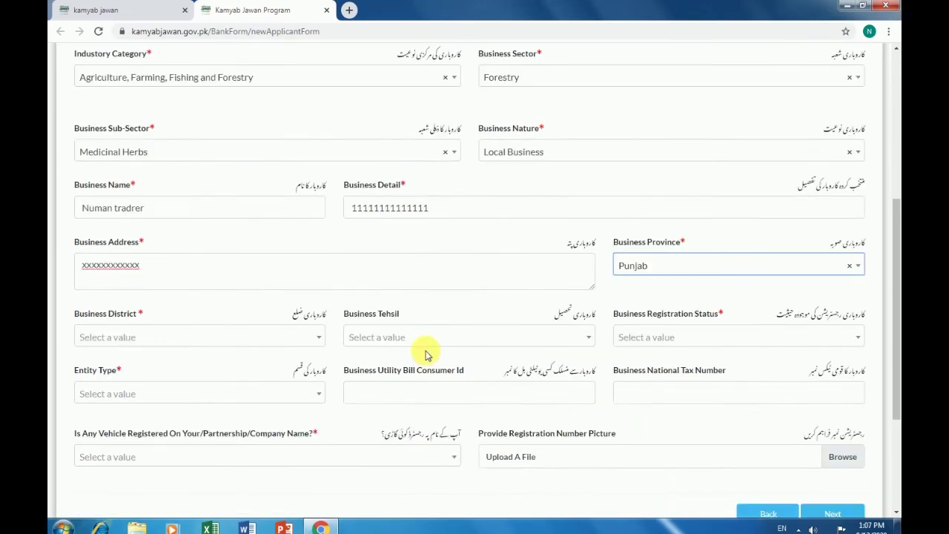
pyautogui.click(239, 340)
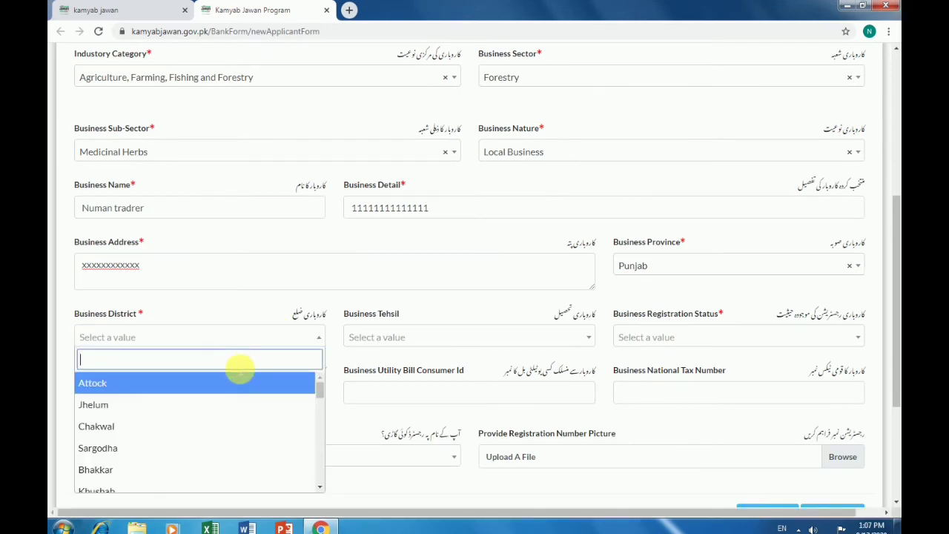
pyautogui.scroll(-3, 239, 370)
pyautogui.click(271, 381)
pyautogui.click(500, 339)
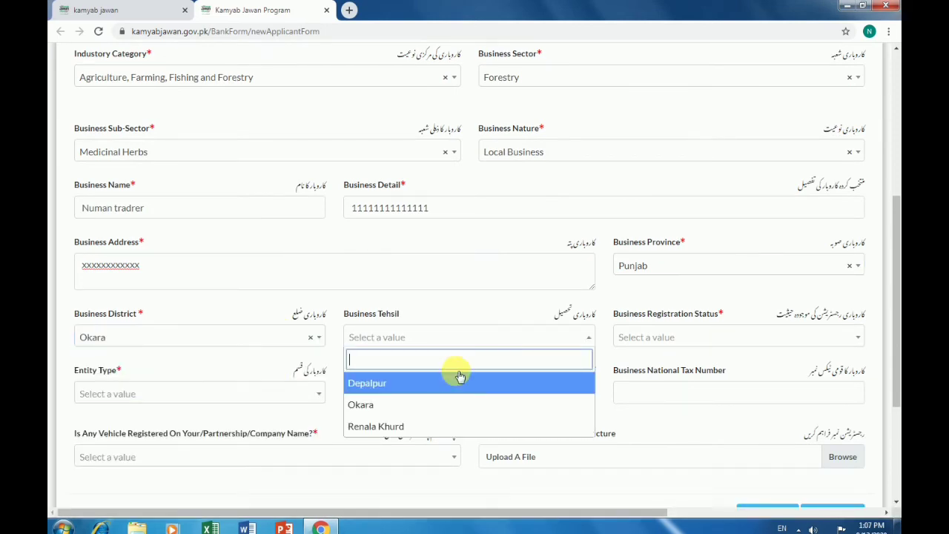
pyautogui.click(412, 413)
pyautogui.click(751, 338)
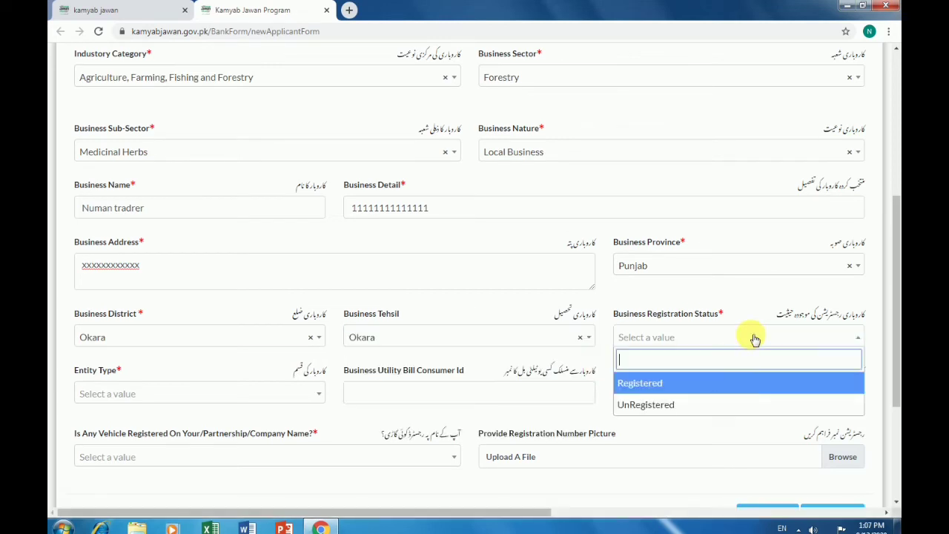
pyautogui.click(699, 404)
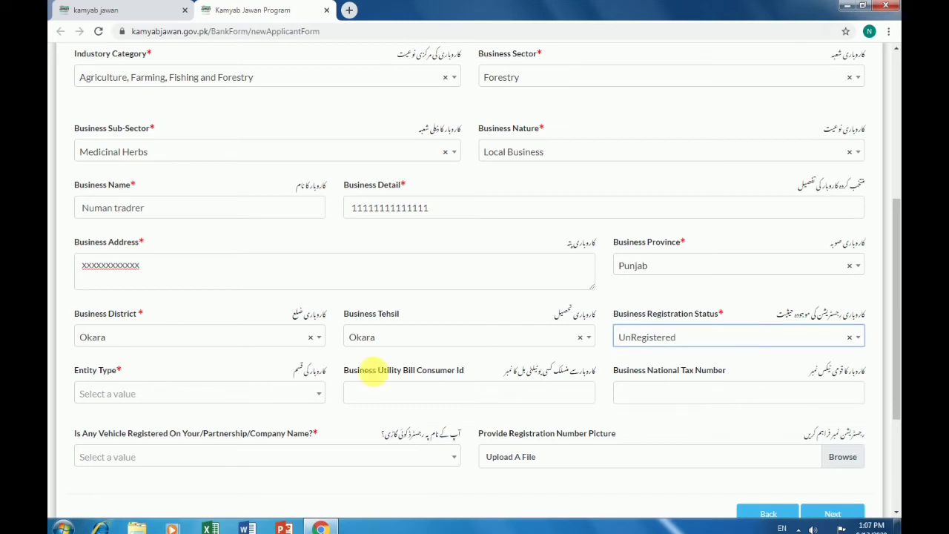
pyautogui.click(311, 395)
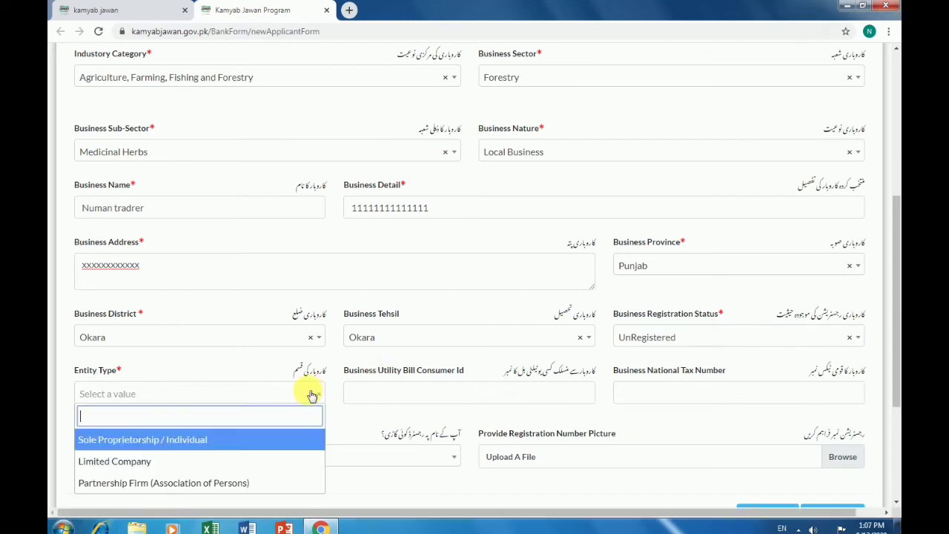
# Choose Partnership Firm and fill utility bill id, national tax number and share holding with x's
pyautogui.click(237, 483)
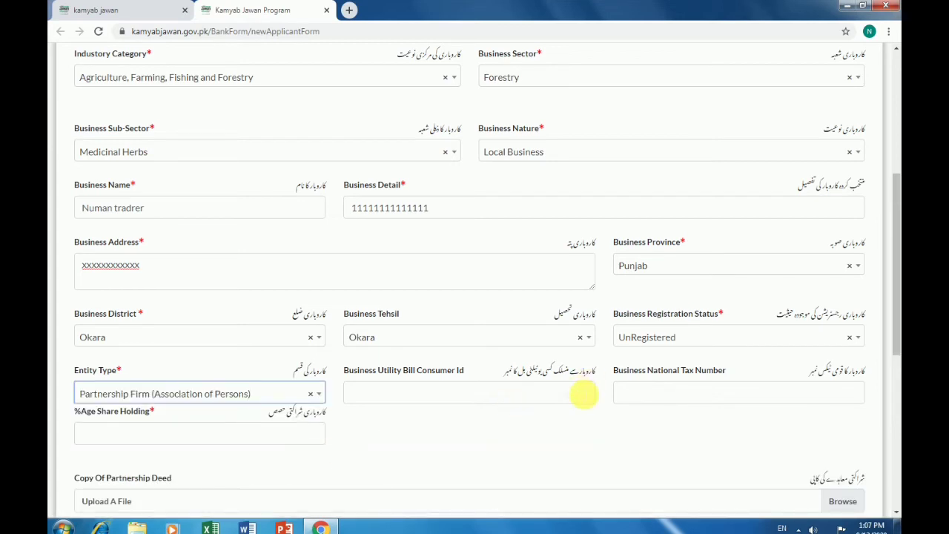
pyautogui.click(583, 392)
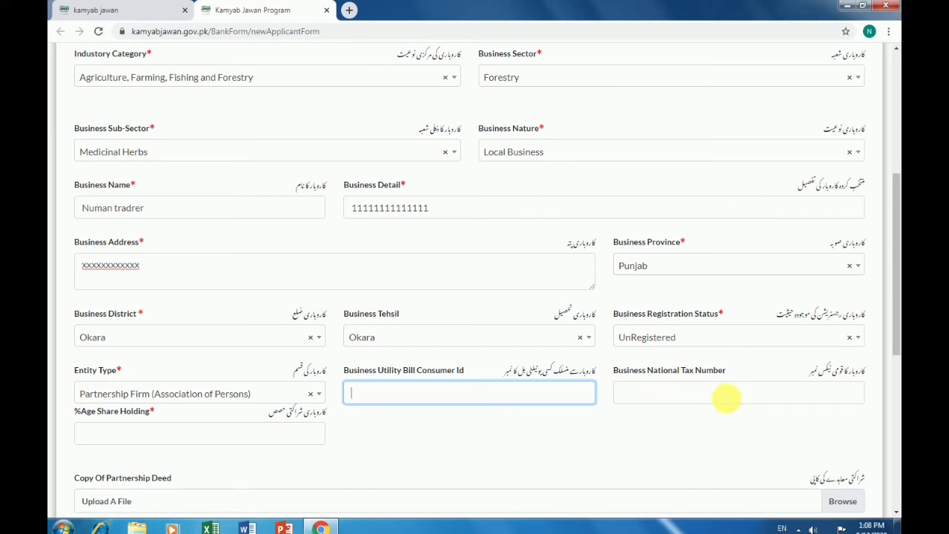
pyautogui.write('xxxxxxxxxxxx')
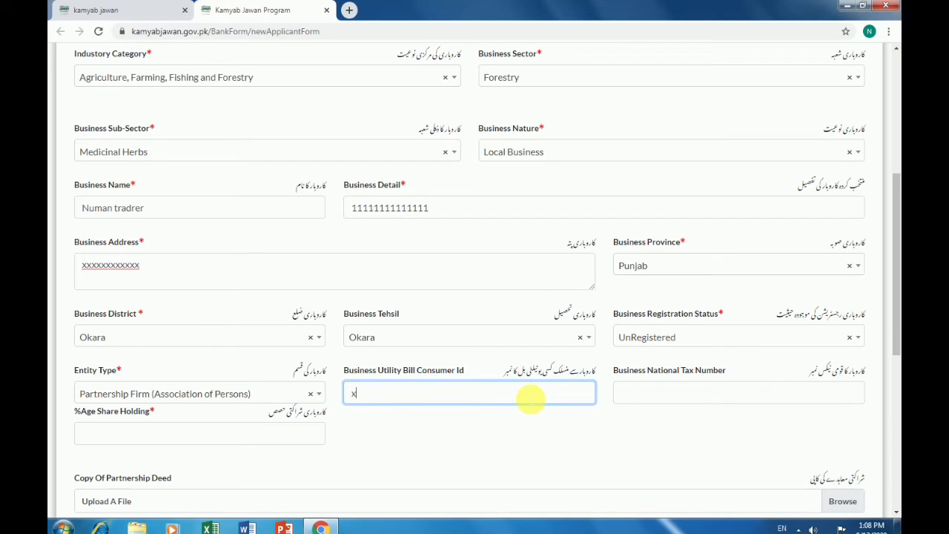
pyautogui.click(646, 401)
pyautogui.write('xxxxxxxxxxxxxx')
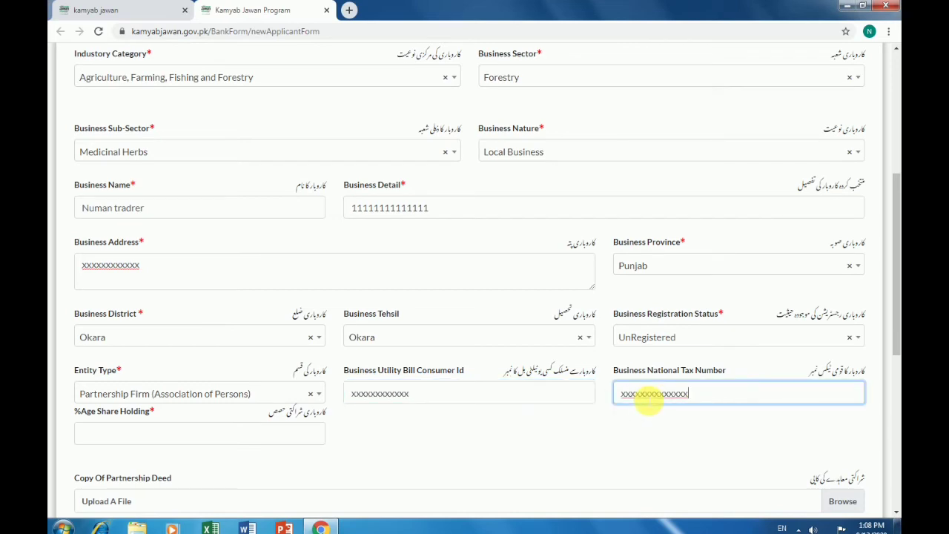
pyautogui.scroll(-1, 286, 440)
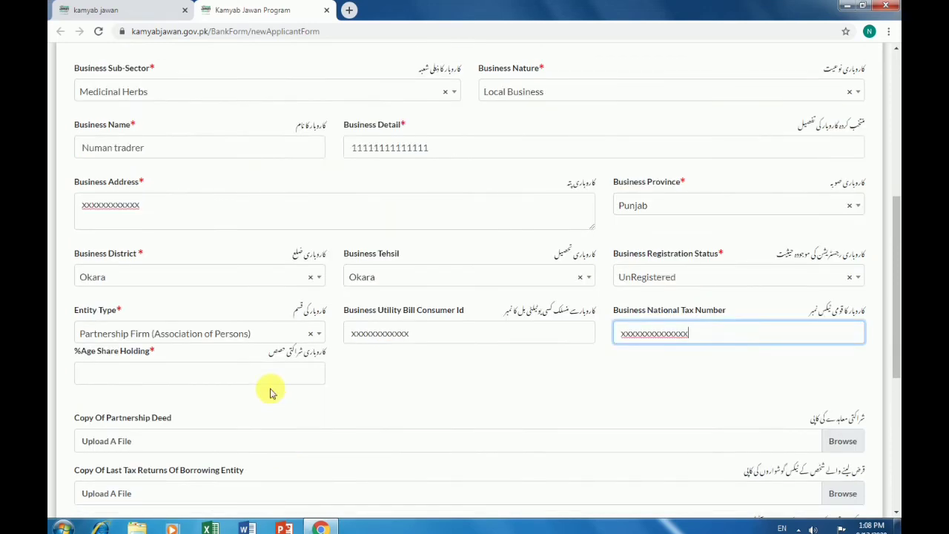
pyautogui.scroll(-2, 271, 390)
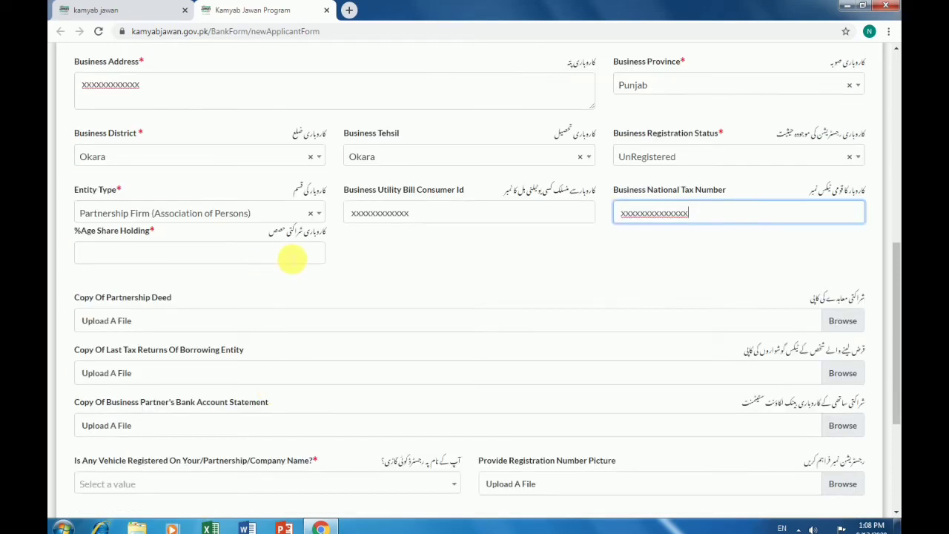
pyautogui.click(292, 258)
pyautogui.write('xxxxxx')
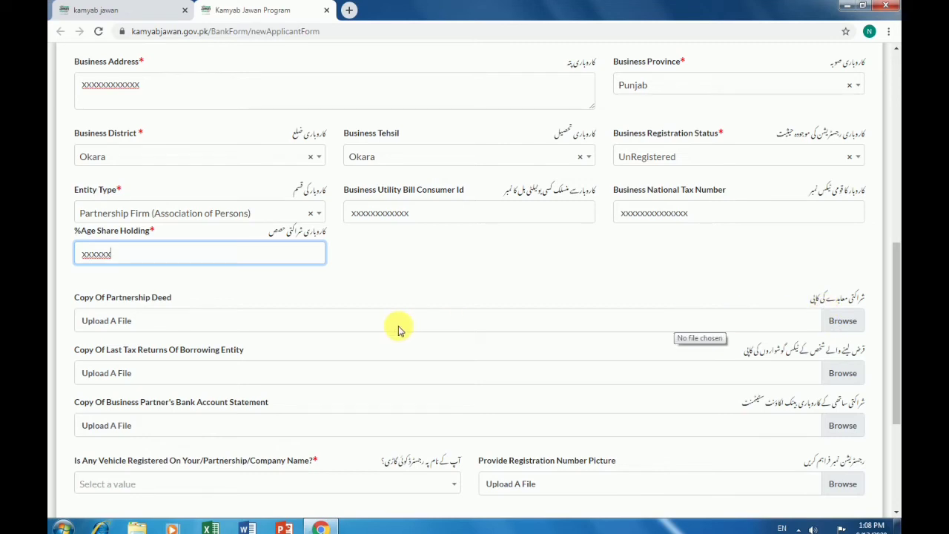
# Try the entity type options and settle on Sole Proprietorship / Individual
pyautogui.click(306, 215)
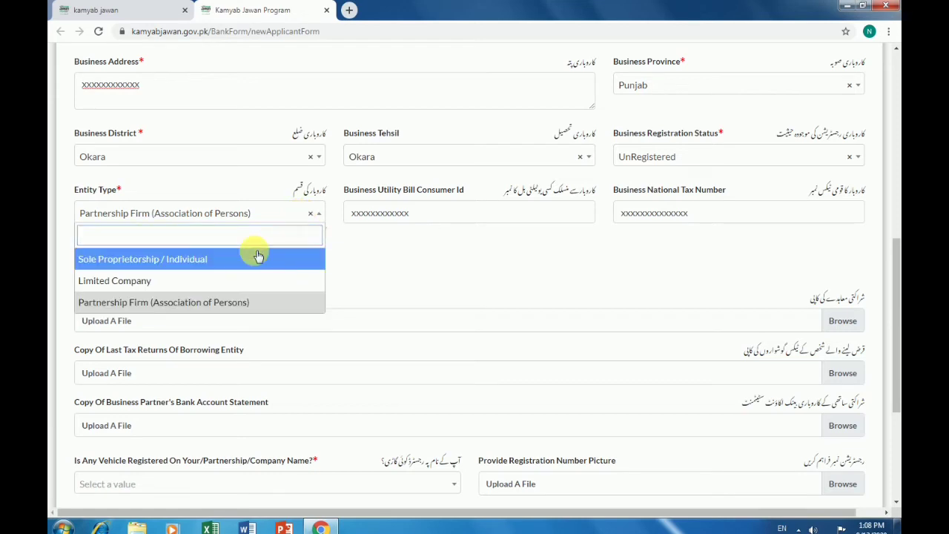
pyautogui.click(257, 258)
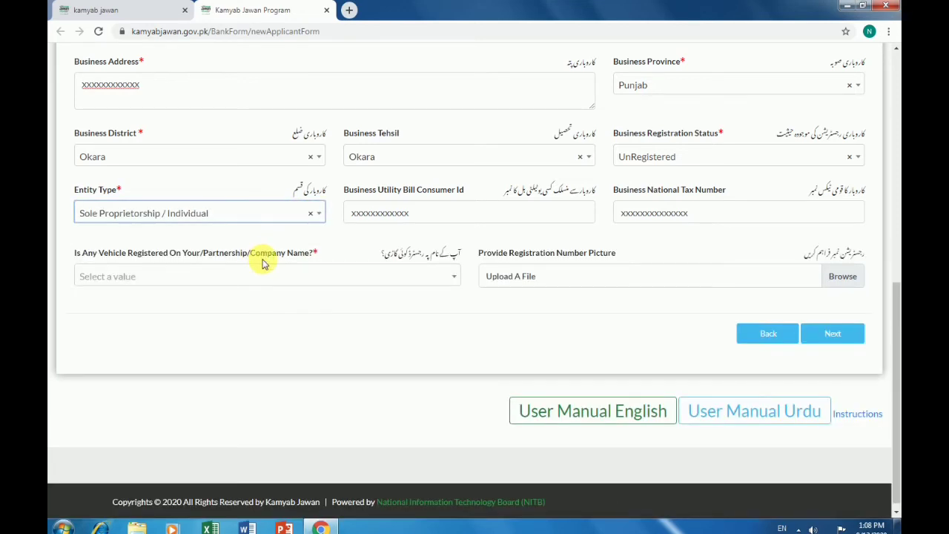
pyautogui.click(262, 211)
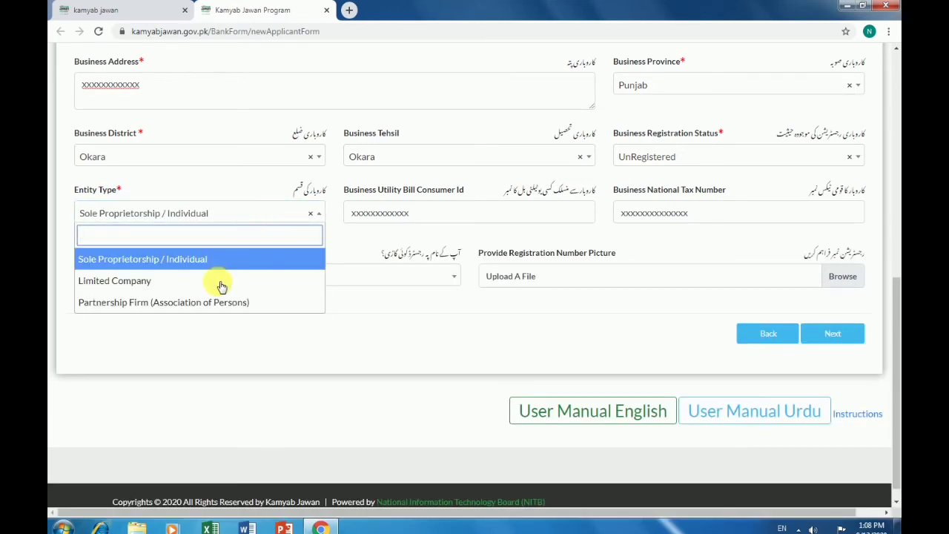
pyautogui.click(205, 301)
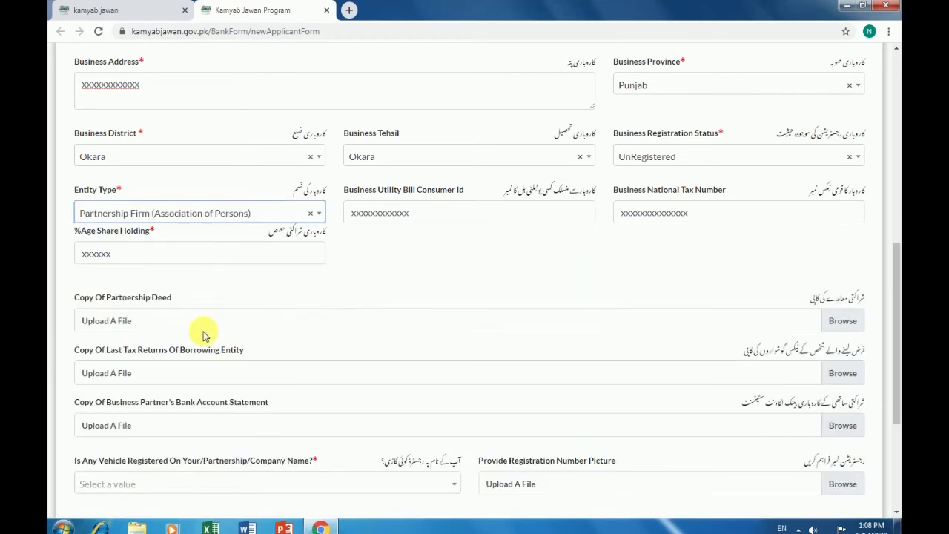
pyautogui.click(241, 218)
pyautogui.click(207, 281)
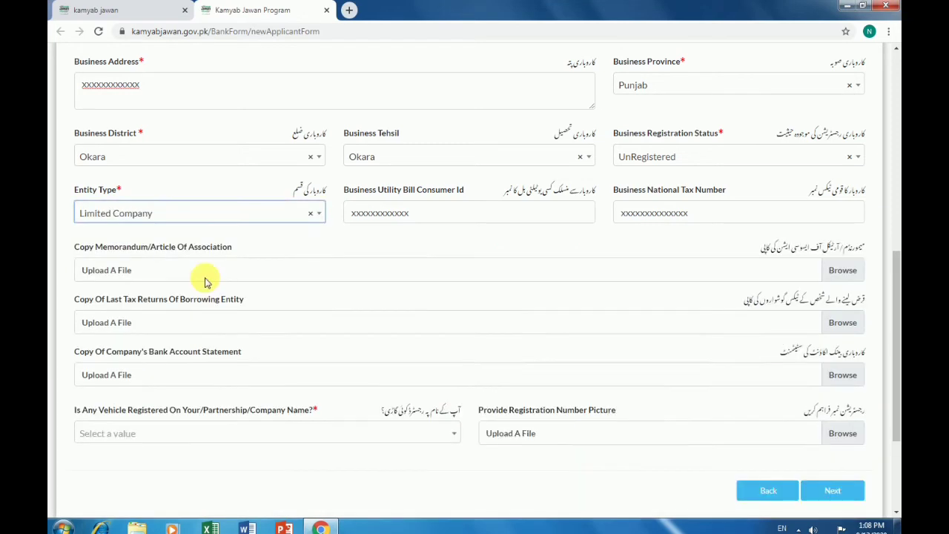
pyautogui.click(252, 212)
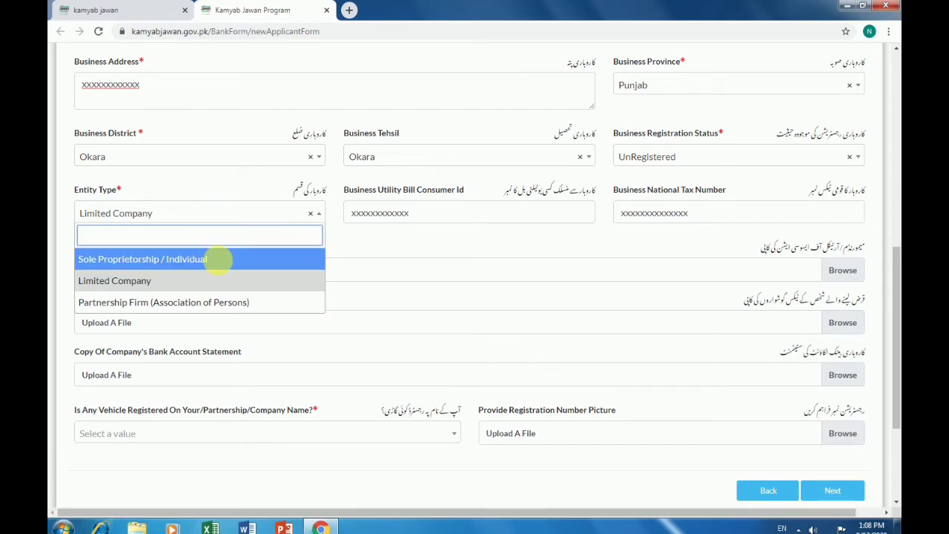
pyautogui.click(218, 260)
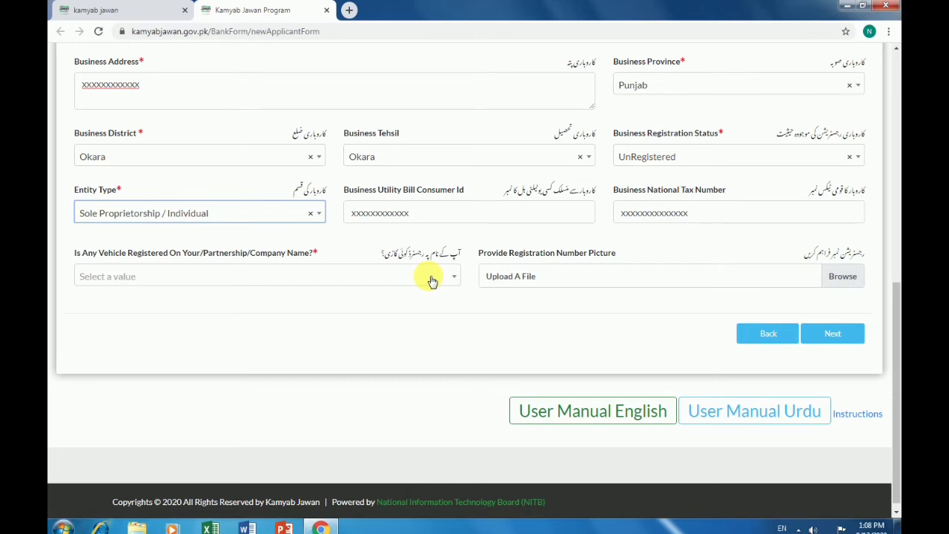
# Answer No to the registered vehicle question and continue to Financing Details
pyautogui.click(395, 277)
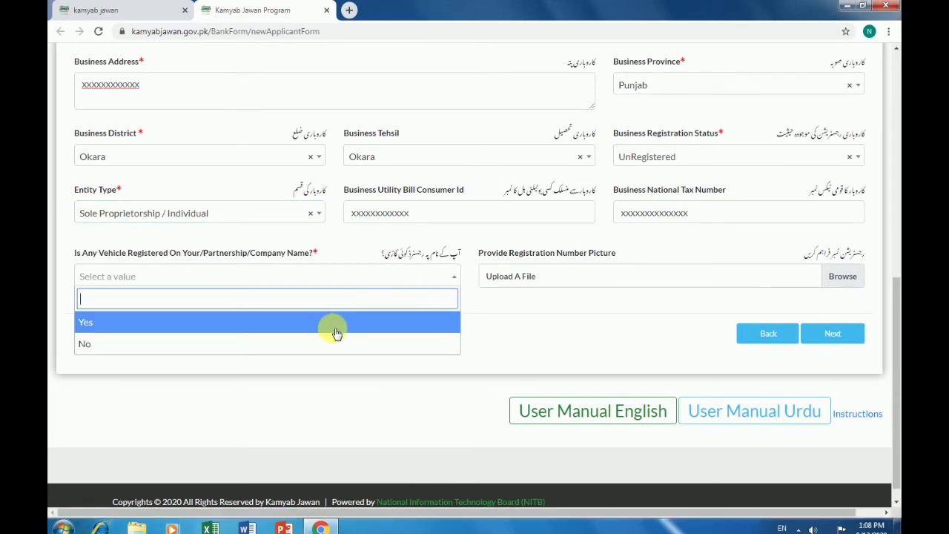
pyautogui.click(276, 342)
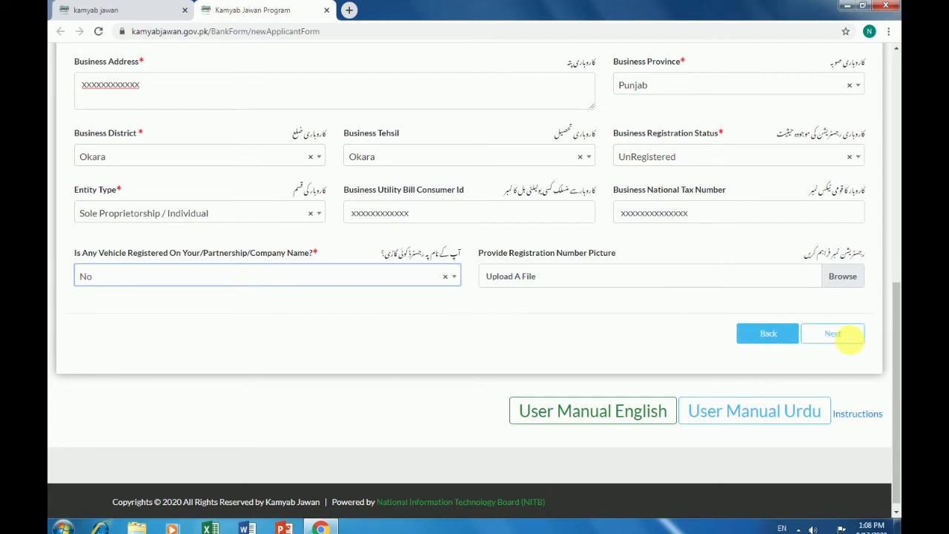
pyautogui.click(846, 335)
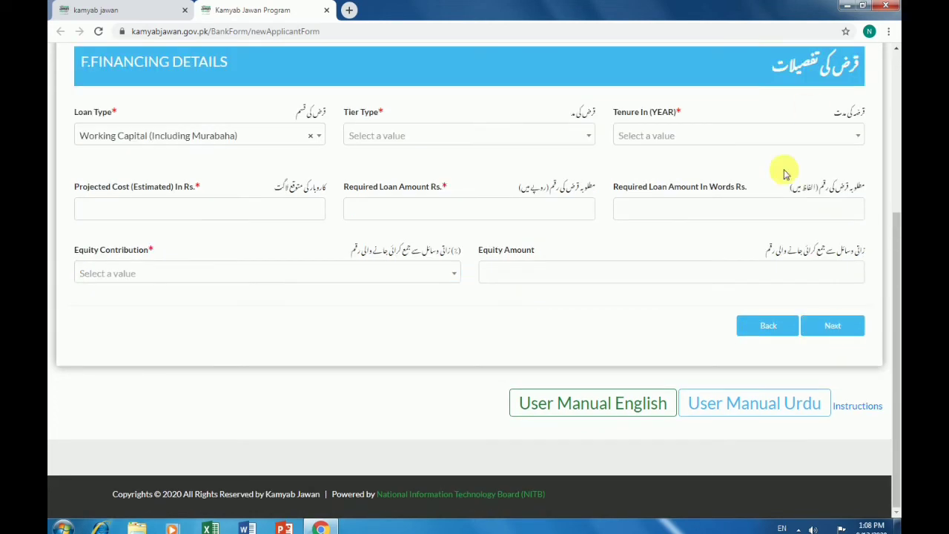
# Set loan type Working Capital (Including Murabaha), tier Tier 1 (T1) and tenure 1 Year
pyautogui.scroll(1, 782, 176)
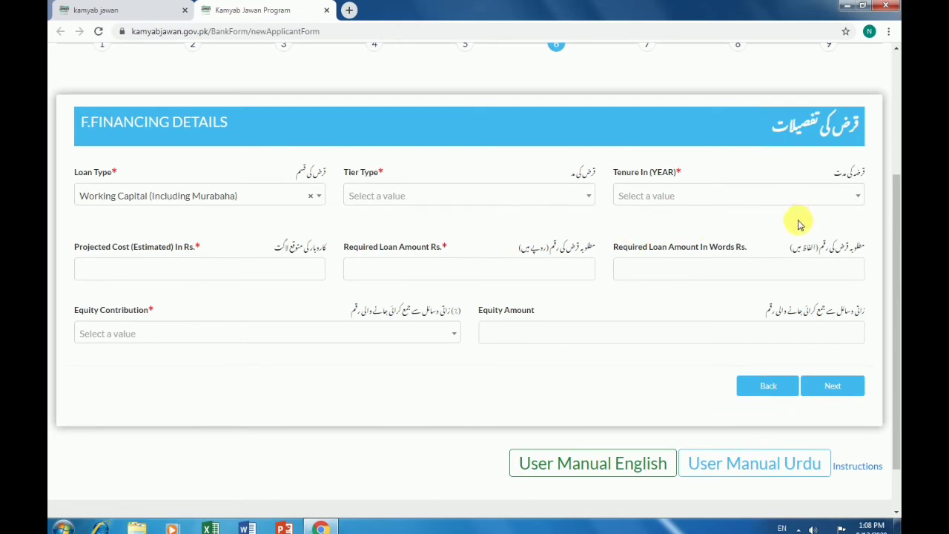
pyautogui.click(255, 202)
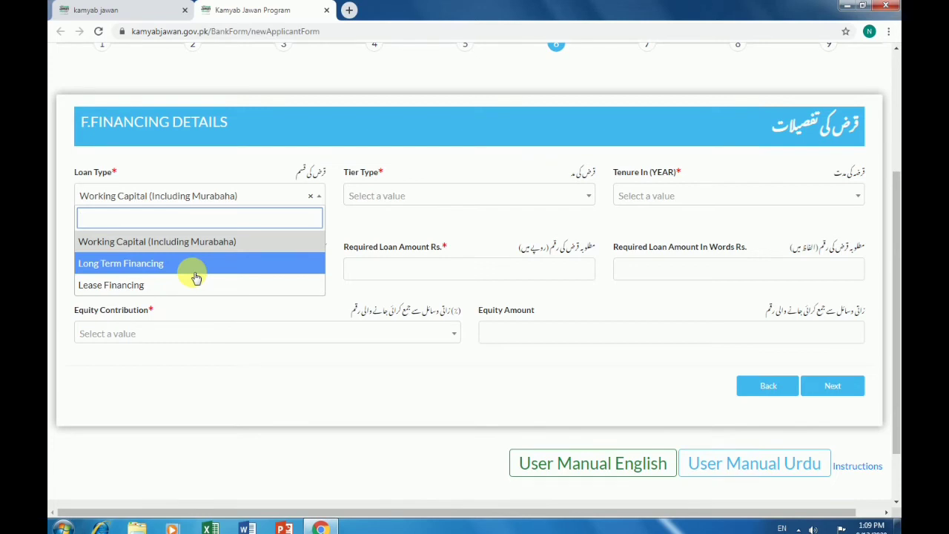
pyautogui.click(211, 242)
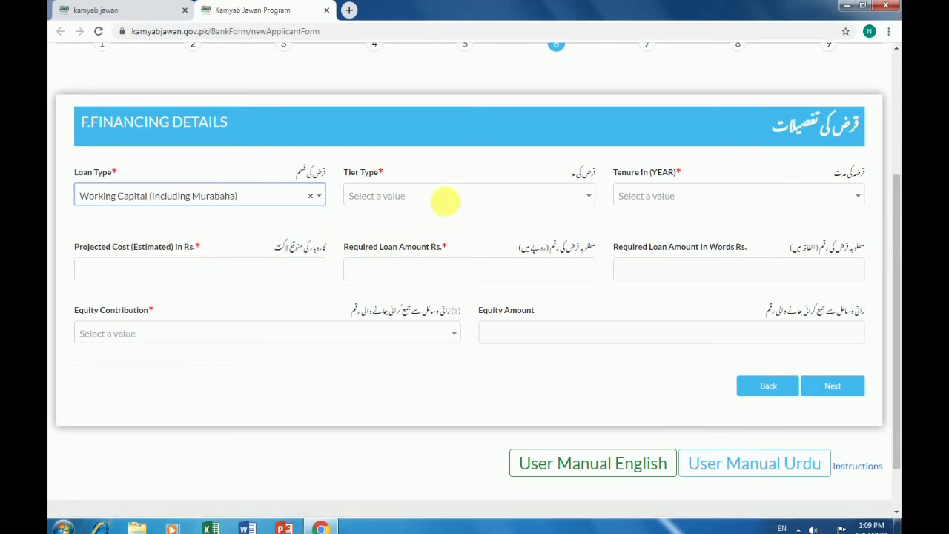
pyautogui.click(453, 202)
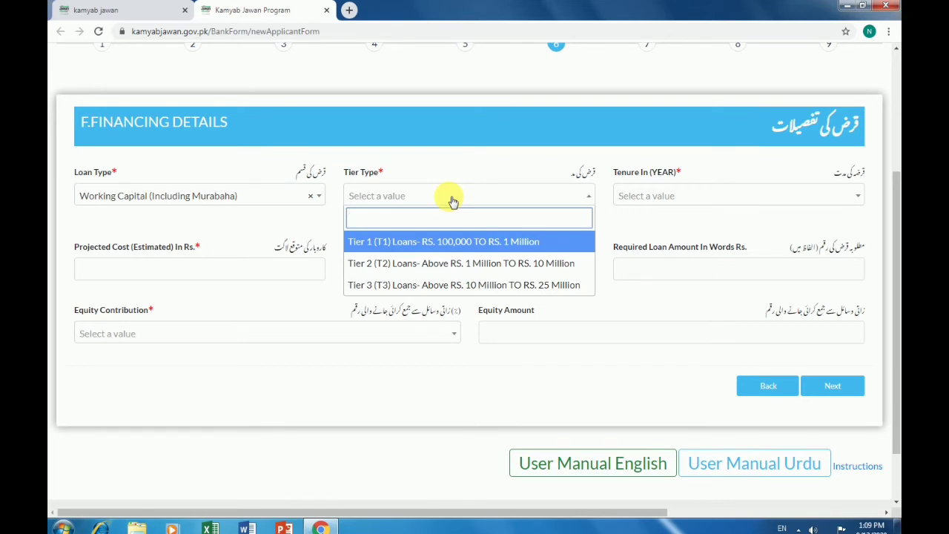
pyautogui.click(502, 248)
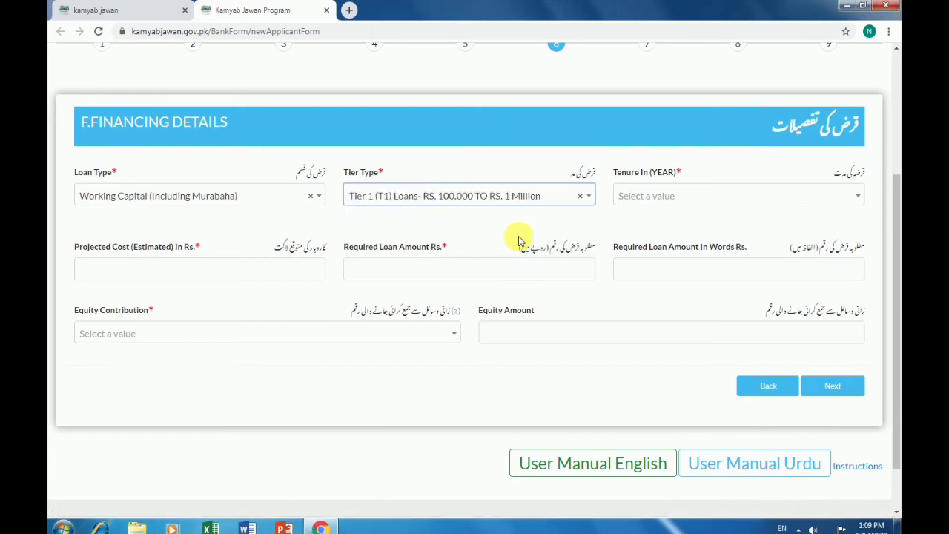
pyautogui.click(728, 199)
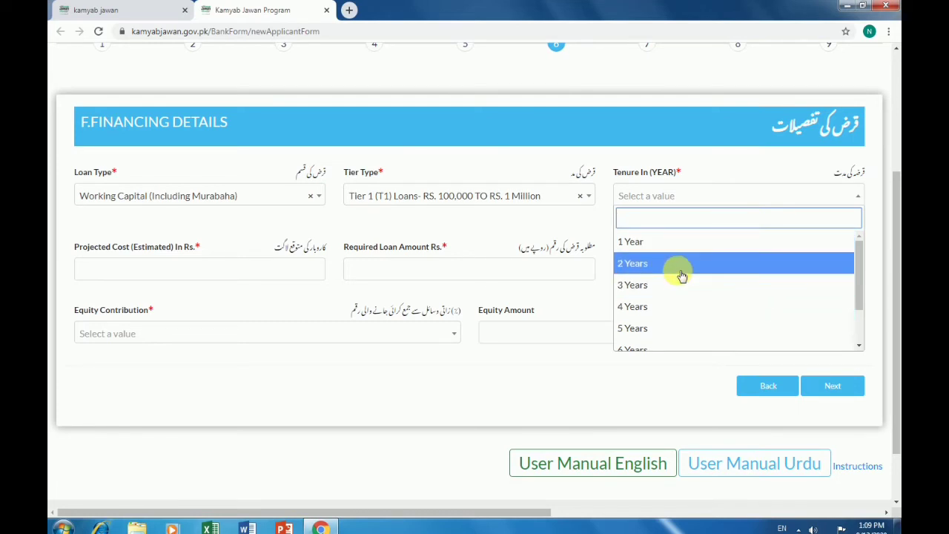
pyautogui.click(689, 244)
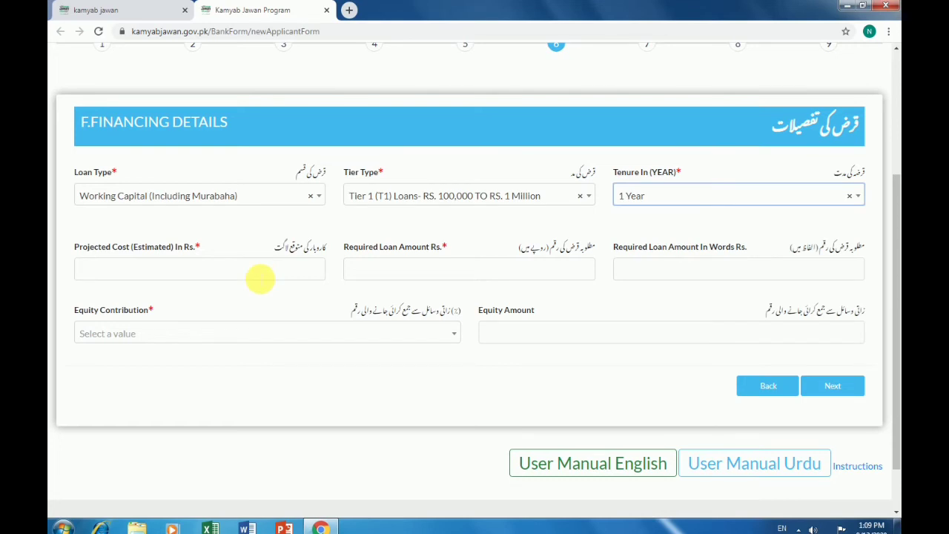
# Enter 1,00000 as projected cost and required loan amount, with 10% equity contribution
pyautogui.click(265, 271)
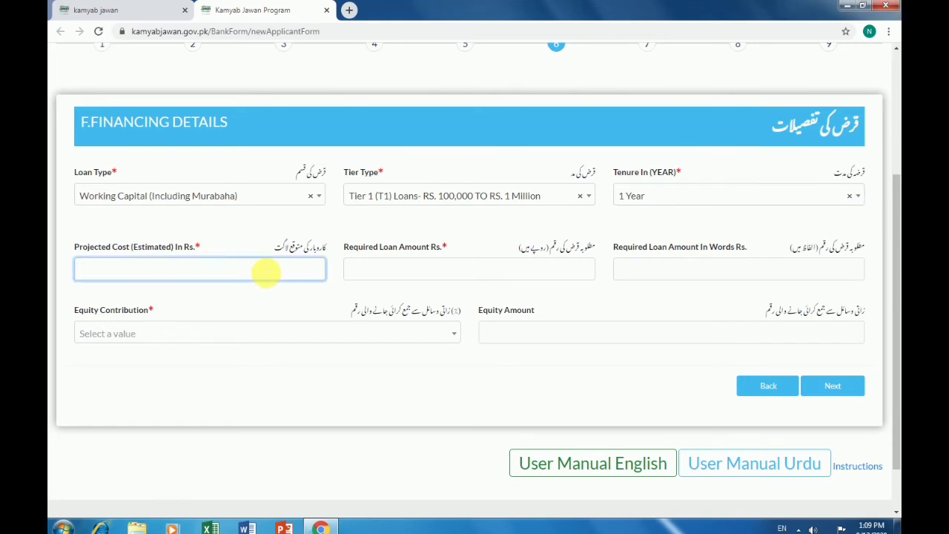
pyautogui.write('1,00000')
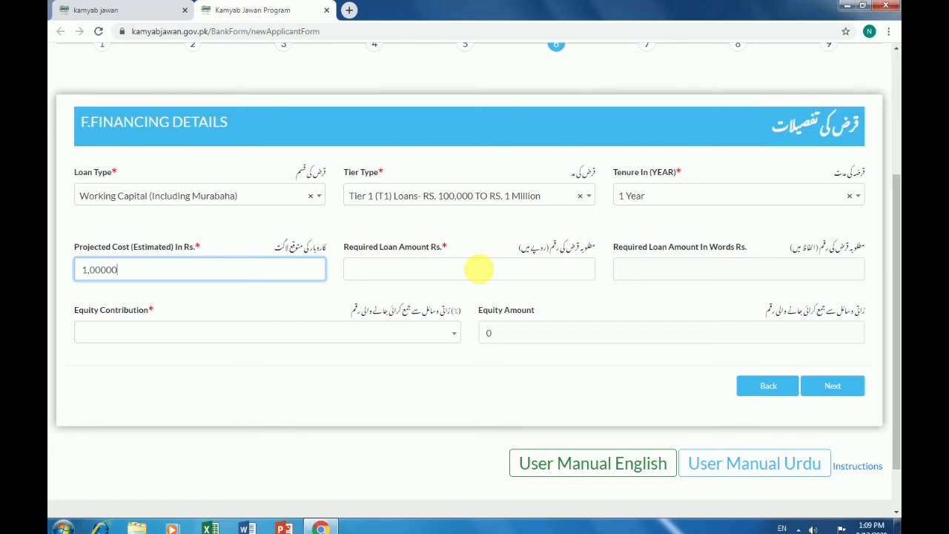
pyautogui.click(478, 270)
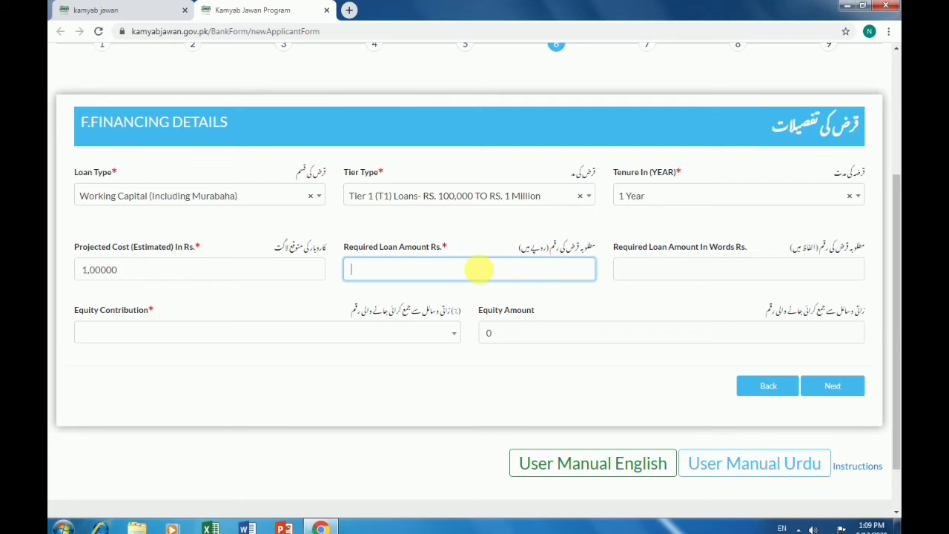
pyautogui.write('1,00000')
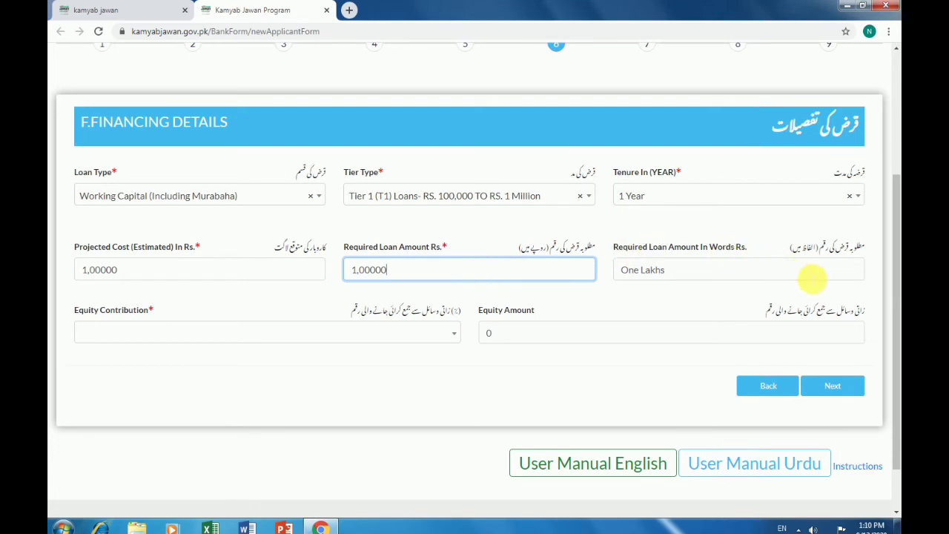
pyautogui.click(391, 335)
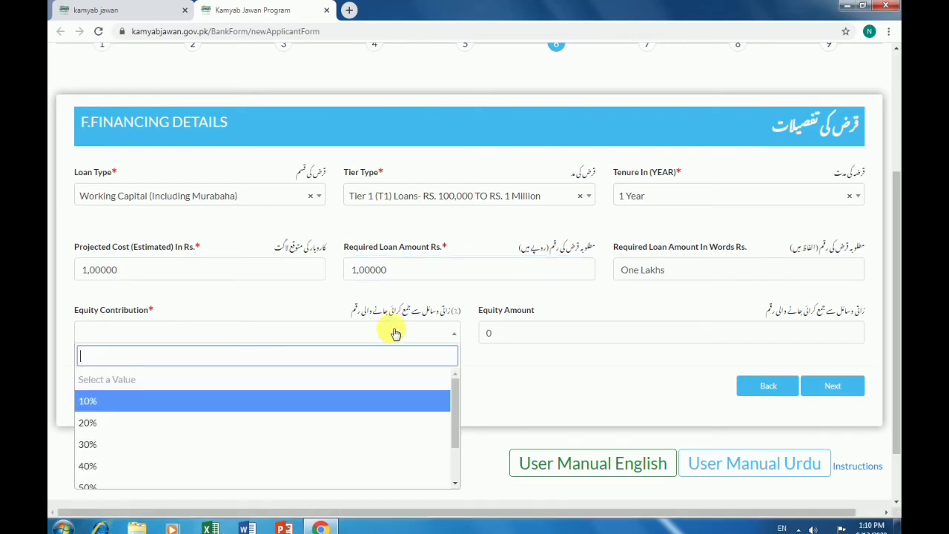
pyautogui.click(296, 406)
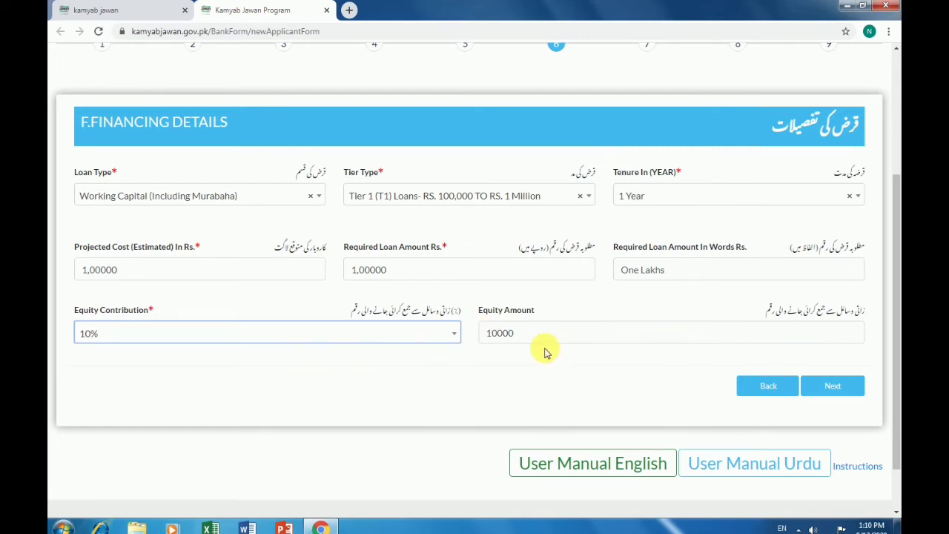
pyautogui.click(415, 341)
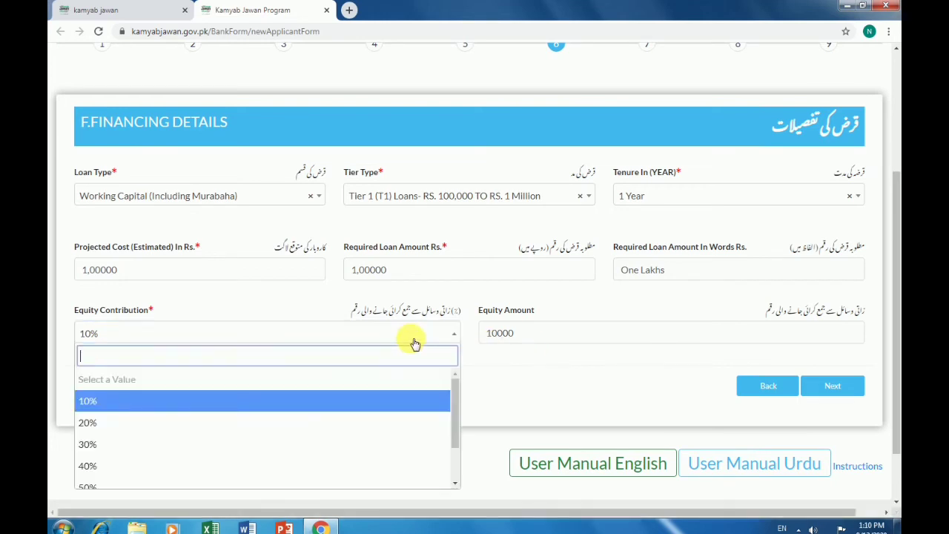
pyautogui.scroll(-3, 206, 463)
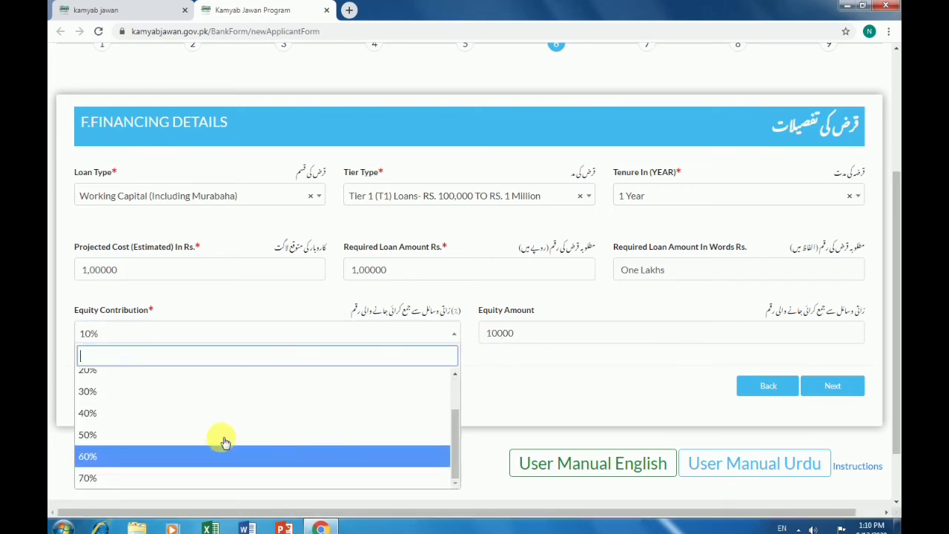
pyautogui.click(637, 358)
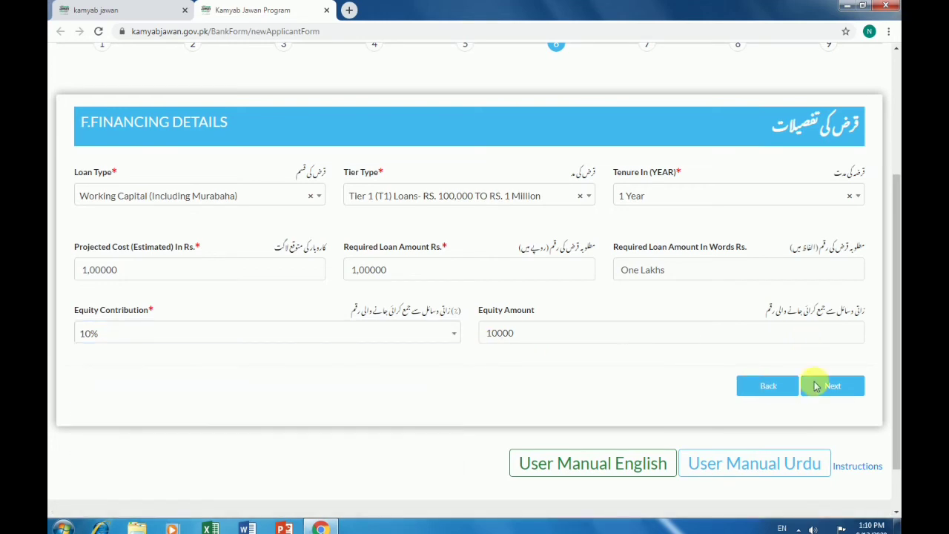
# Fill the Business Plan figures with 1111 and business age 1, then continue to Financing History
pyautogui.click(848, 388)
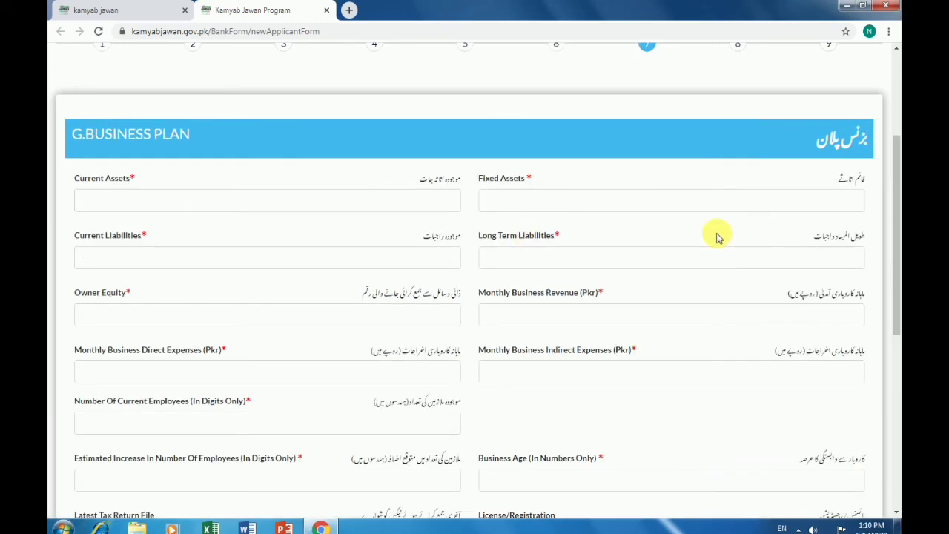
pyautogui.scroll(2, 716, 235)
pyautogui.scroll(-2, 716, 236)
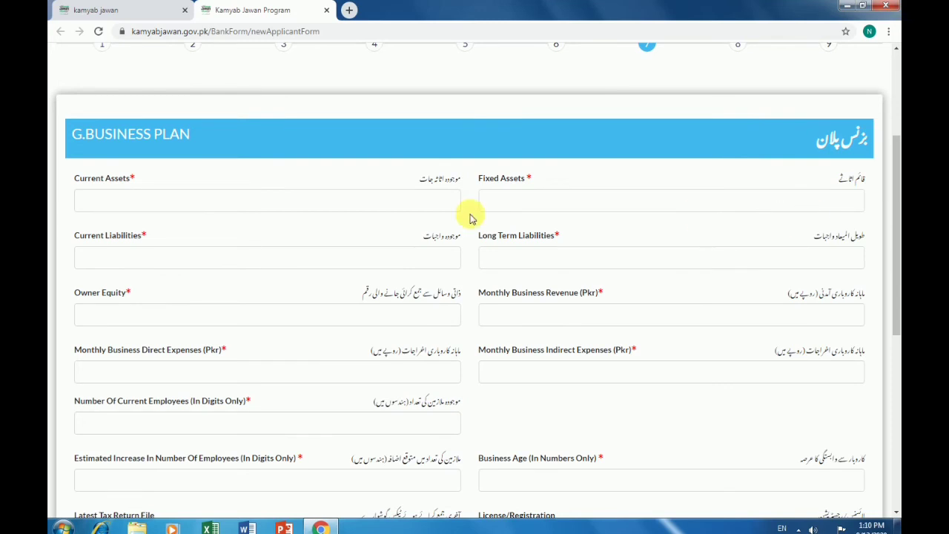
pyautogui.click(418, 205)
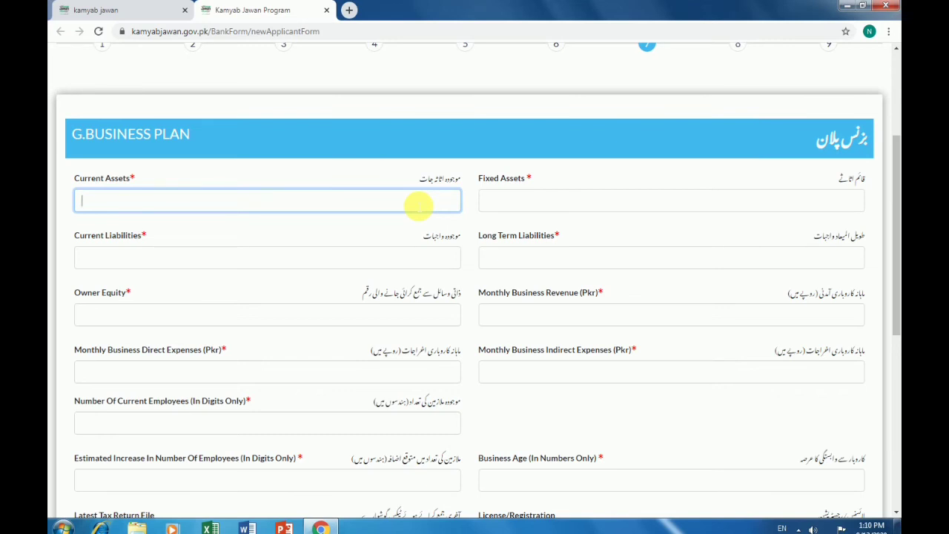
pyautogui.click(631, 206)
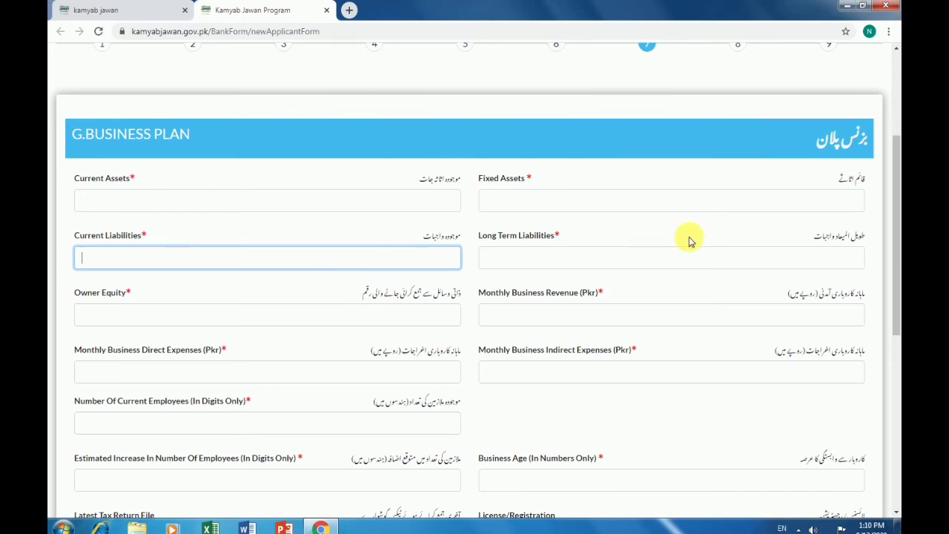
pyautogui.scroll(-2, 661, 330)
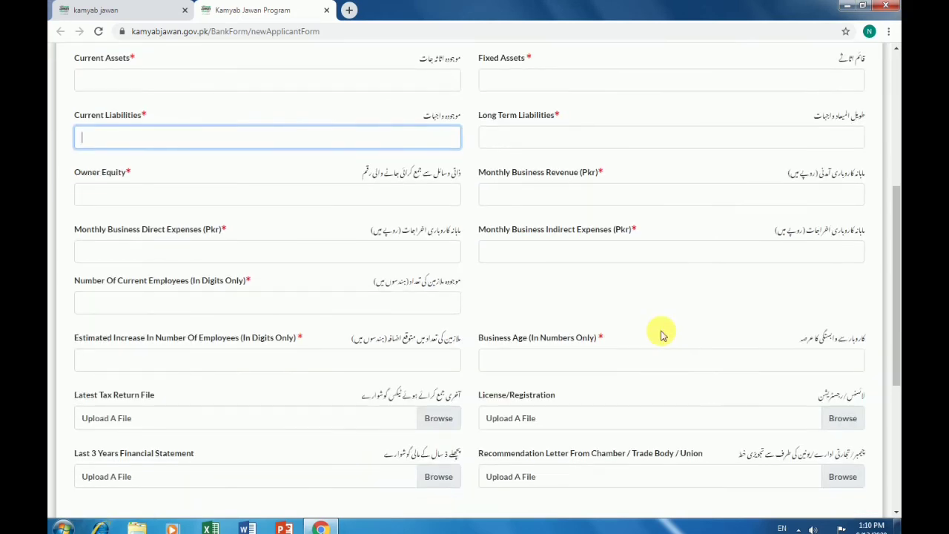
pyautogui.scroll(-3, 660, 345)
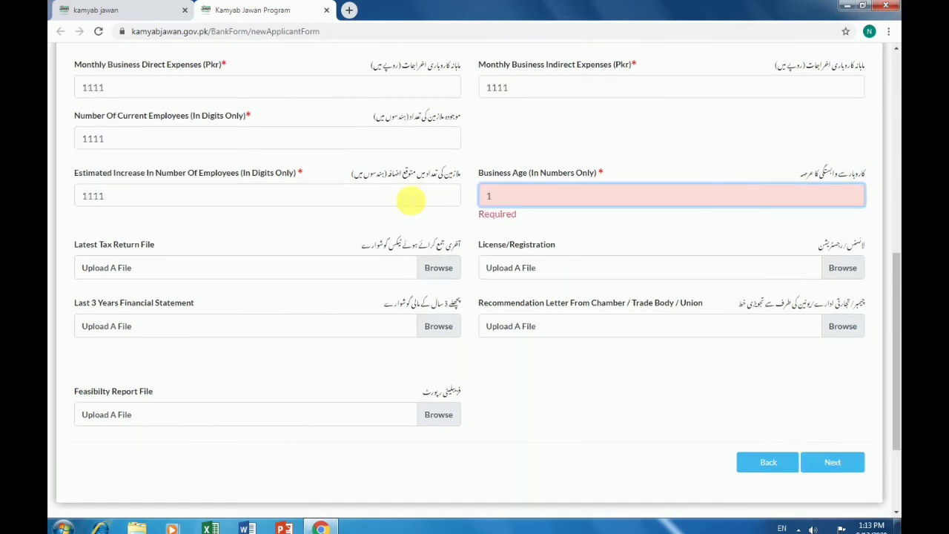
pyautogui.click(409, 197)
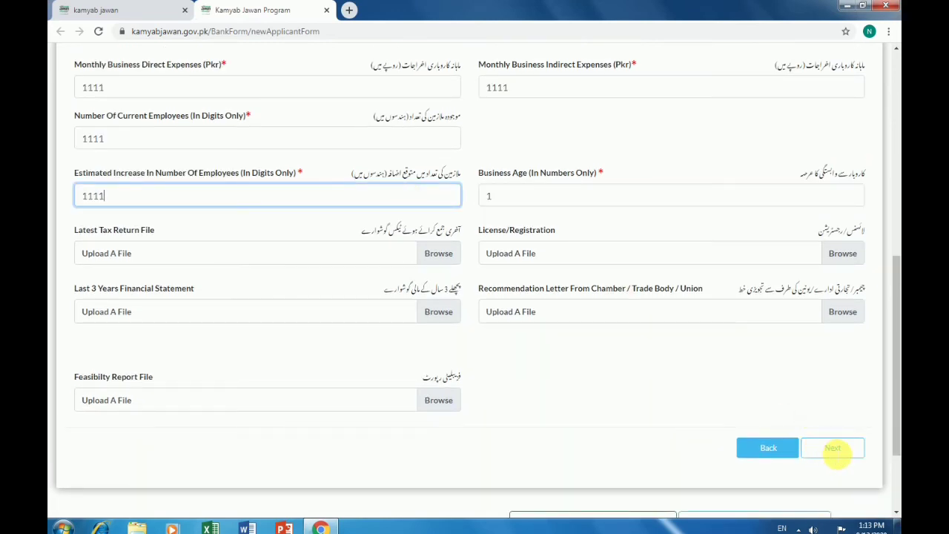
pyautogui.click(831, 449)
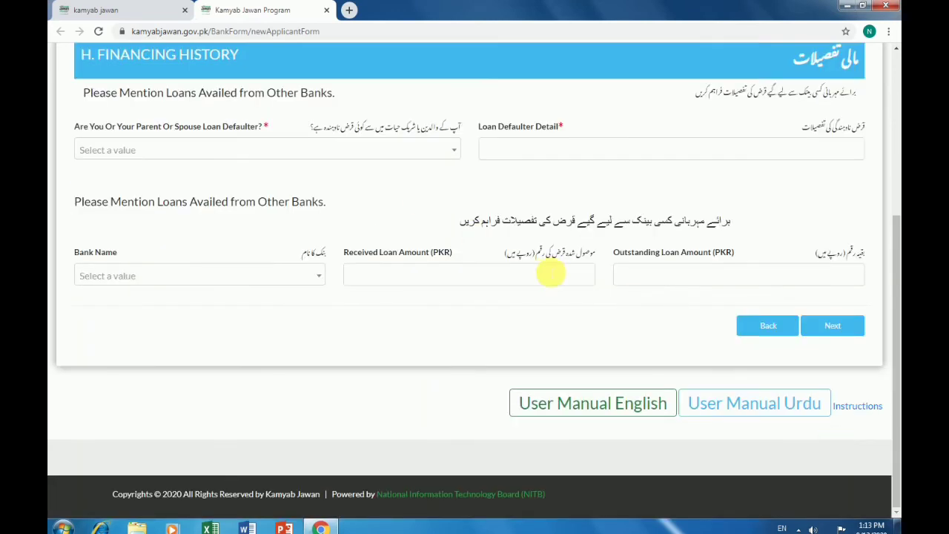
# Answer No to loan default, enter defaulter detail xxxxx, and continue to References
pyautogui.scroll(1, 544, 273)
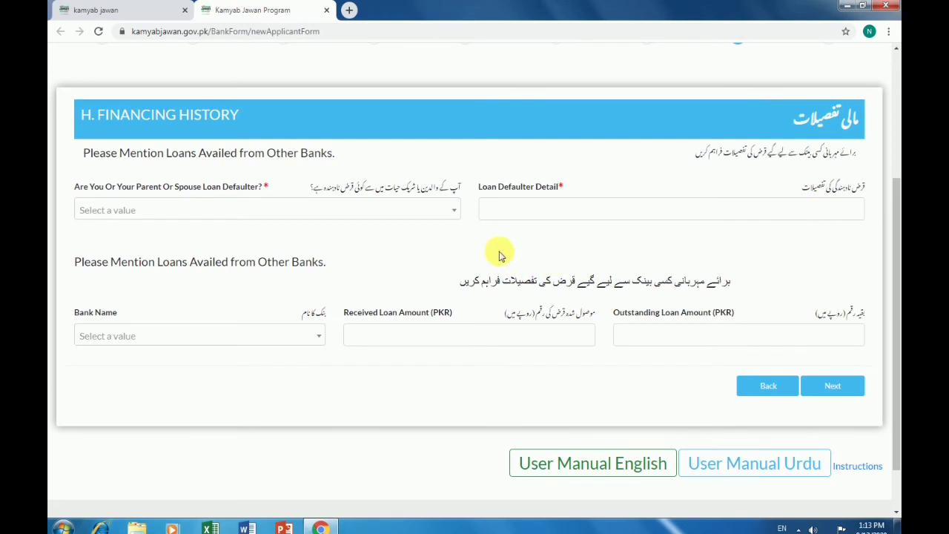
pyautogui.click(424, 215)
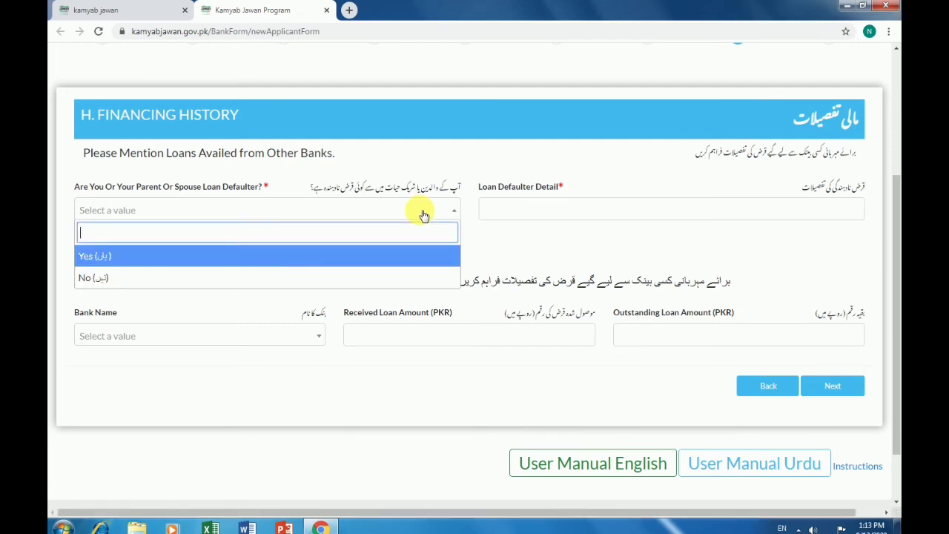
pyautogui.click(337, 278)
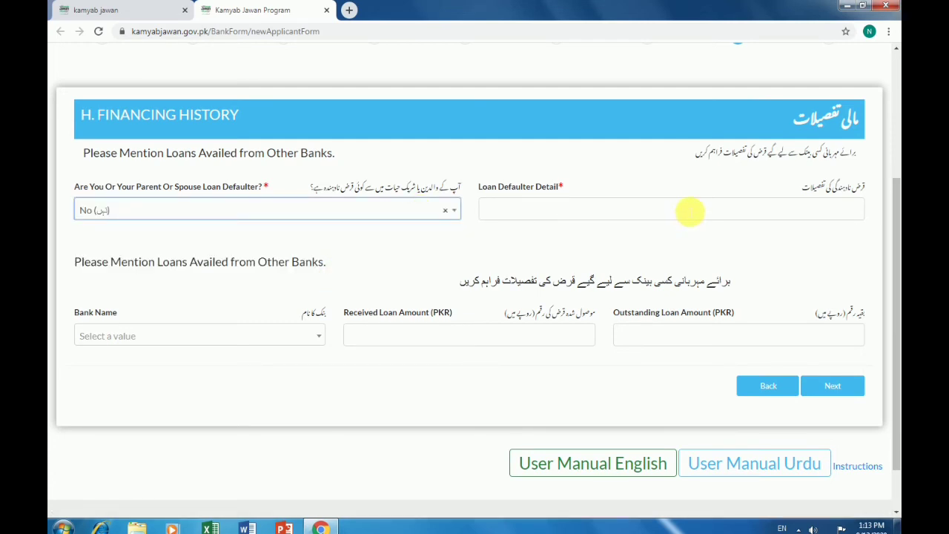
pyautogui.click(690, 212)
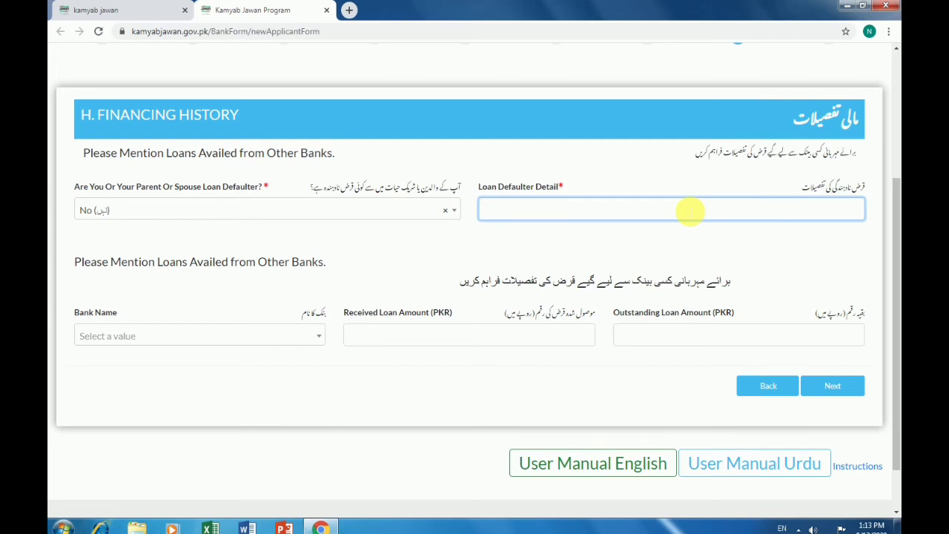
pyautogui.write('xxxxx')
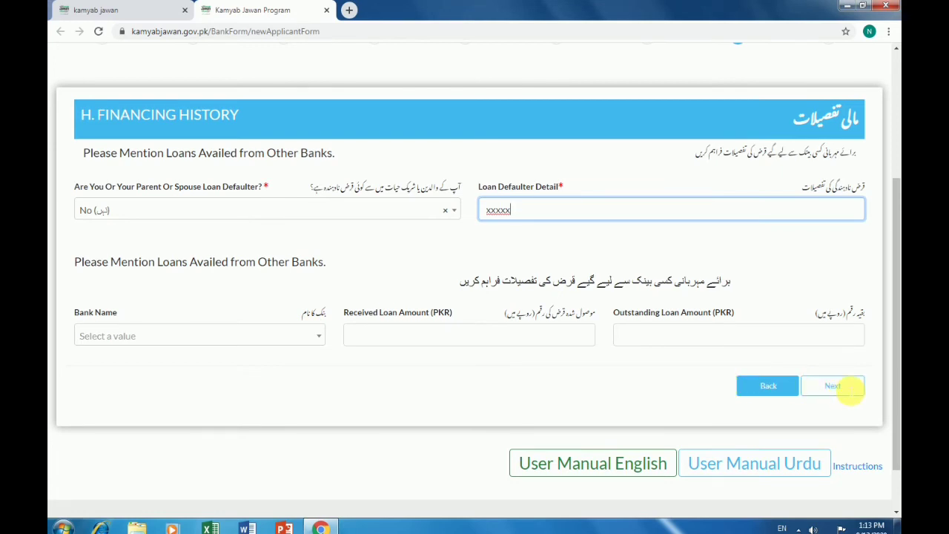
pyautogui.click(840, 389)
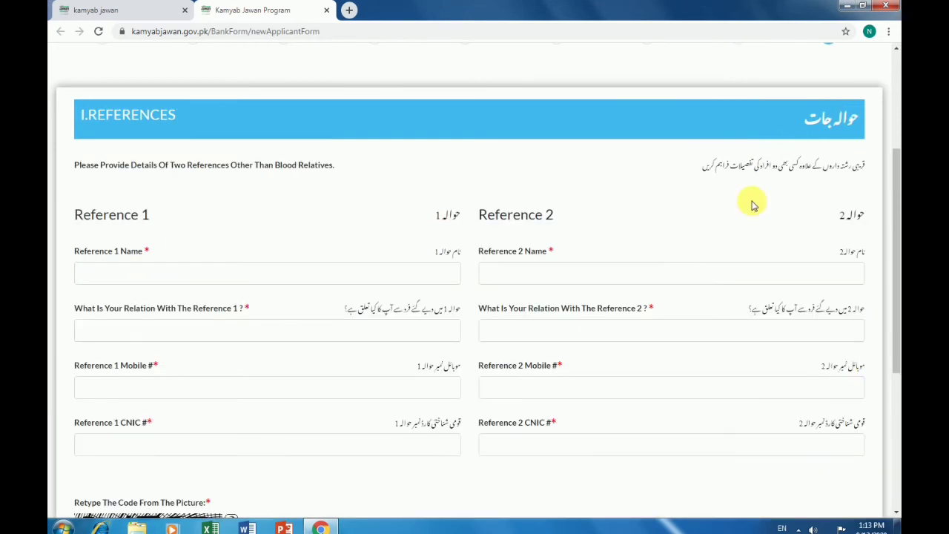
# Enter the names of Reference 1 and Reference 2
pyautogui.scroll(2, 751, 202)
pyautogui.scroll(-1, 751, 207)
pyautogui.scroll(-1, 751, 206)
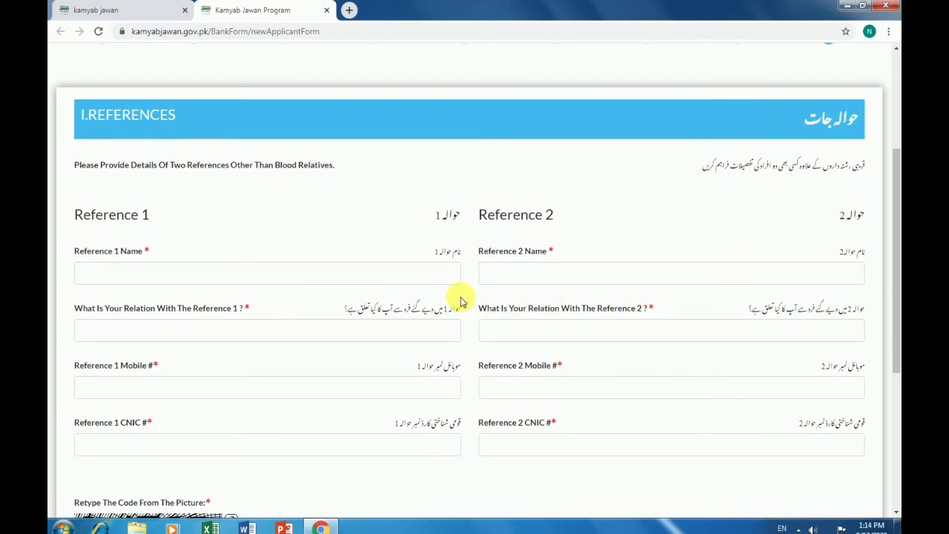
pyautogui.click(413, 275)
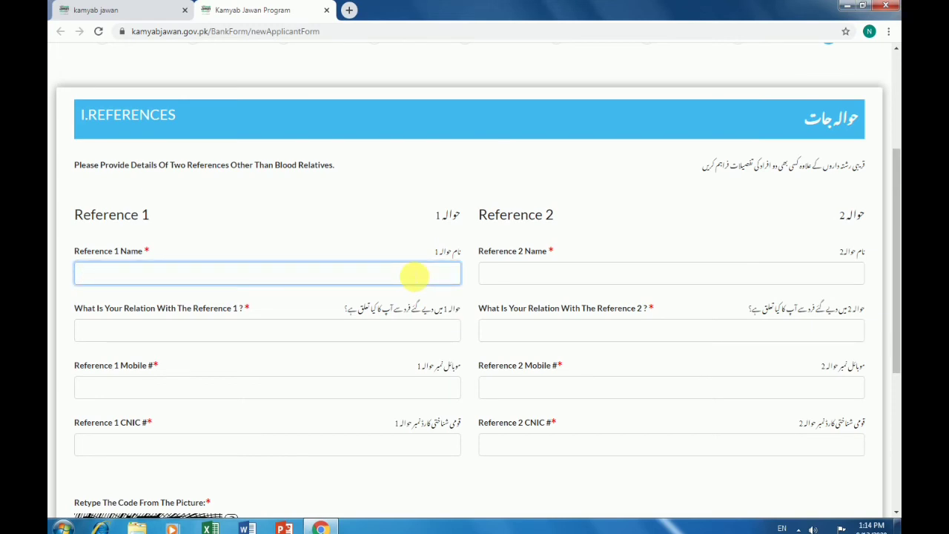
pyautogui.press('shift')
pyautogui.write('Asher')
pyautogui.click(661, 281)
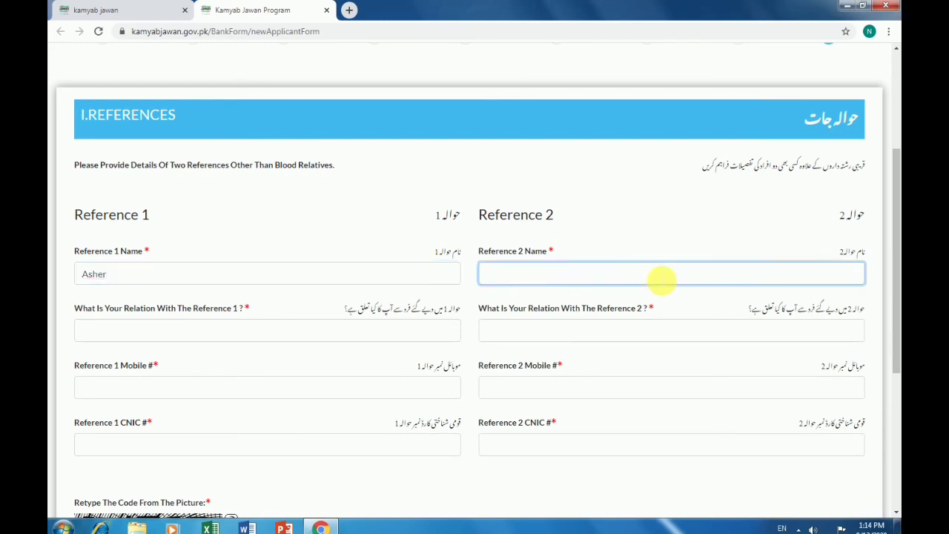
pyautogui.write('z')
pyautogui.press('BackSpace')
pyautogui.write('Zubir')
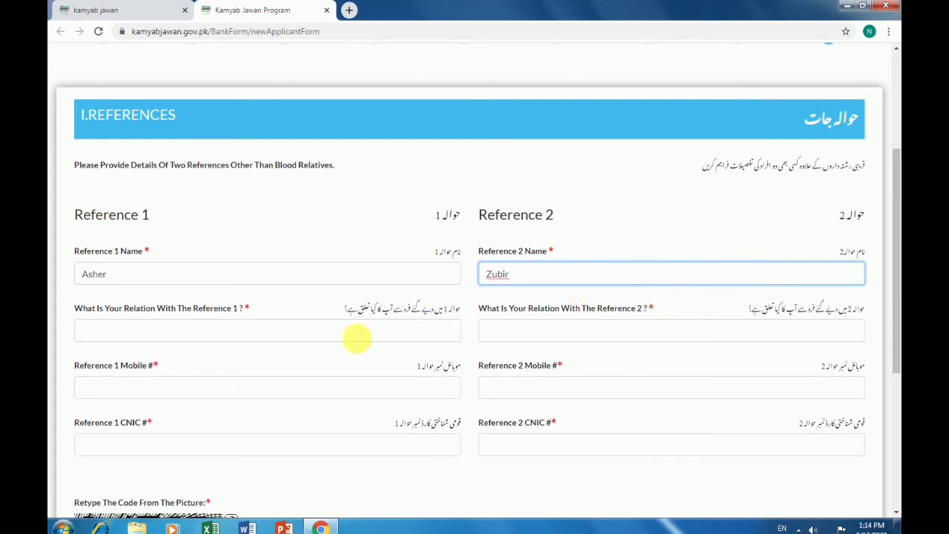
# Set the relations to Friend for Reference 1 and Cousin for Reference 2
pyautogui.click(286, 337)
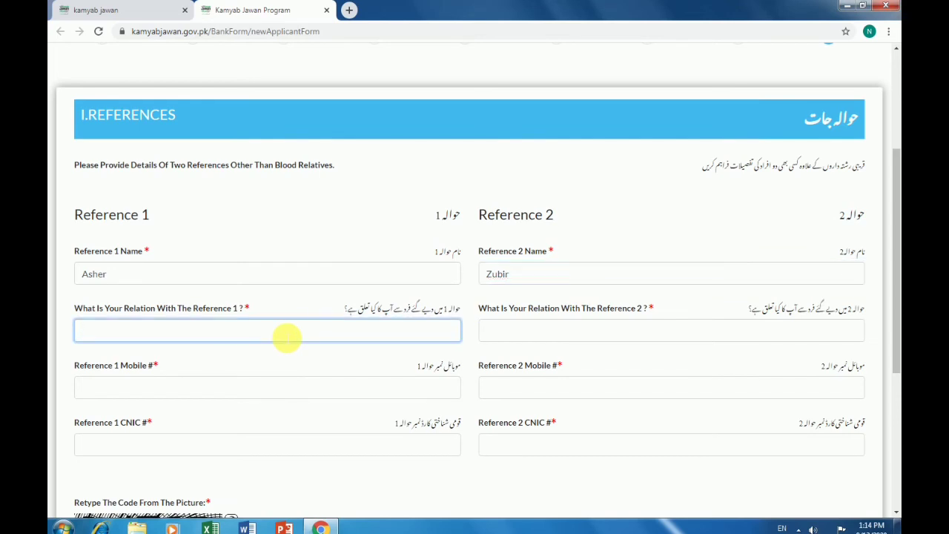
pyautogui.write('Friend')
pyautogui.rightClick(287, 335)
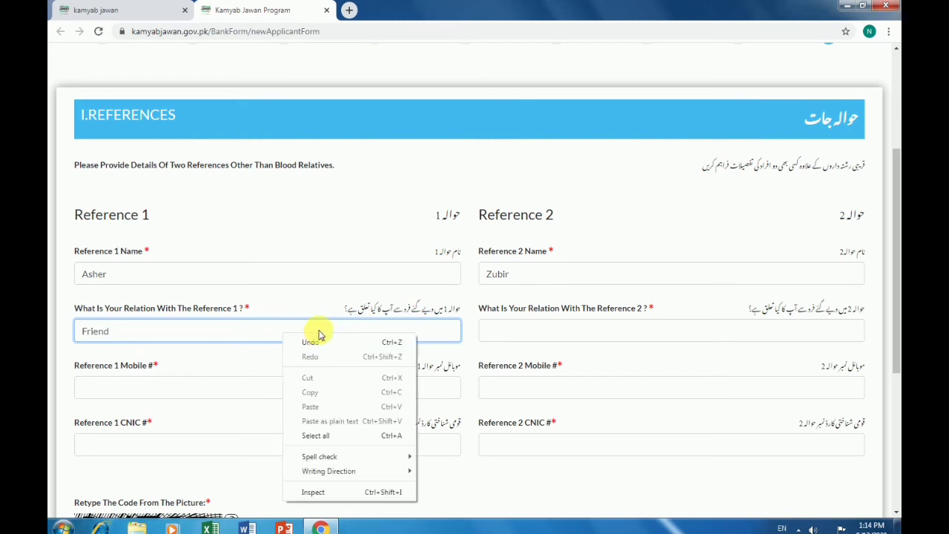
pyautogui.click(521, 329)
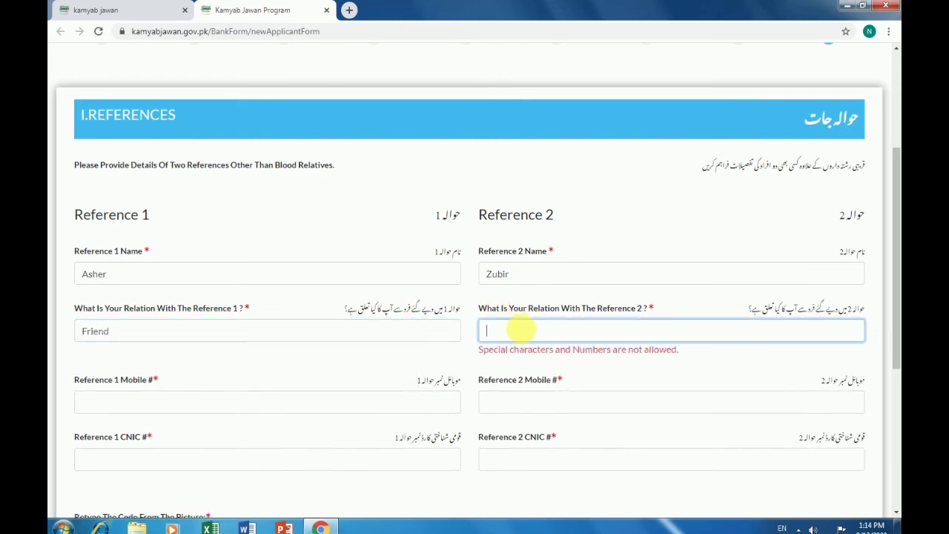
pyautogui.write('Cousi')
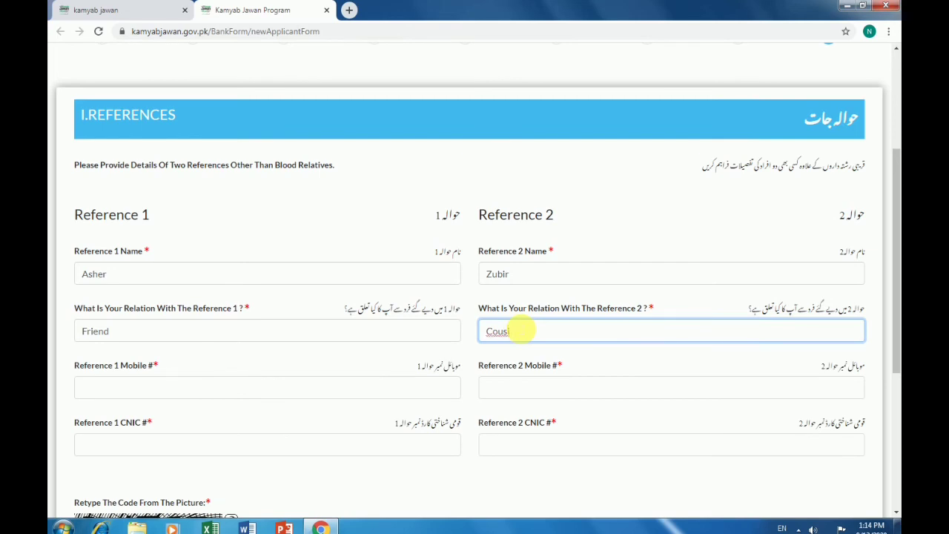
pyautogui.write('n')
# Enter both references' mobile numbers
pyautogui.click(254, 391)
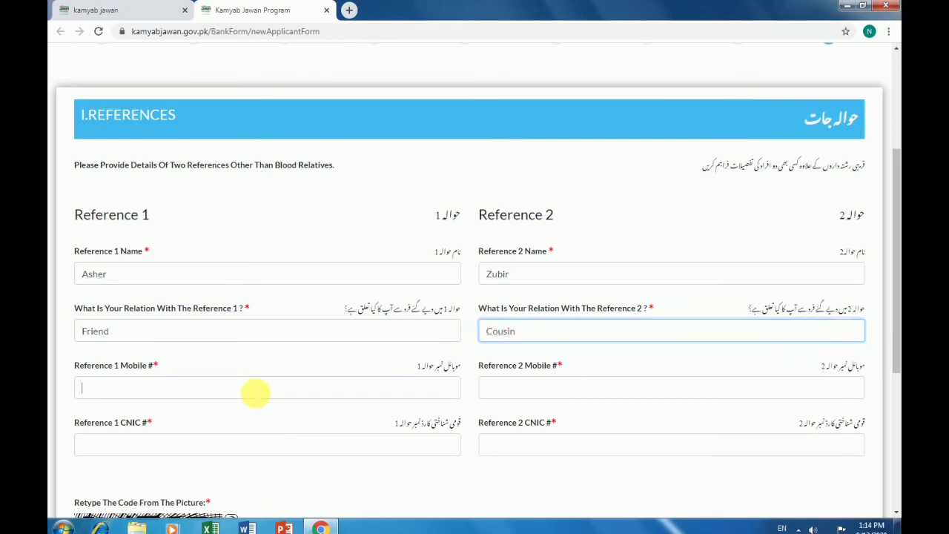
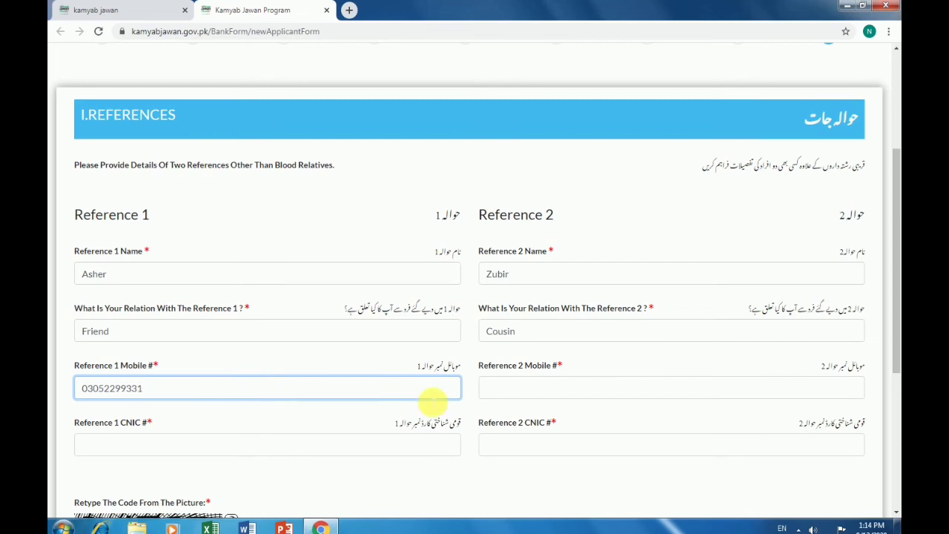
pyautogui.click(510, 389)
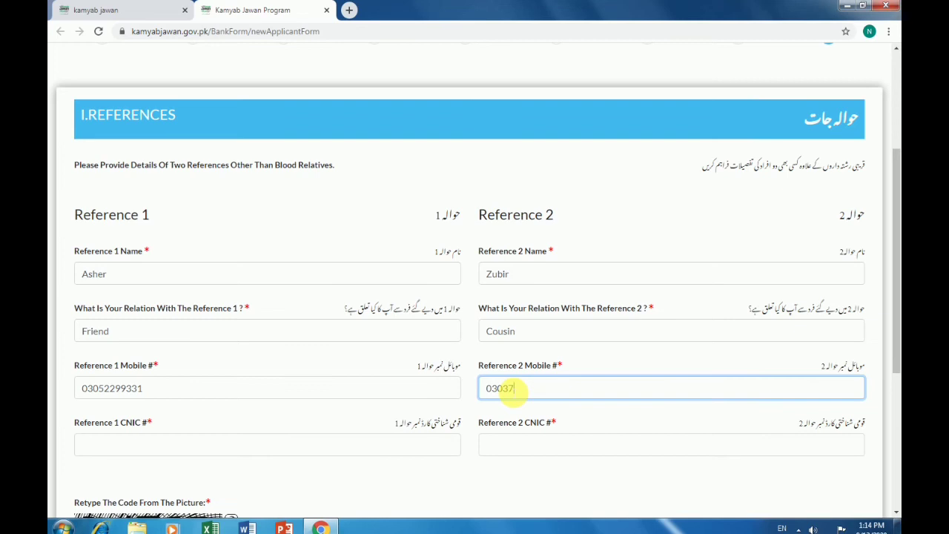
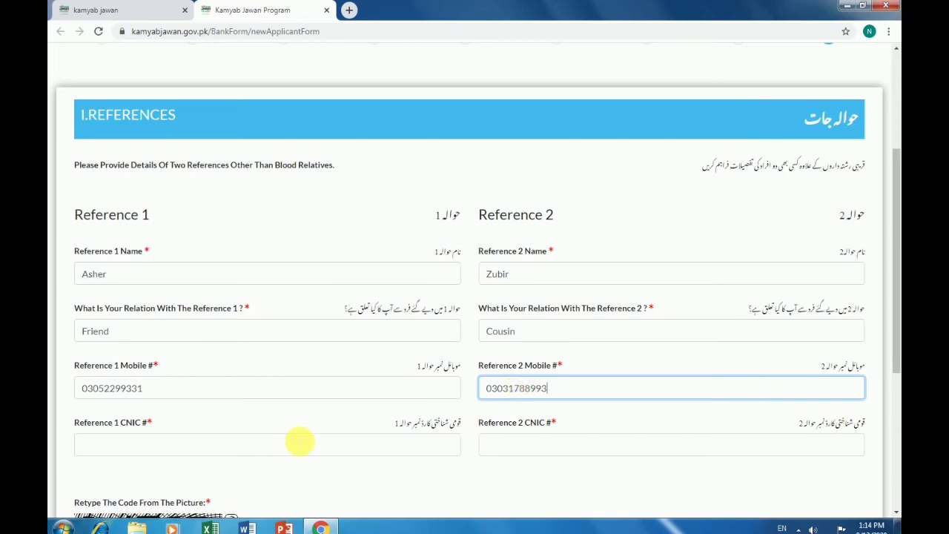
# Enter both references' CNIC numbers
pyautogui.click(299, 442)
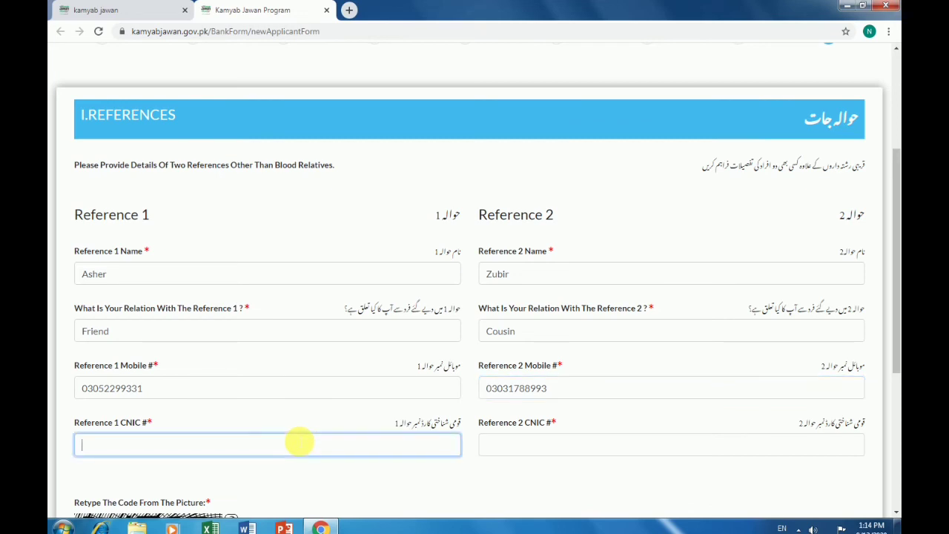
pyautogui.click(550, 452)
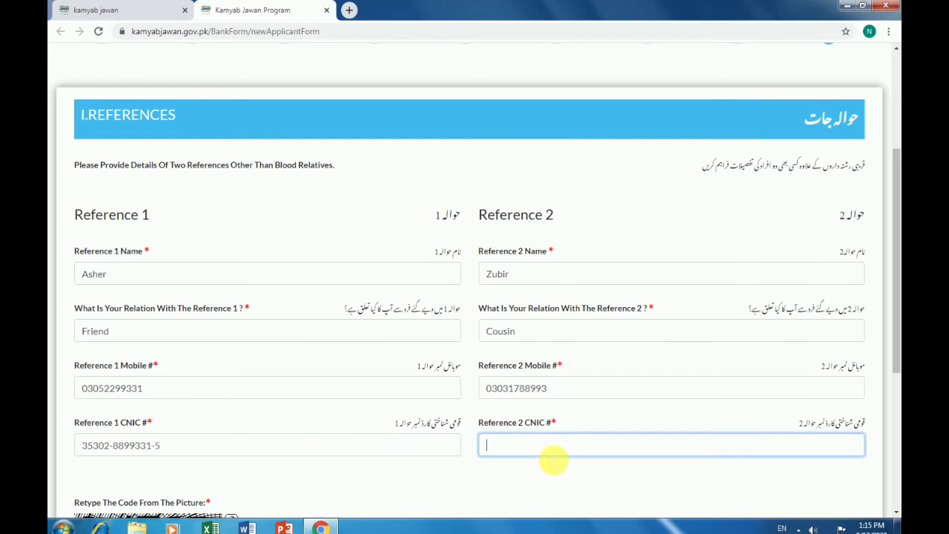
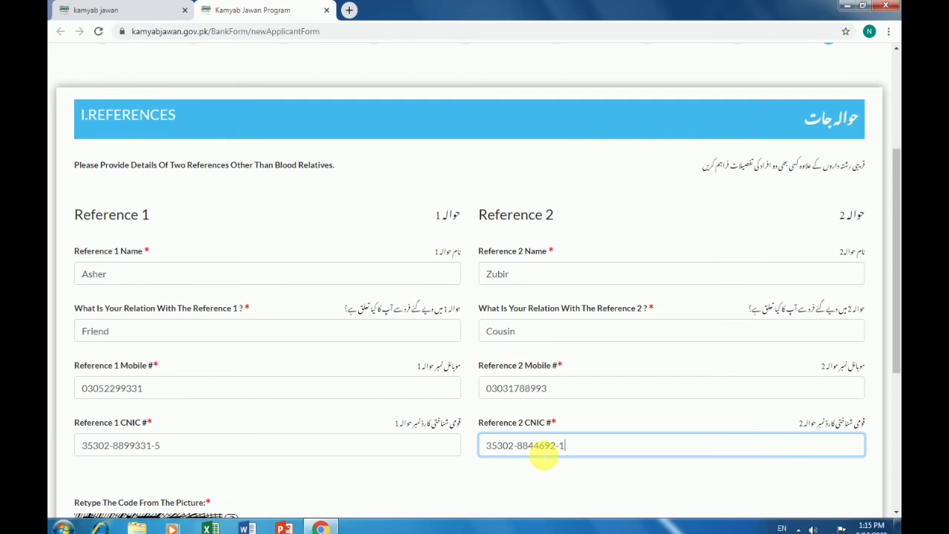
pyautogui.scroll(-3, 543, 458)
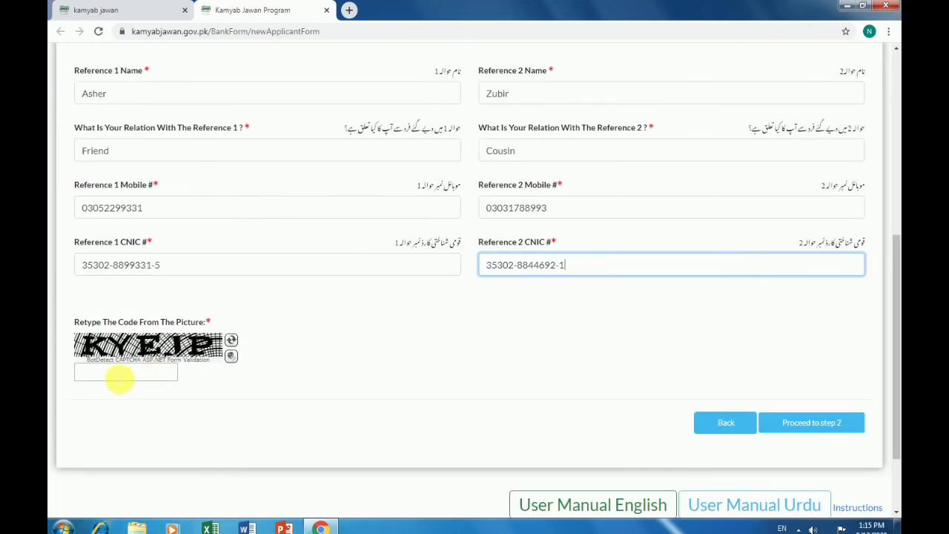
# Enter the CAPTCHA code shown in the picture and proceed past the References step
pyautogui.click(116, 377)
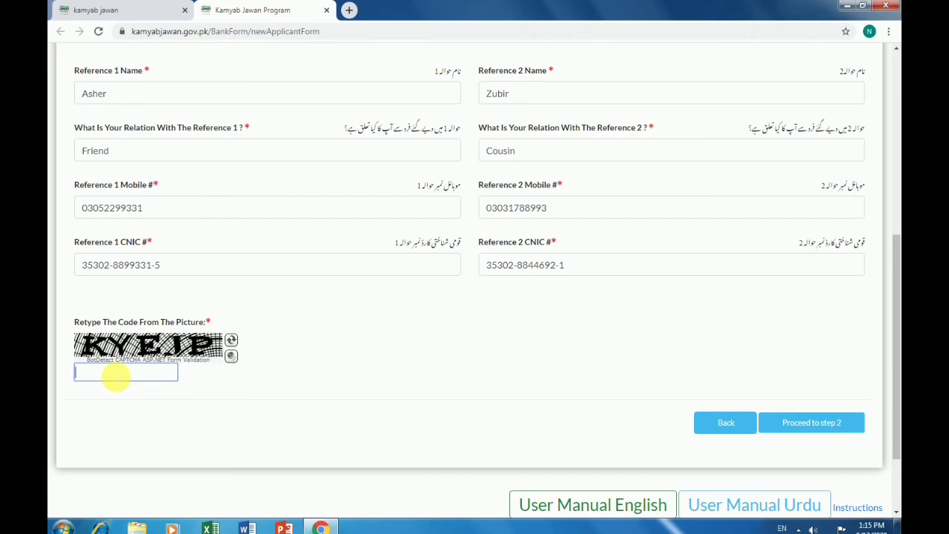
pyautogui.write('KYEJP')
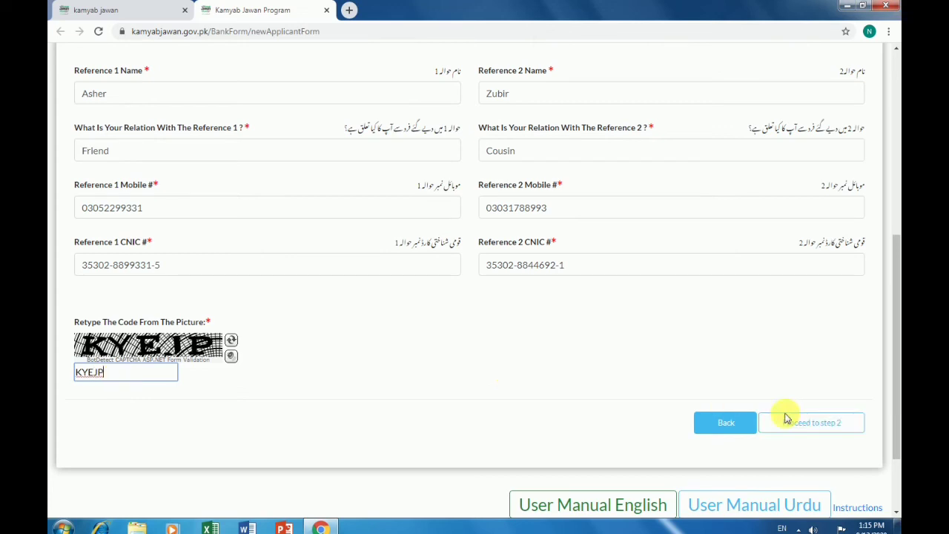
pyautogui.click(793, 421)
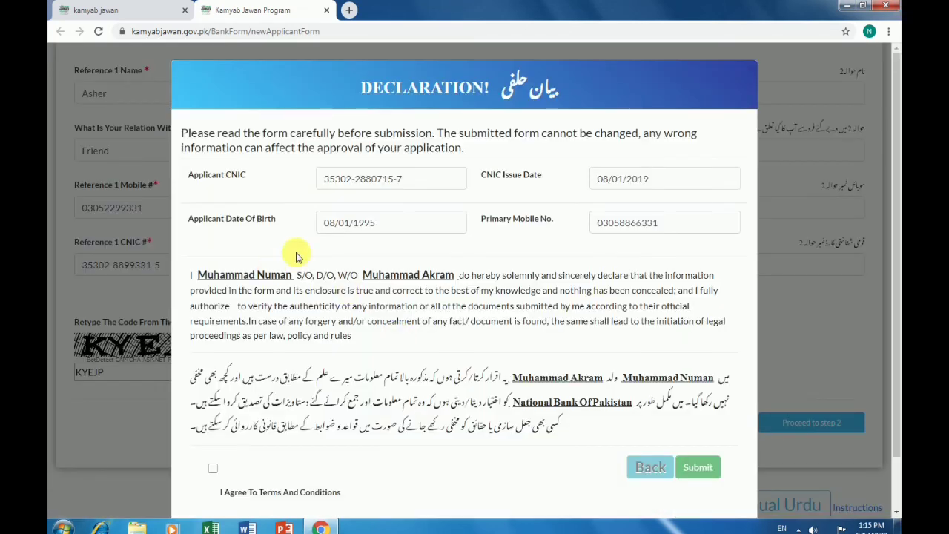
# Tick I Agree To Terms And Conditions in the Declaration and submit the loan application
pyautogui.scroll(-2, 464, 248)
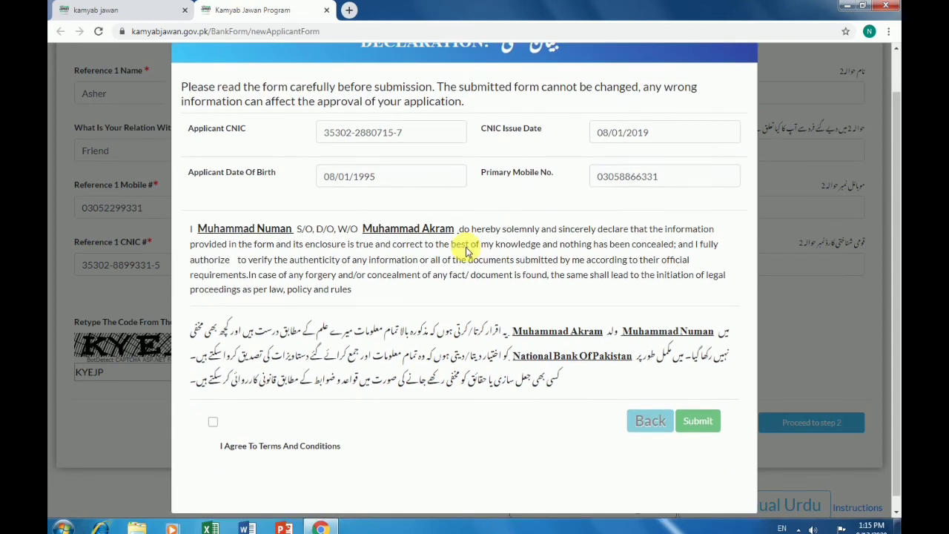
pyautogui.scroll(2, 466, 303)
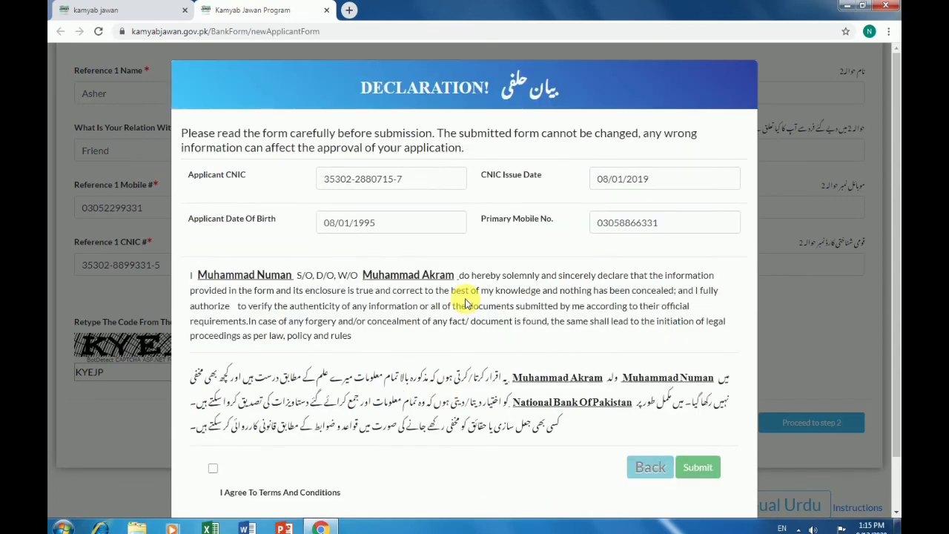
pyautogui.scroll(-2, 466, 302)
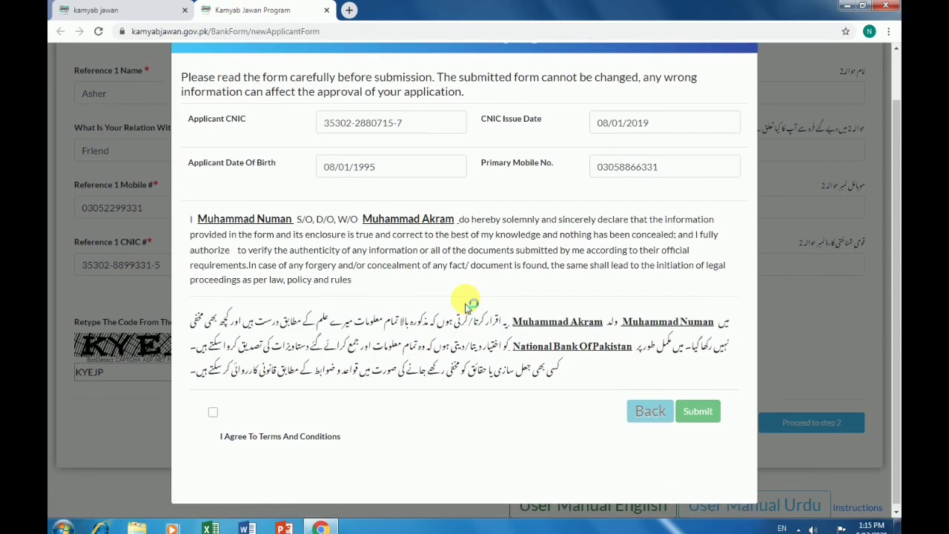
pyautogui.scroll(2, 466, 302)
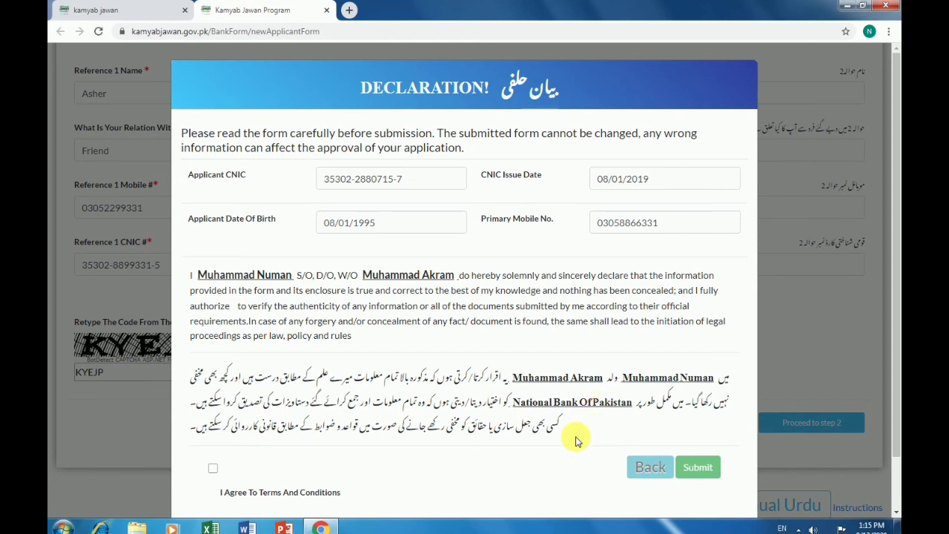
pyautogui.click(213, 468)
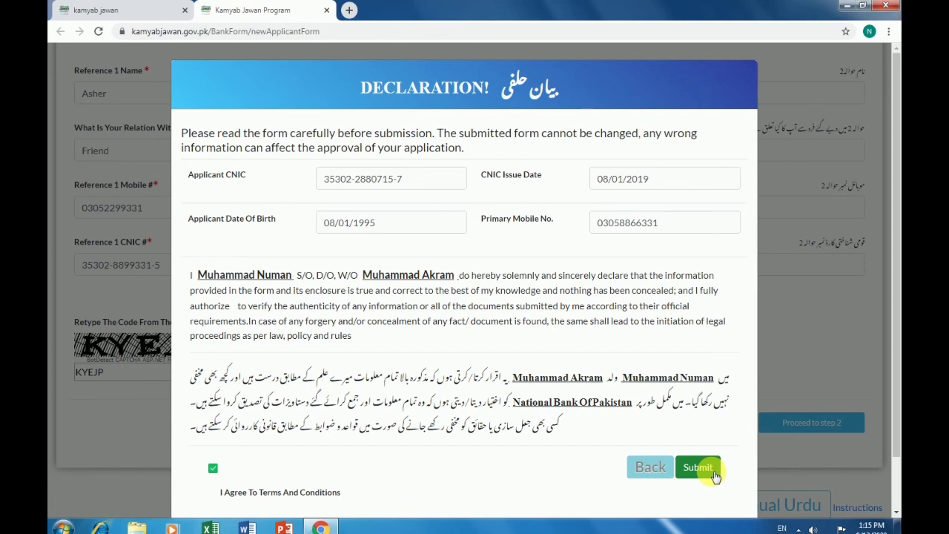
pyautogui.click(716, 475)
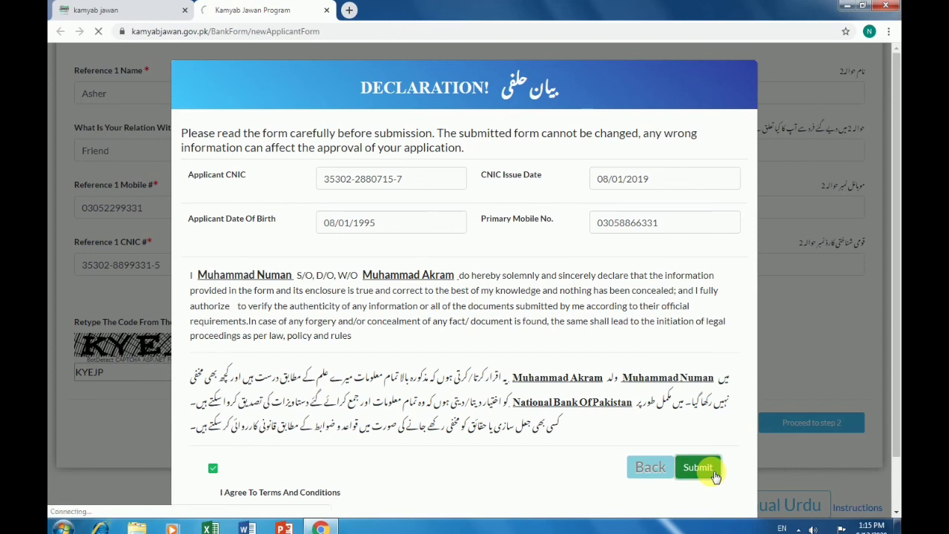